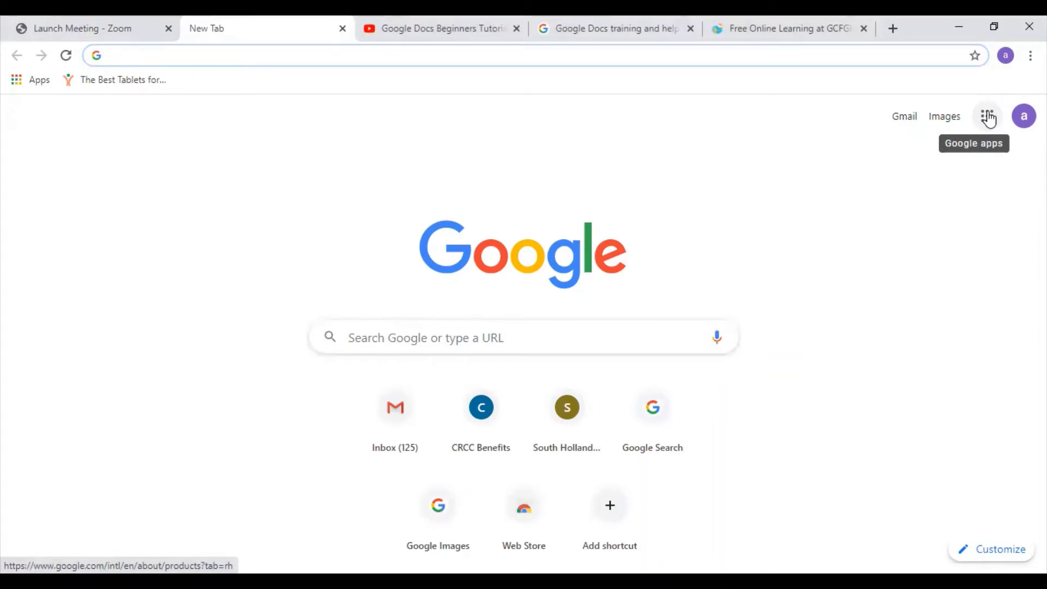
- Open the Google Docs home page from the list of Google apps
{"action": "left_click", "coordinate": [989, 118]}
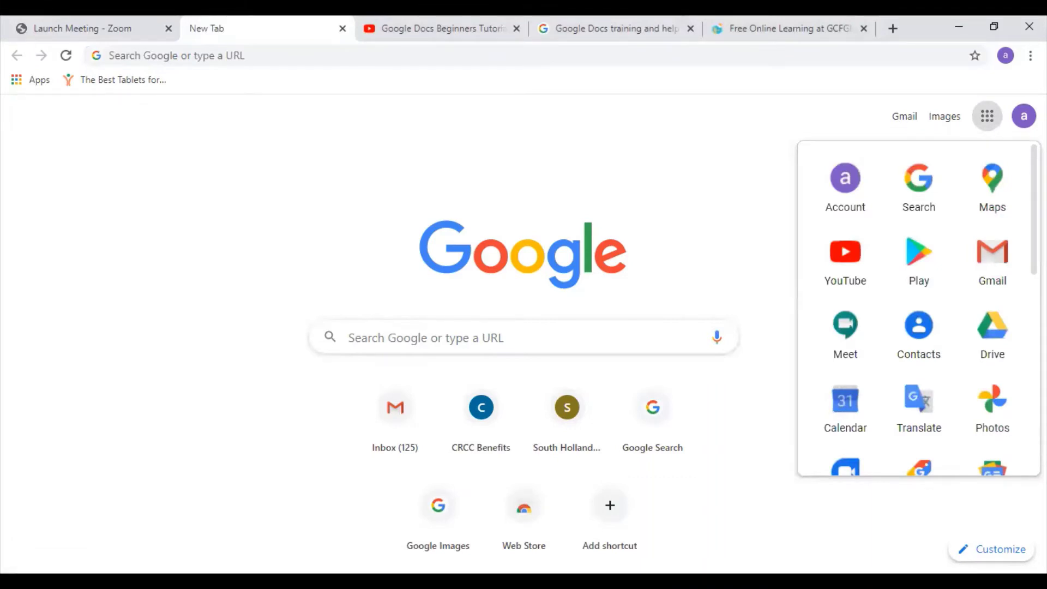
{"action": "scroll", "coordinate": [919, 308], "scroll_direction": "down", "scroll_amount": 2}
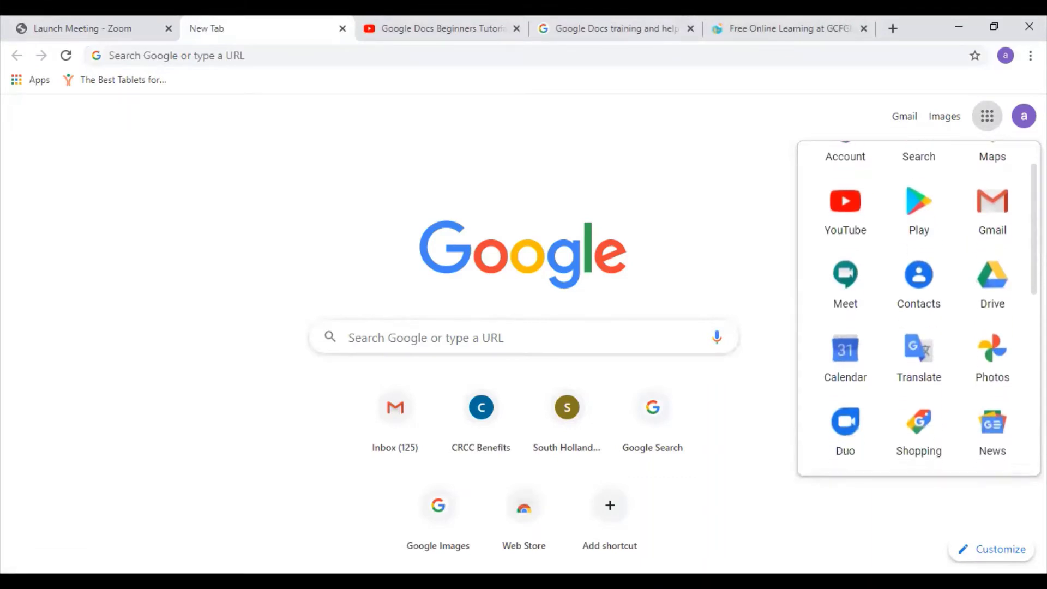
{"action": "scroll", "coordinate": [919, 308], "scroll_direction": "down", "scroll_amount": 2}
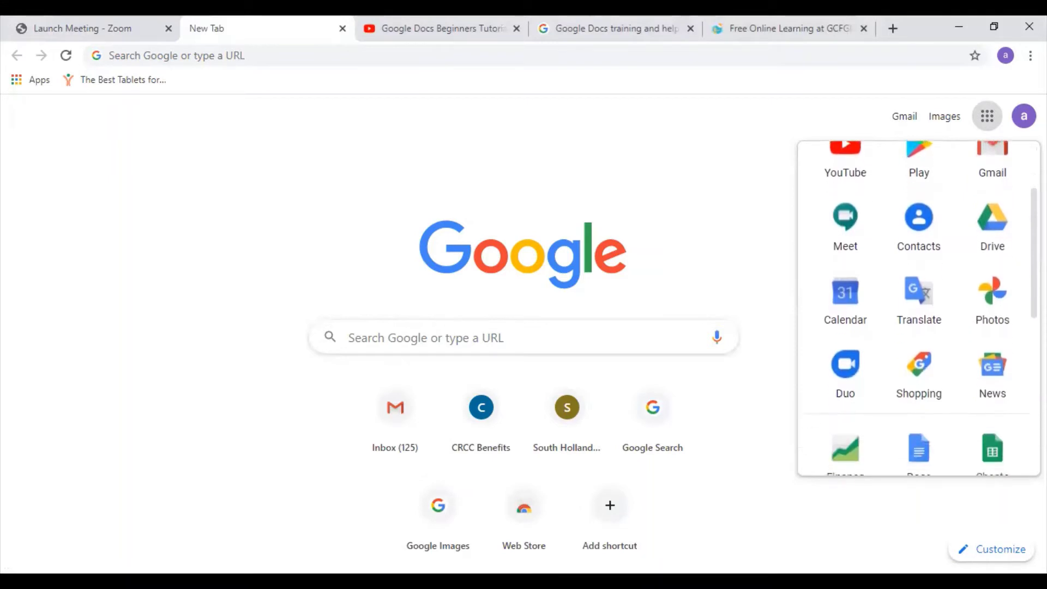
{"action": "scroll", "coordinate": [919, 308], "scroll_direction": "down", "scroll_amount": 3}
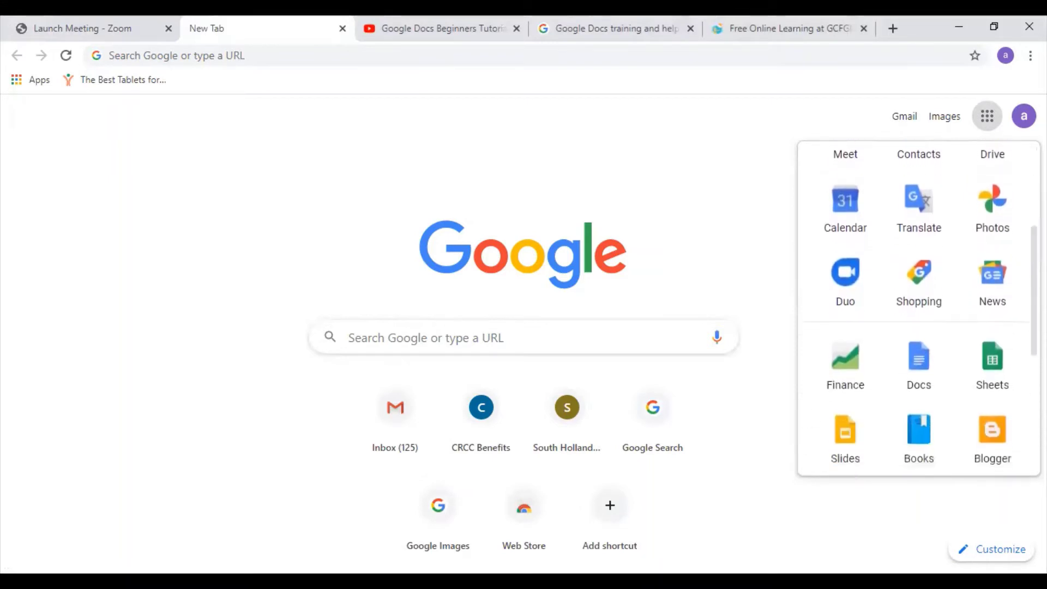
{"action": "scroll", "coordinate": [919, 308], "scroll_direction": "down", "scroll_amount": 1}
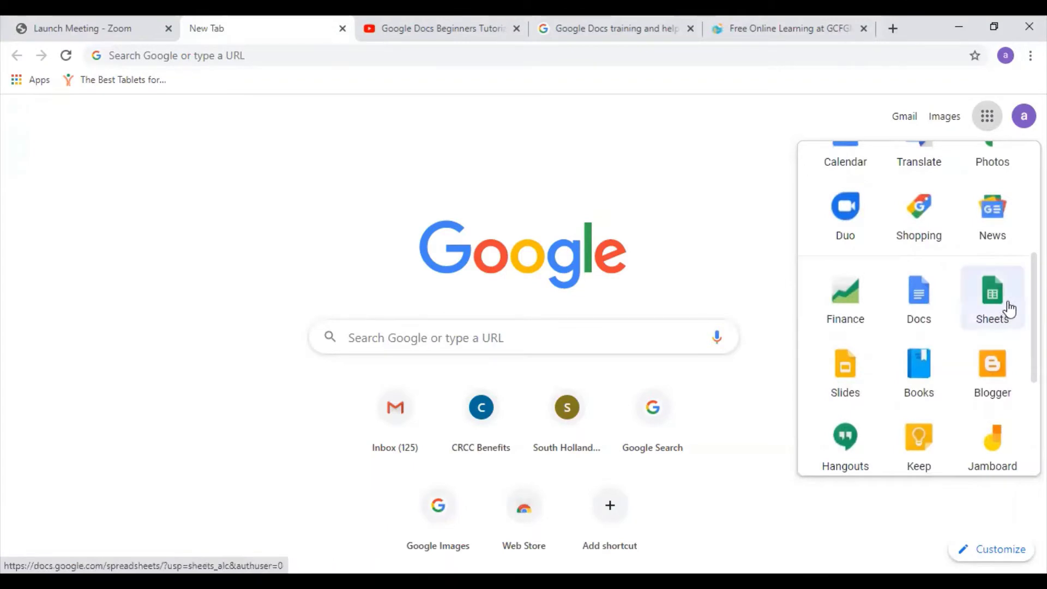
{"action": "left_click", "coordinate": [918, 302]}
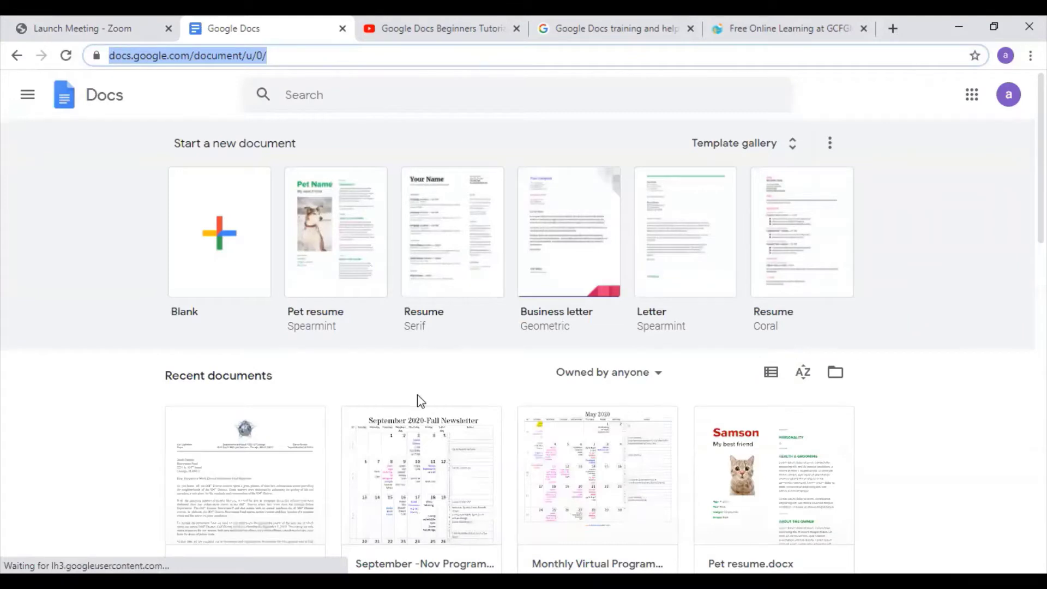
{"action": "left_click", "coordinate": [171, 229]}
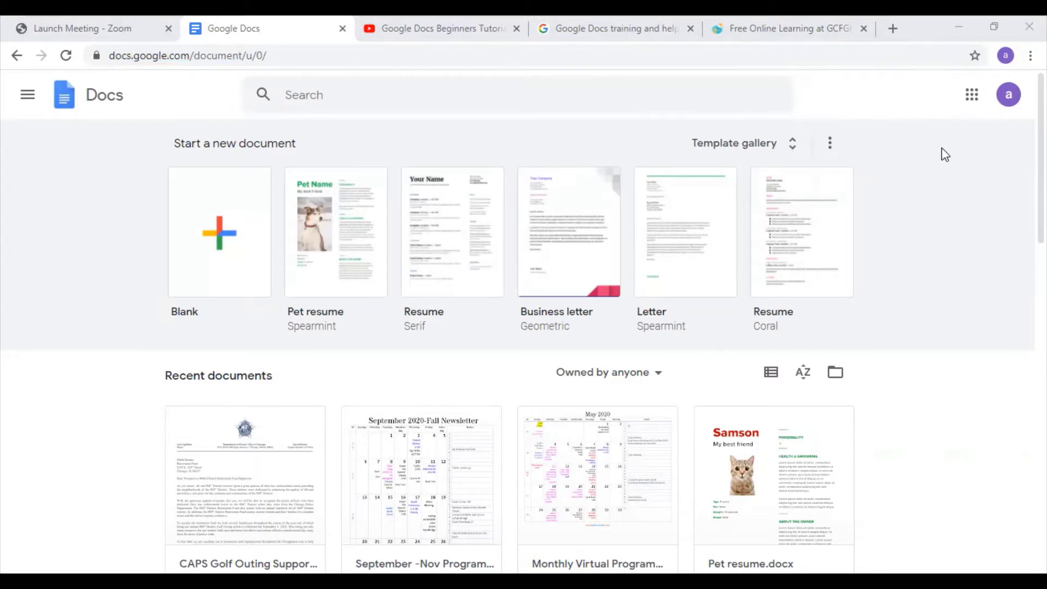
{"action": "left_click", "coordinate": [973, 95]}
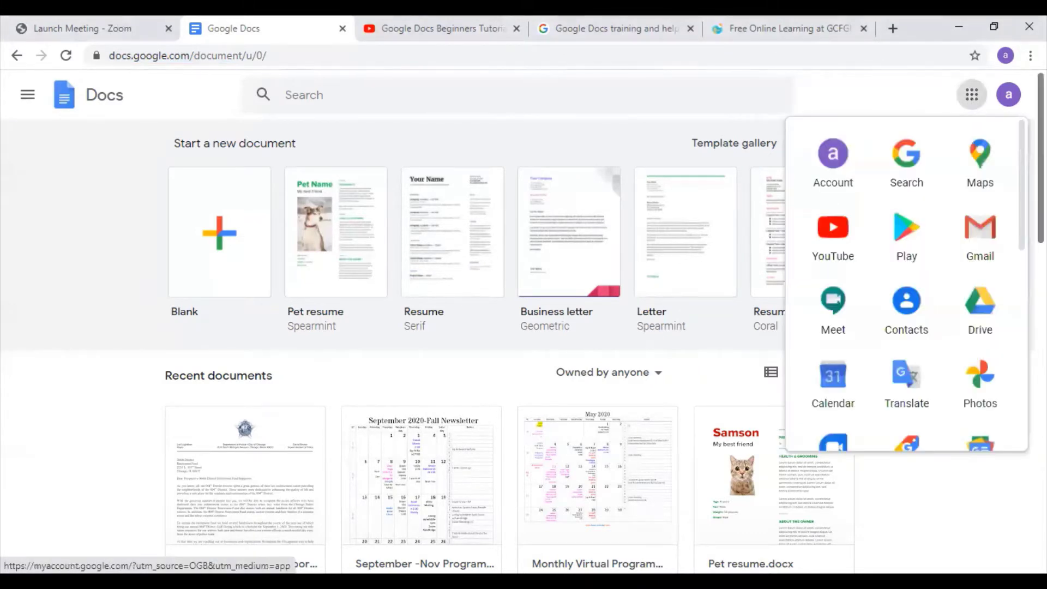
{"action": "mouse_move", "coordinate": [1020, 173]}
{"action": "left_mouse_down"}
{"action": "mouse_move", "coordinate": [1017, 404]}
{"action": "mouse_move", "coordinate": [1018, 164]}
{"action": "left_mouse_up"}
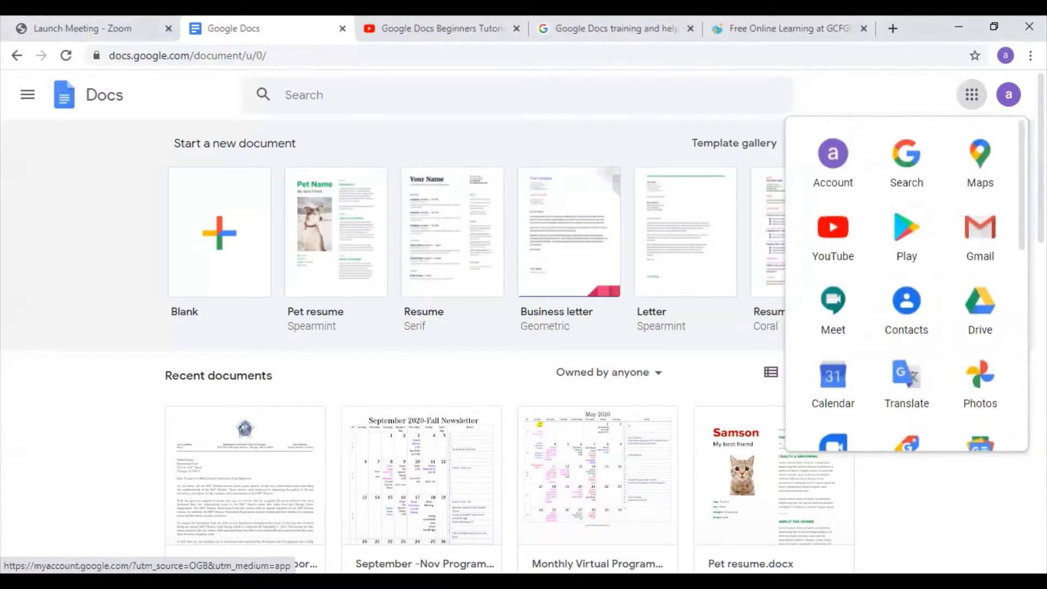
{"action": "left_click", "coordinate": [838, 94]}
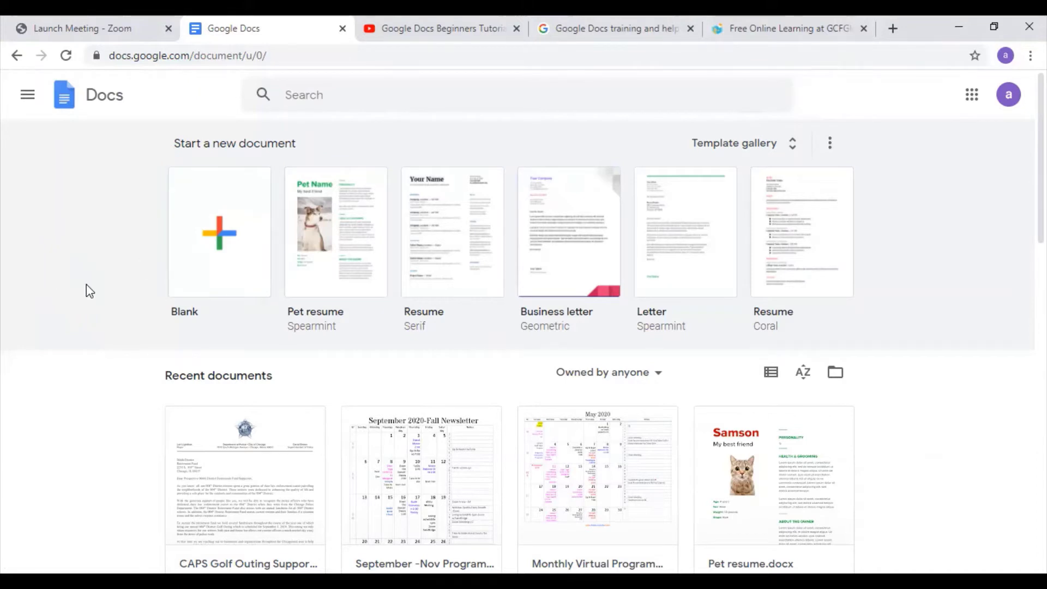
- Create a new blank document and dismiss the citations tip
{"action": "left_click", "coordinate": [213, 235]}
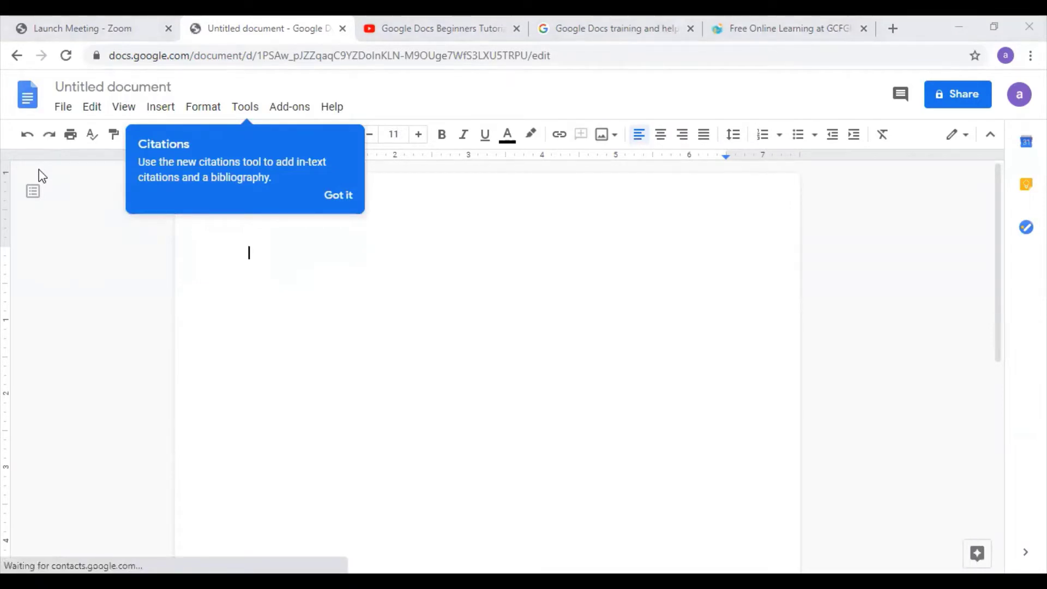
{"action": "left_click", "coordinate": [335, 200]}
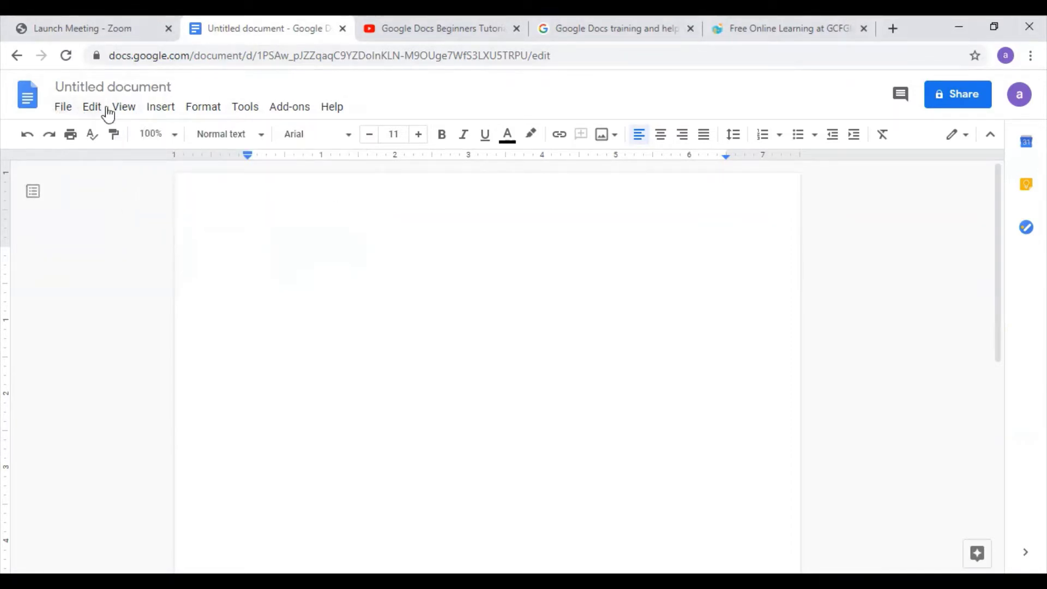
- Examine the file commands available for the document, including the language choices
{"action": "left_click", "coordinate": [63, 108]}
{"action": "mouse_move", "coordinate": [92, 107]}
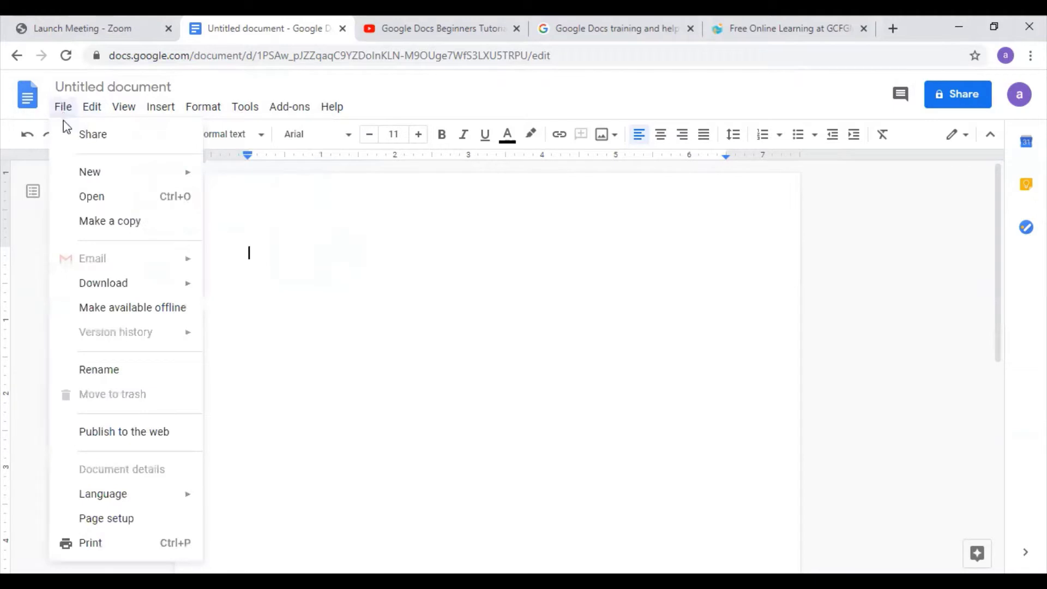
{"action": "mouse_move", "coordinate": [97, 177]}
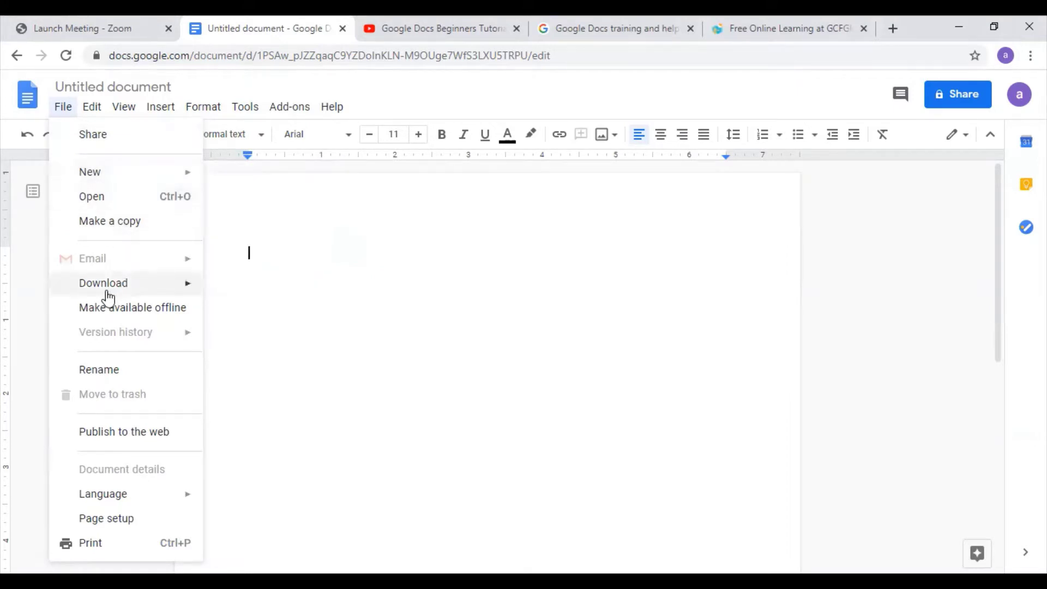
{"action": "mouse_move", "coordinate": [107, 298]}
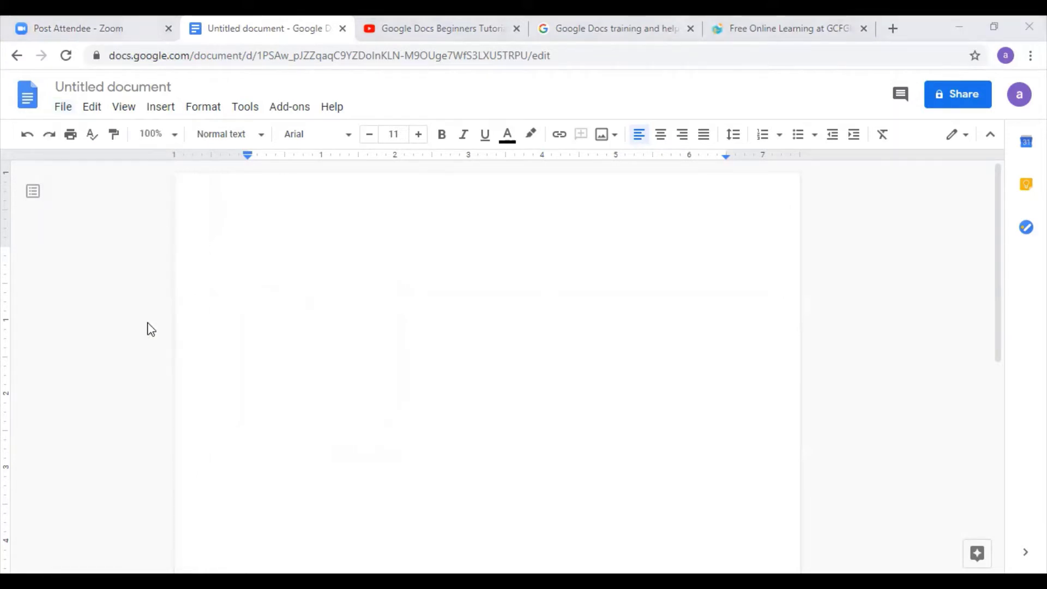
{"action": "left_click", "coordinate": [64, 111]}
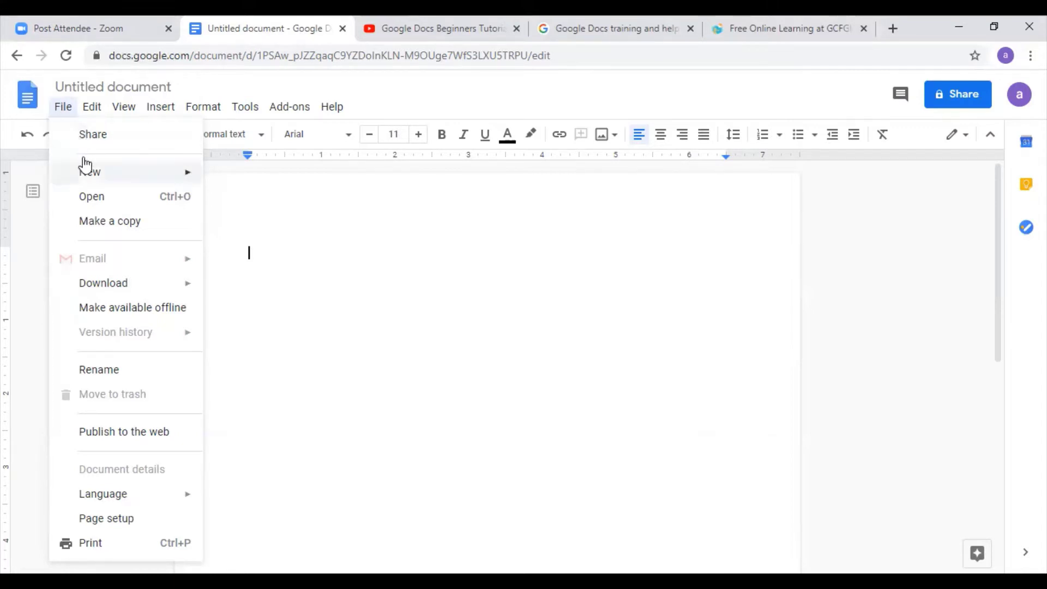
{"action": "mouse_move", "coordinate": [93, 173]}
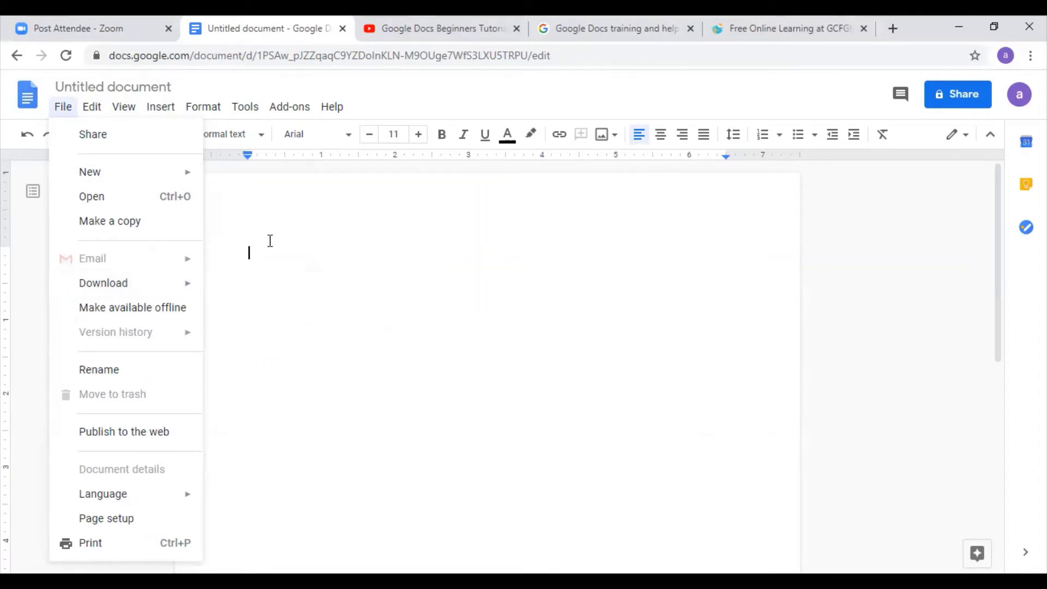
{"action": "key", "text": "l"}
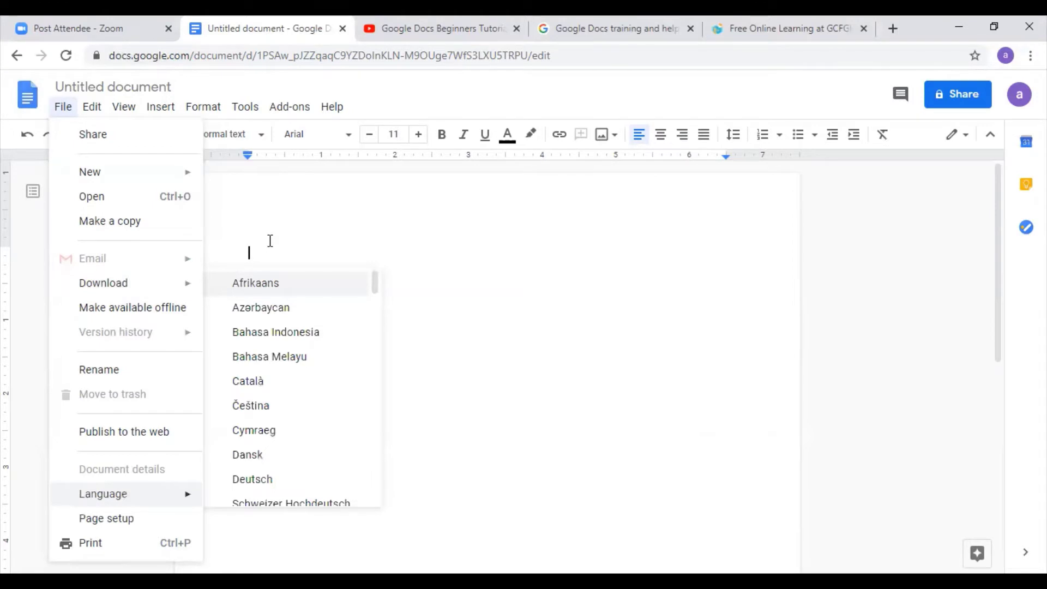
{"action": "left_click", "coordinate": [271, 239]}
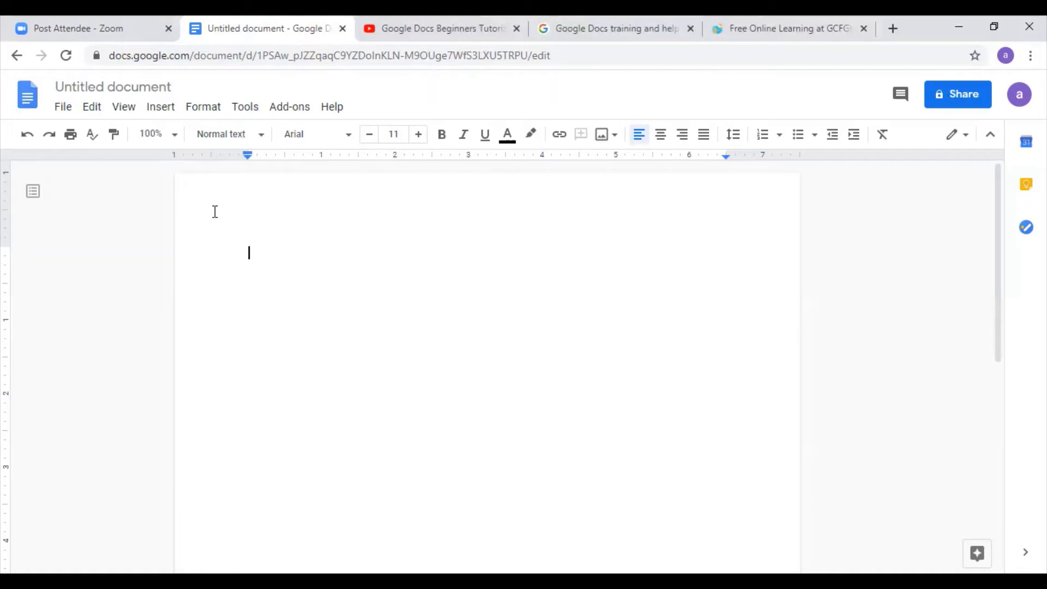
- Examine the editing, insertion and formatting commands, including the ways to insert a drawing
{"action": "left_click", "coordinate": [93, 108]}
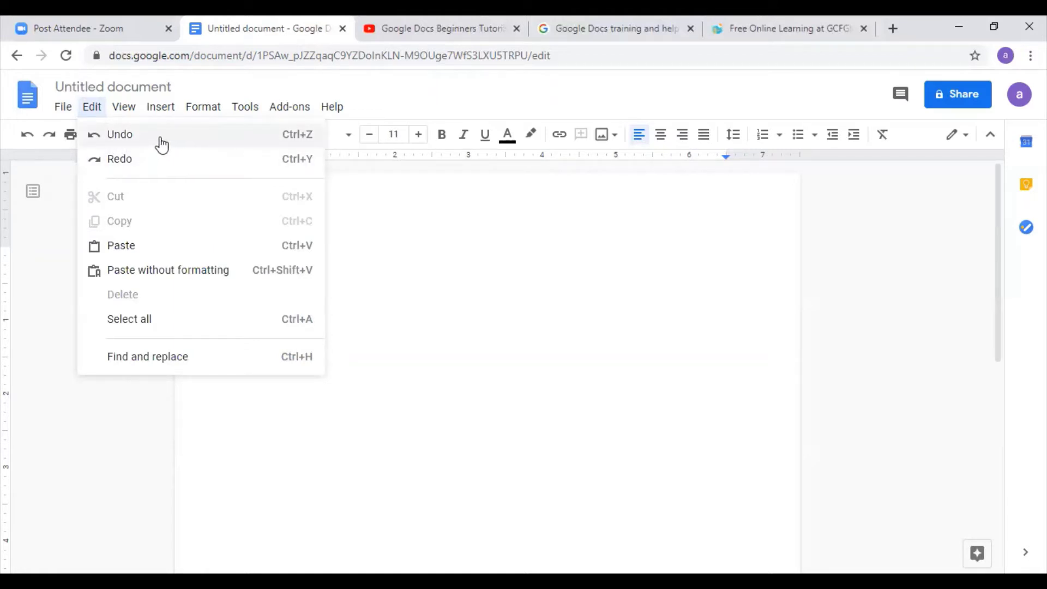
{"action": "mouse_move", "coordinate": [129, 109]}
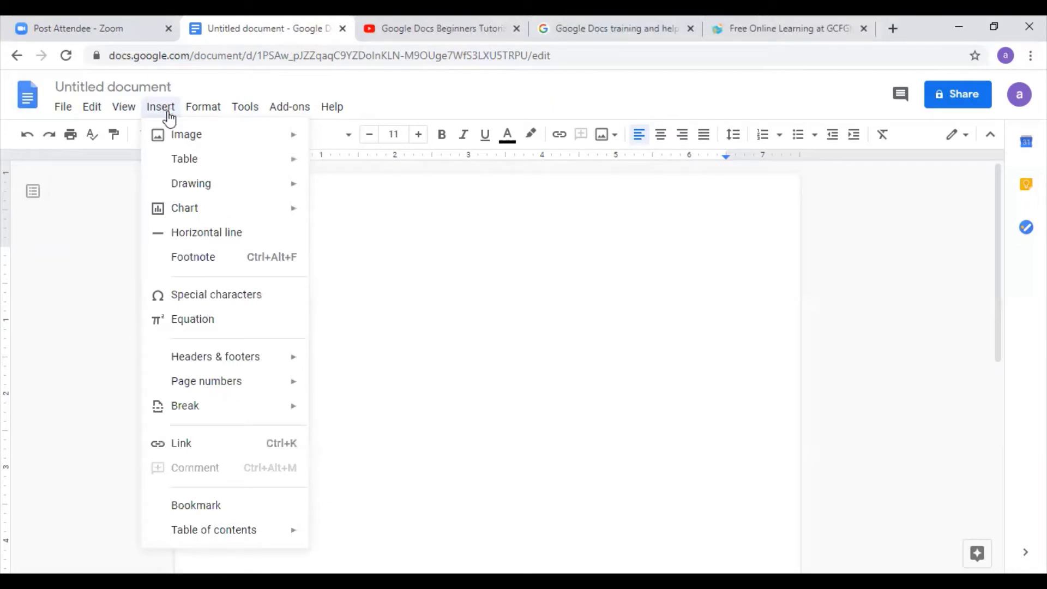
{"action": "mouse_move", "coordinate": [190, 137]}
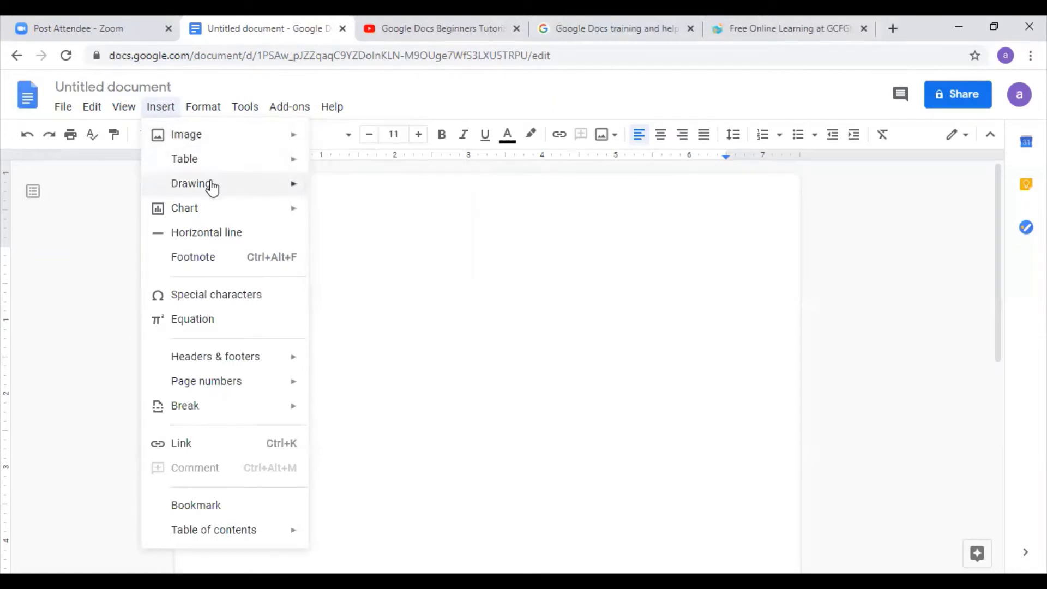
{"action": "mouse_move", "coordinate": [211, 218]}
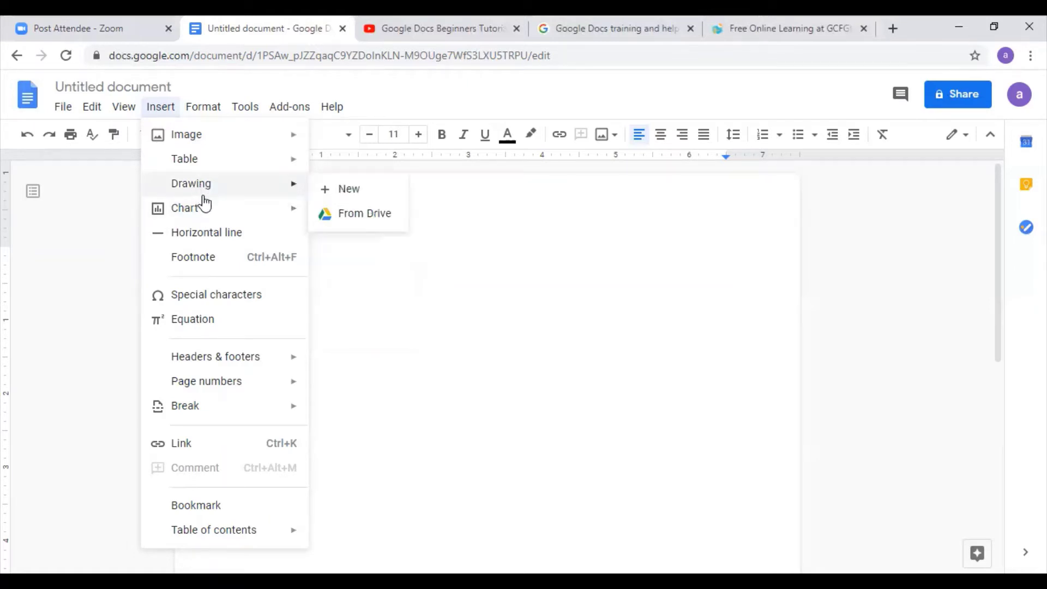
{"action": "mouse_move", "coordinate": [204, 191]}
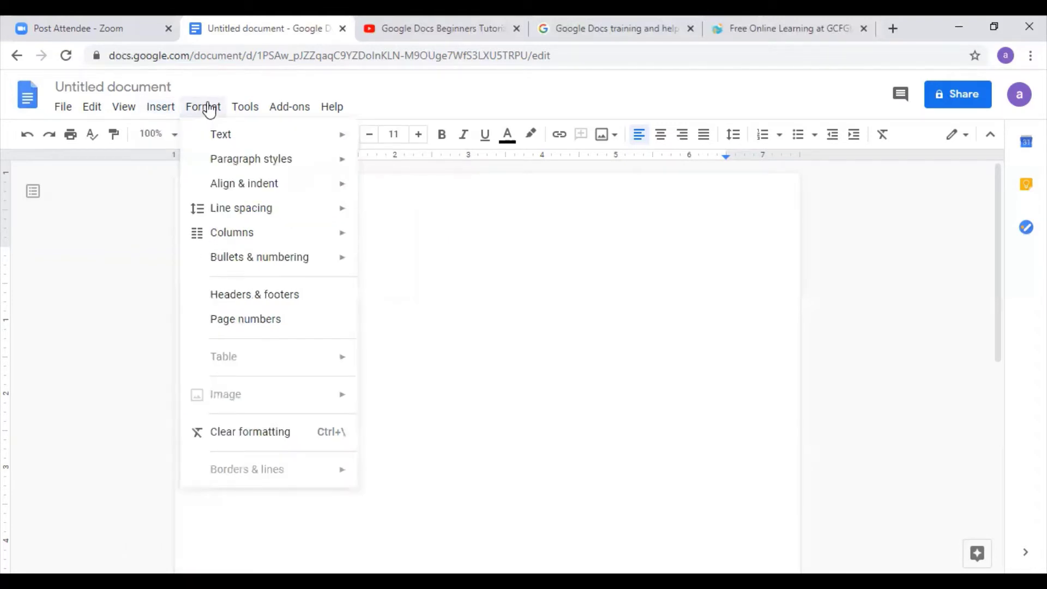
{"action": "left_click", "coordinate": [451, 309]}
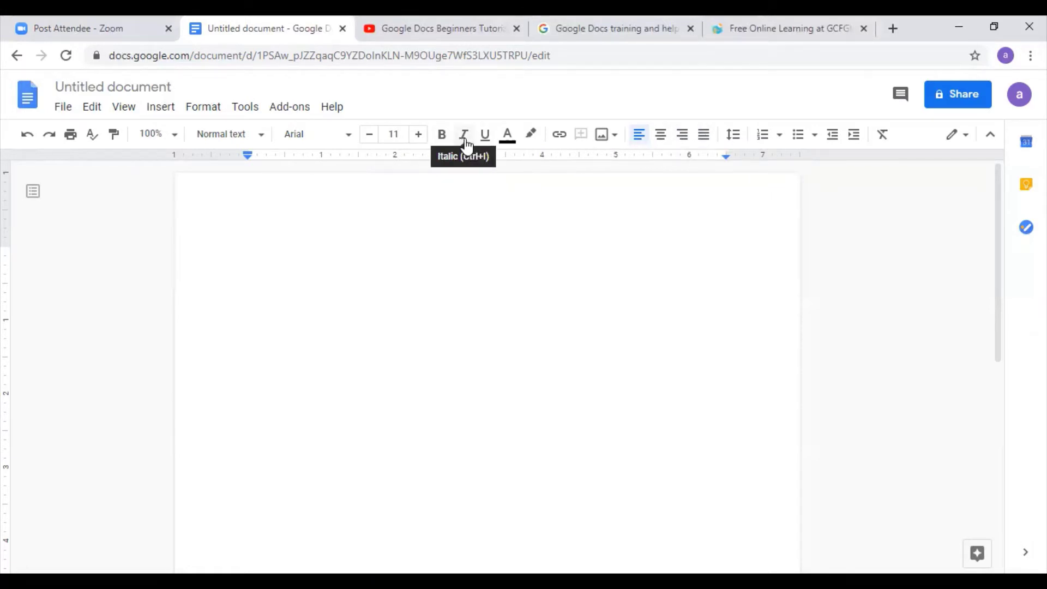
- Examine the text colour and highlight colour palettes and look through the list of available fonts
{"action": "left_click", "coordinate": [512, 141]}
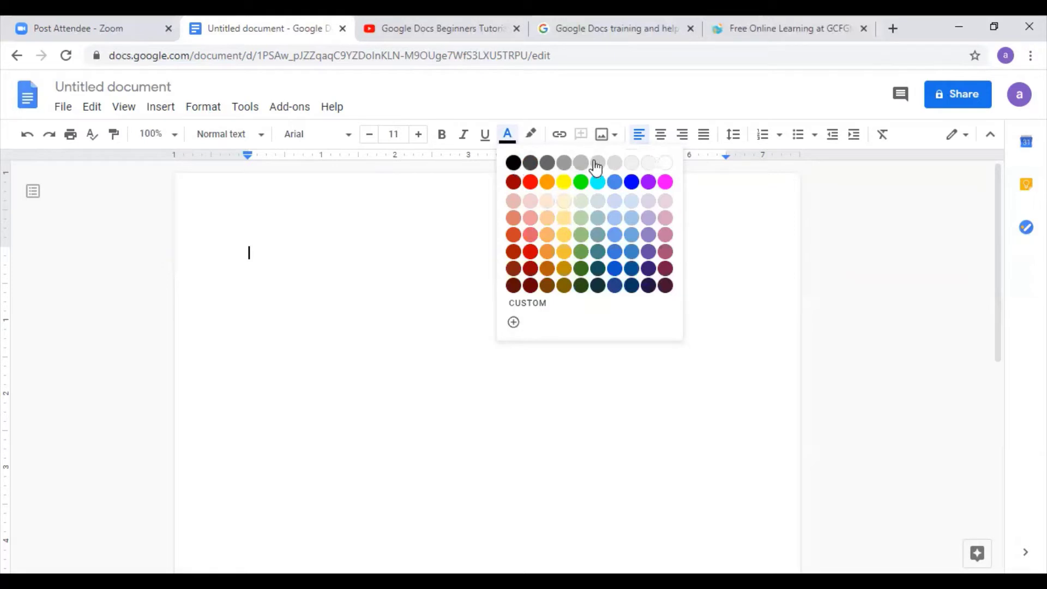
{"action": "left_click", "coordinate": [534, 136]}
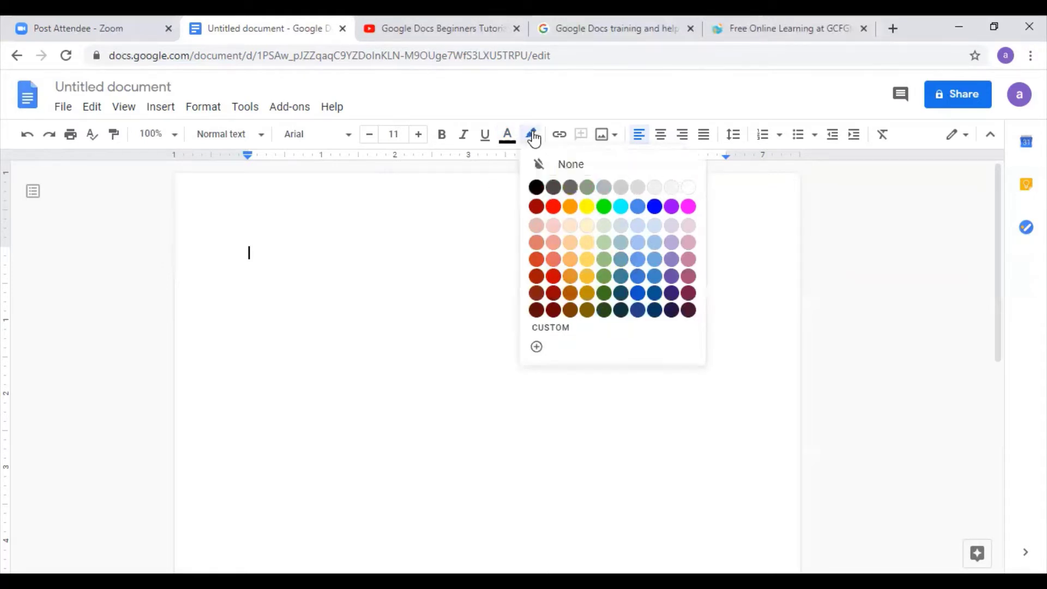
{"action": "left_click", "coordinate": [490, 221]}
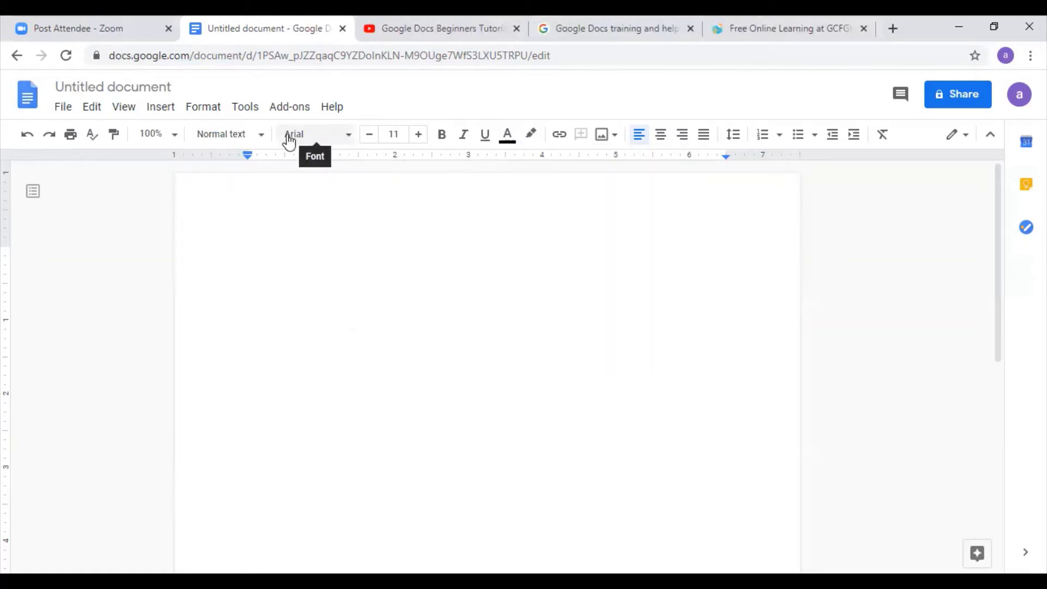
{"action": "left_click", "coordinate": [351, 137]}
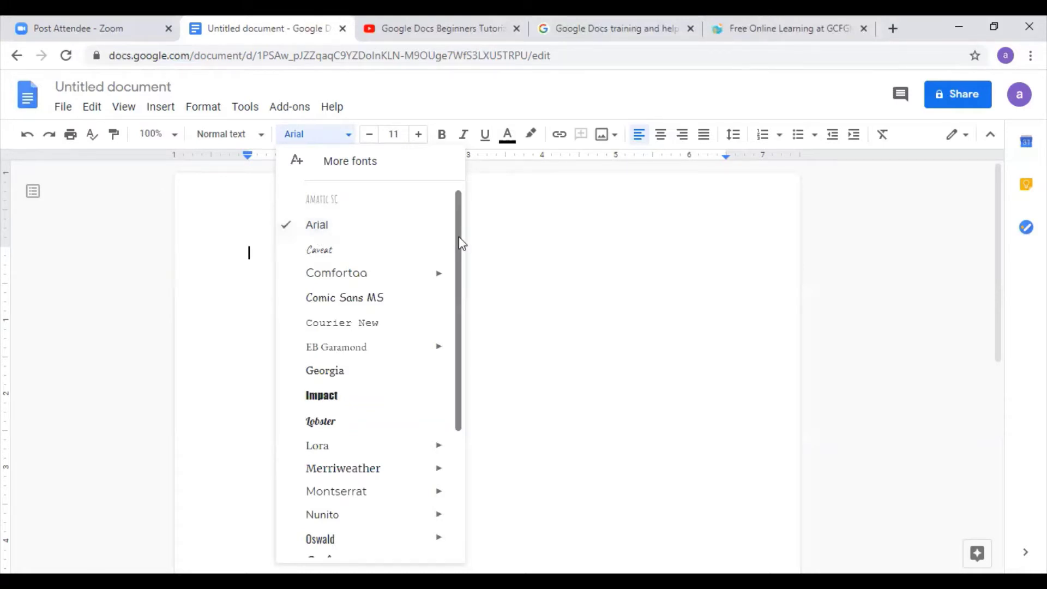
{"action": "left_click_drag", "start_coordinate": [460, 243], "coordinate": [479, 414]}
{"action": "mouse_move", "coordinate": [444, 458]}
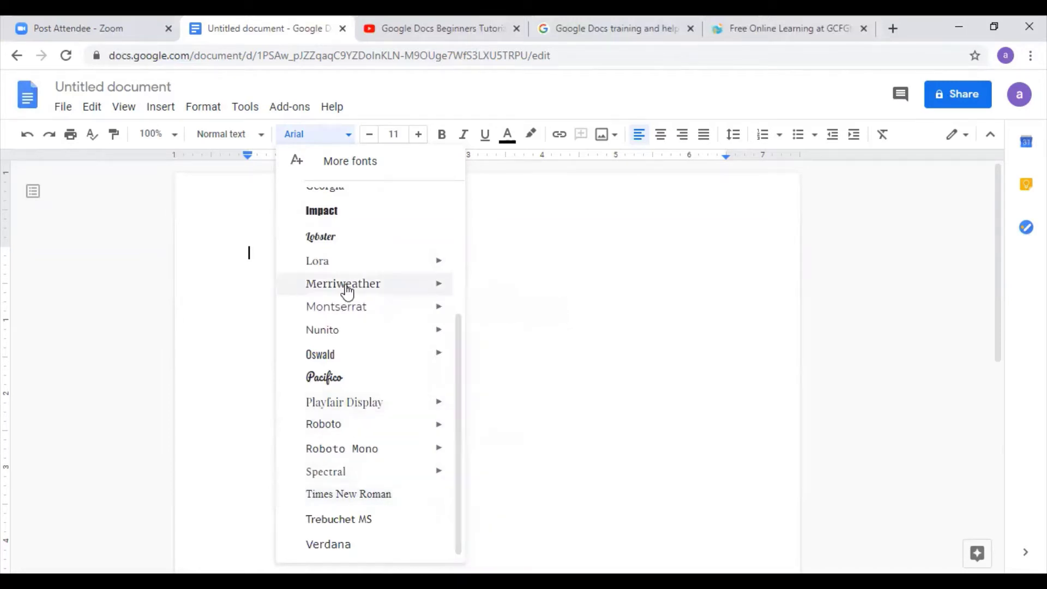
{"action": "scroll", "coordinate": [349, 188], "scroll_direction": "up", "scroll_amount": 1}
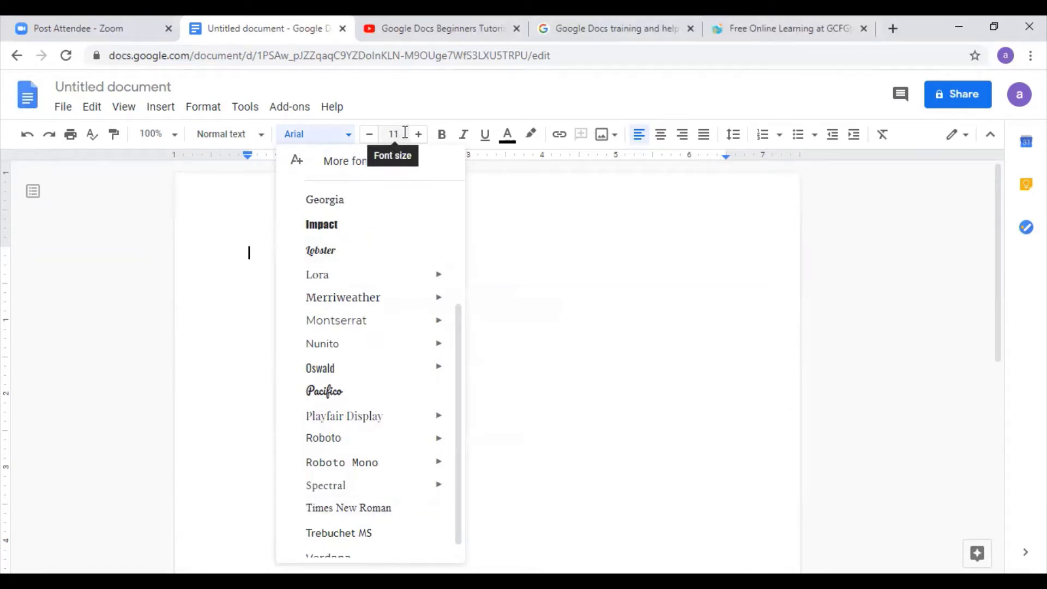
- Set the font size to 12 at the start of the empty document
{"action": "left_click", "coordinate": [419, 137]}
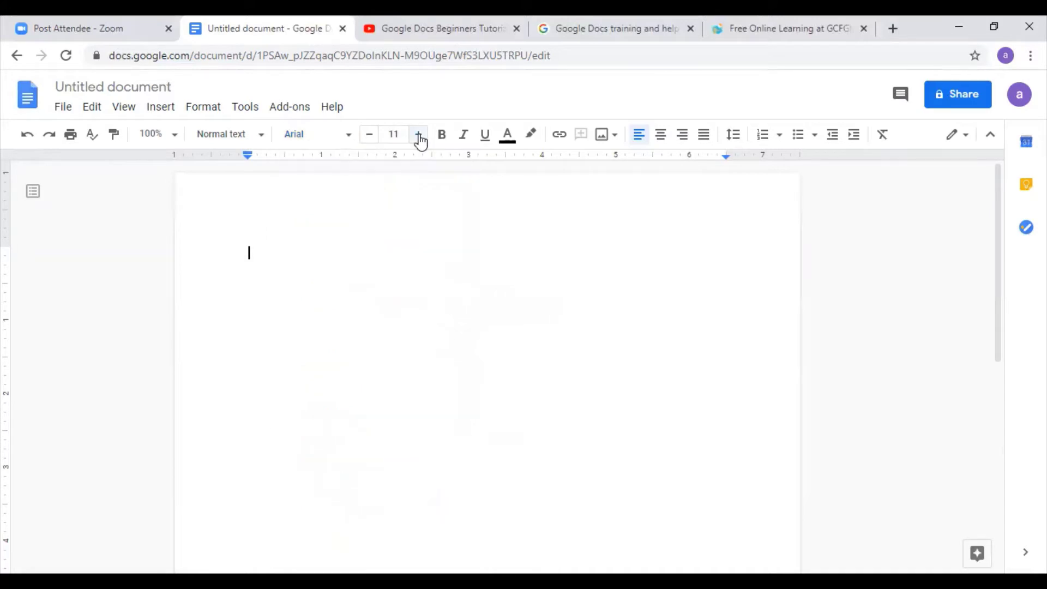
{"action": "left_click", "coordinate": [368, 140]}
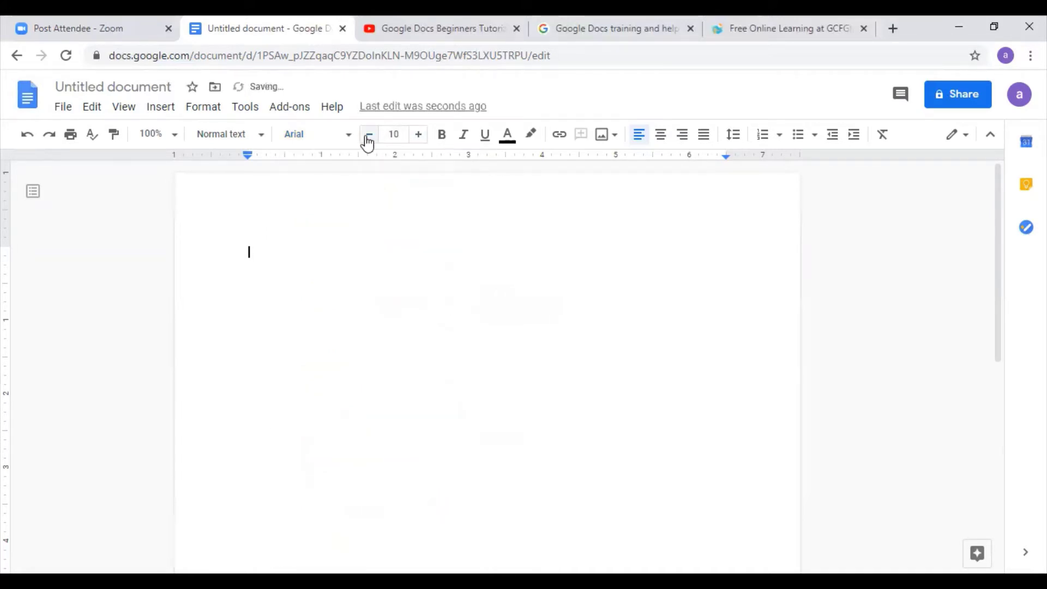
{"action": "left_click", "coordinate": [420, 142]}
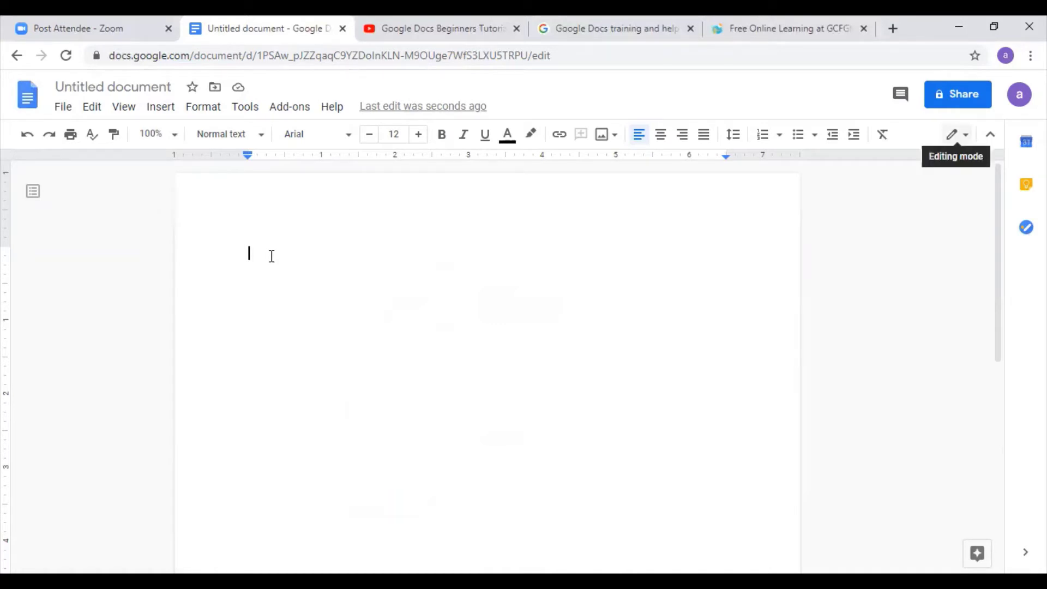
{"action": "key", "text": "Tab"}
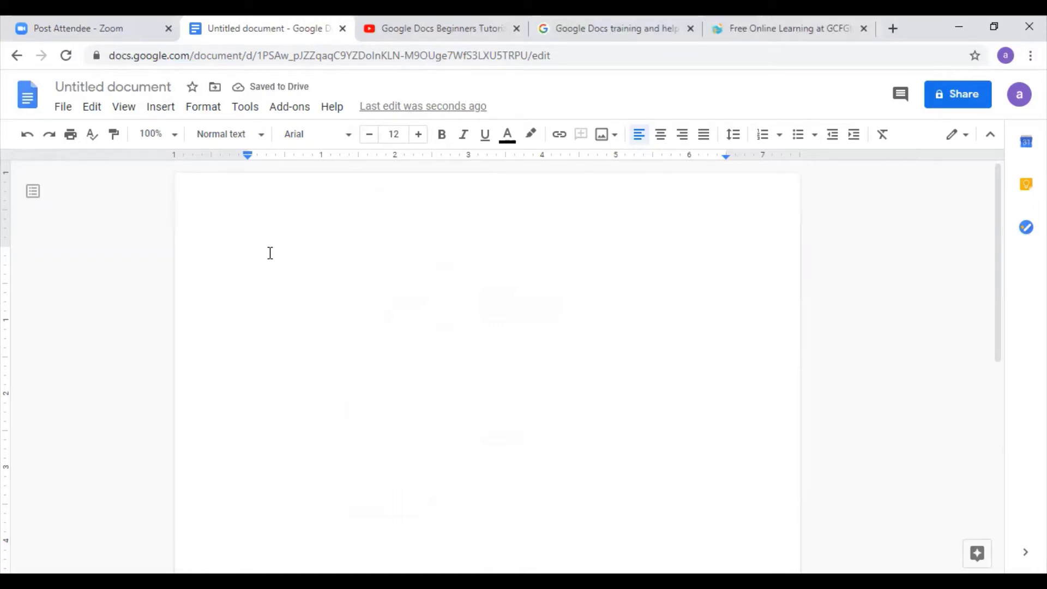
- Enter the text "This is a Doc Tutorial" on the first line of the empty document
{"action": "key", "text": "Return"}
{"action": "key", "text": "Return"}
{"action": "key", "text": "Return"}
{"action": "key", "text": "BackSpace"}
{"action": "key", "text": "BackSpace"}
{"action": "key", "text": "BackSpace"}
{"action": "key", "text": "BackSpace"}
{"action": "type", "text": "This is a "}
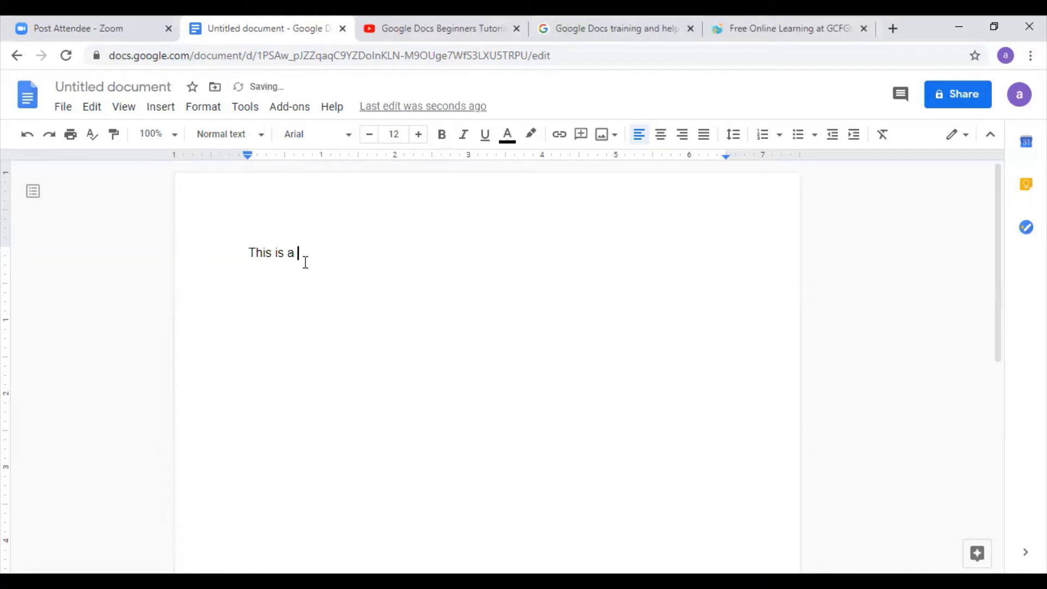
{"action": "type", "text": "Doc Tutorial"}
{"action": "key", "text": "Return"}
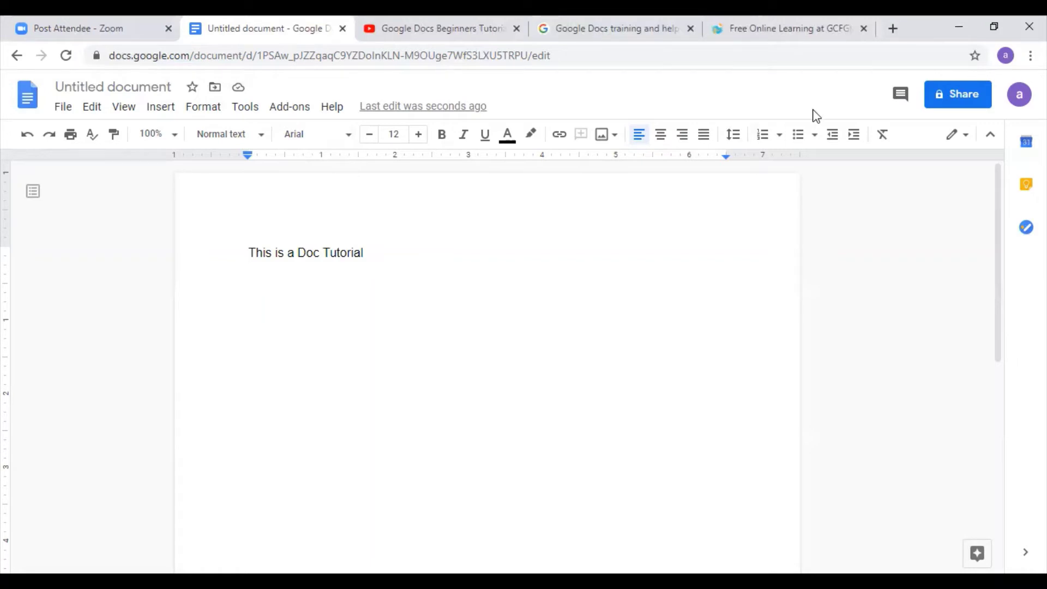
- Close the document's browser tab and pause the YouTube tutorial video, declining the live TV offer
{"action": "left_click", "coordinate": [343, 28]}
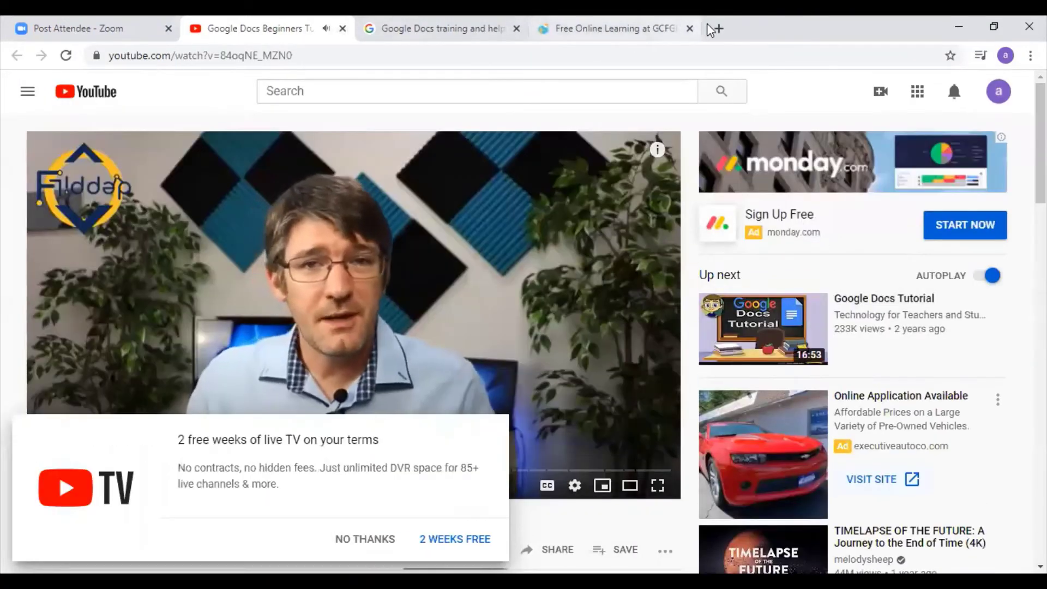
{"action": "left_click", "coordinate": [719, 28]}
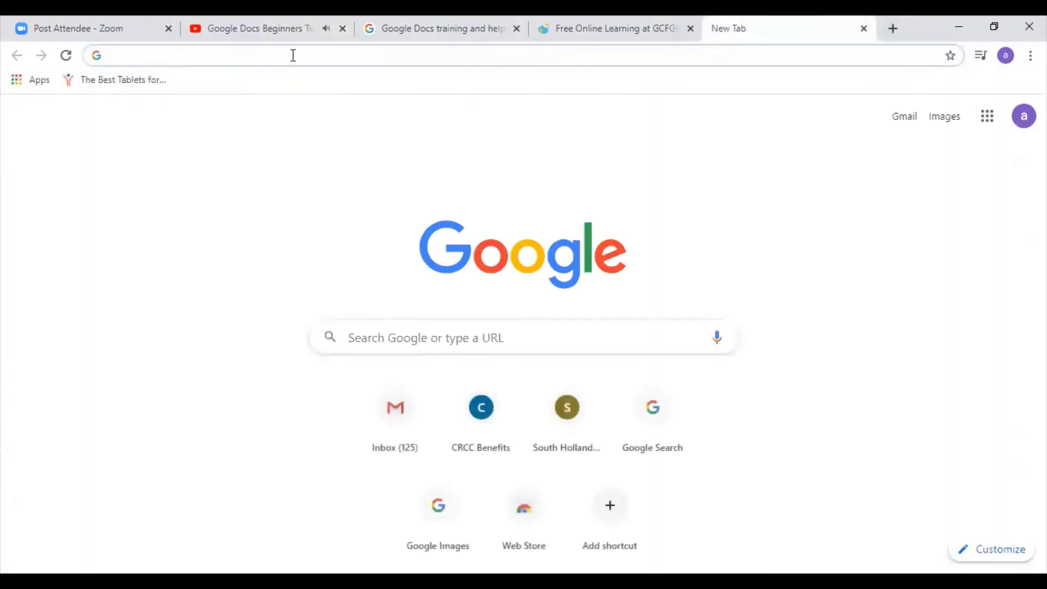
{"action": "left_click", "coordinate": [252, 34]}
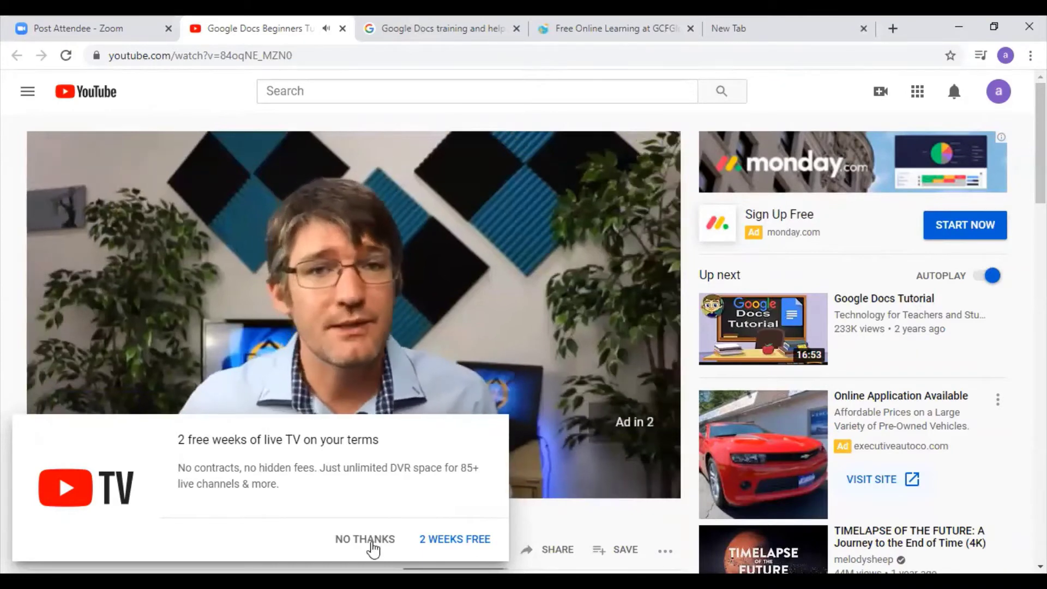
{"action": "left_click", "coordinate": [366, 540]}
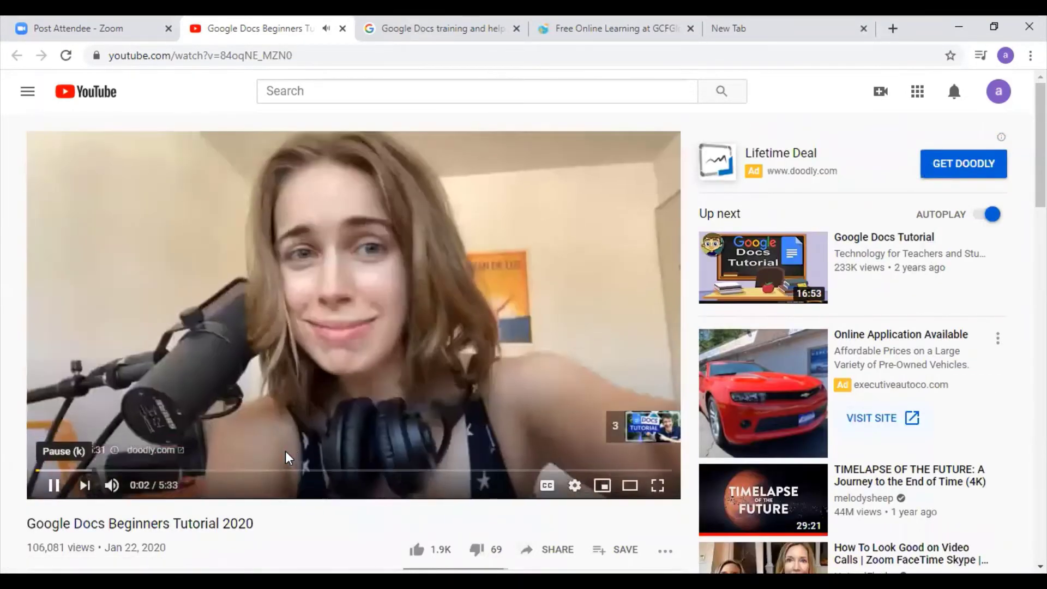
{"action": "left_click", "coordinate": [288, 457]}
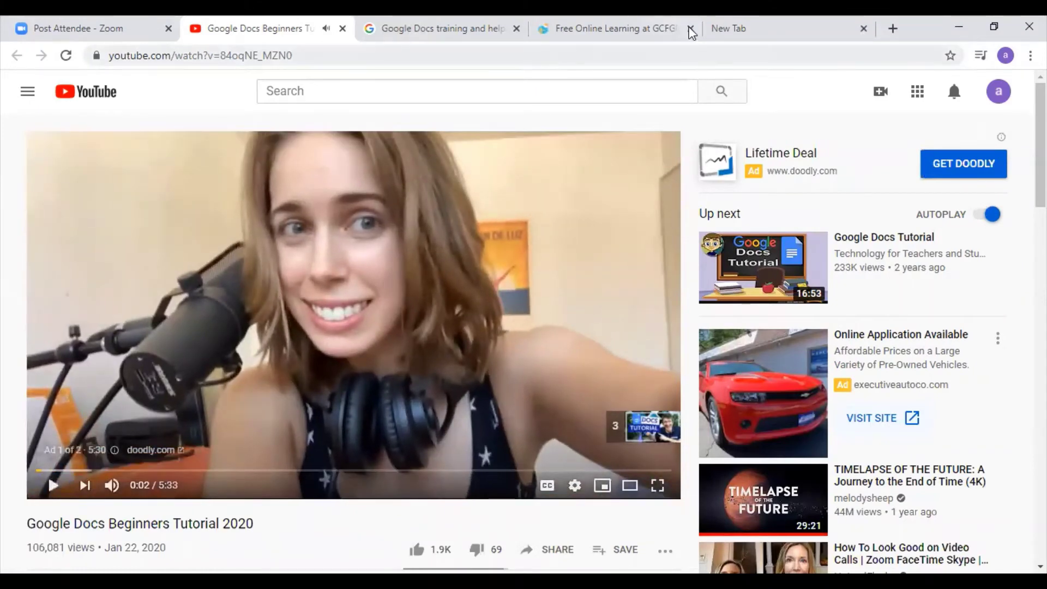
- Reopen the untitled document from the recent documents in Google Docs and place the cursor after its text
{"action": "left_click", "coordinate": [728, 29]}
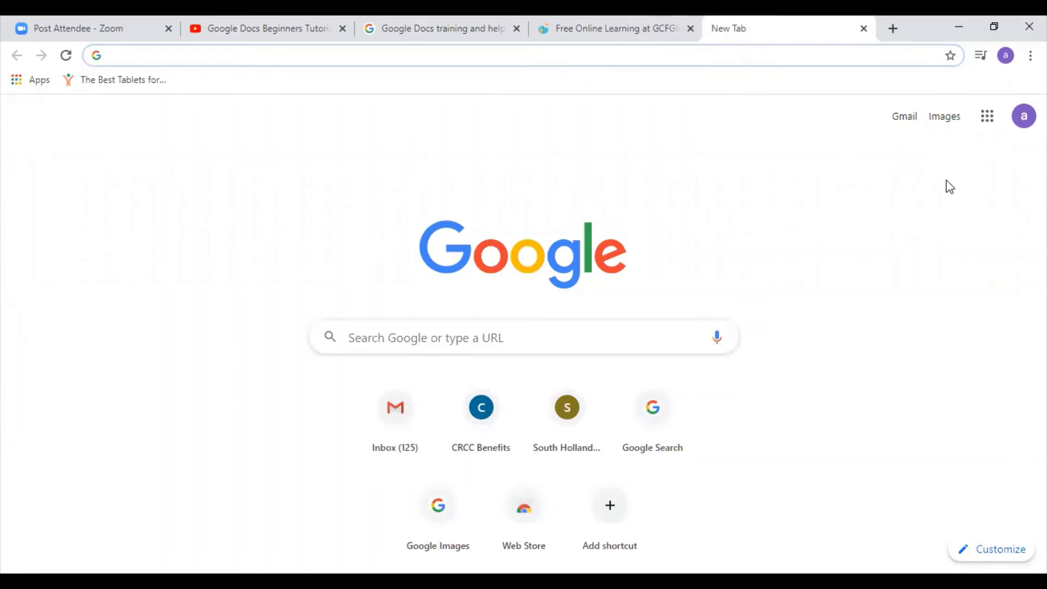
{"action": "left_click", "coordinate": [985, 116]}
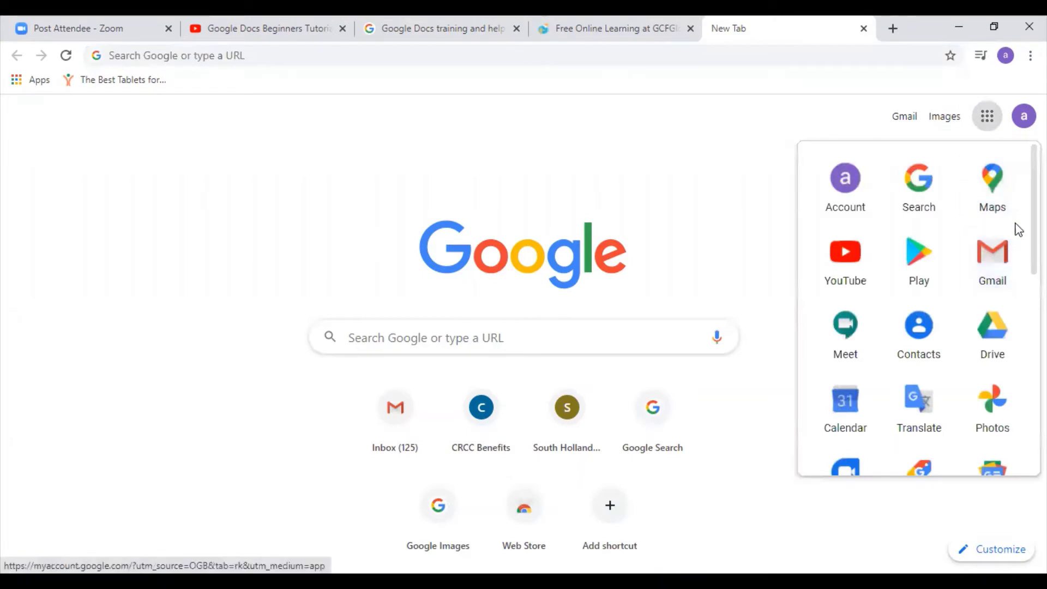
{"action": "scroll", "coordinate": [919, 308], "scroll_direction": "down", "scroll_amount": 8}
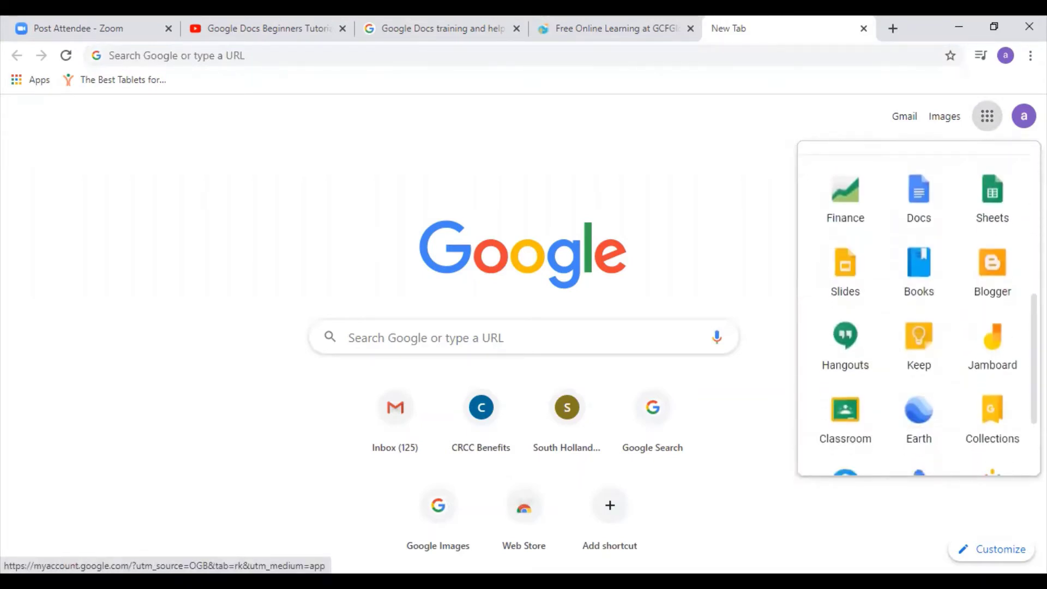
{"action": "left_click", "coordinate": [927, 211]}
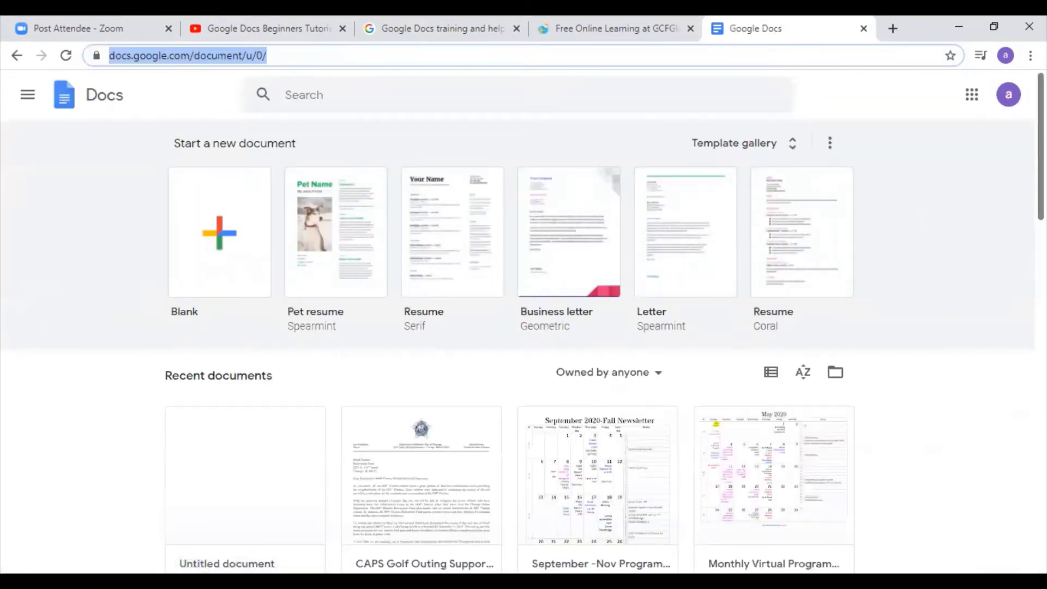
{"action": "scroll", "coordinate": [524, 338], "scroll_direction": "down", "scroll_amount": 4}
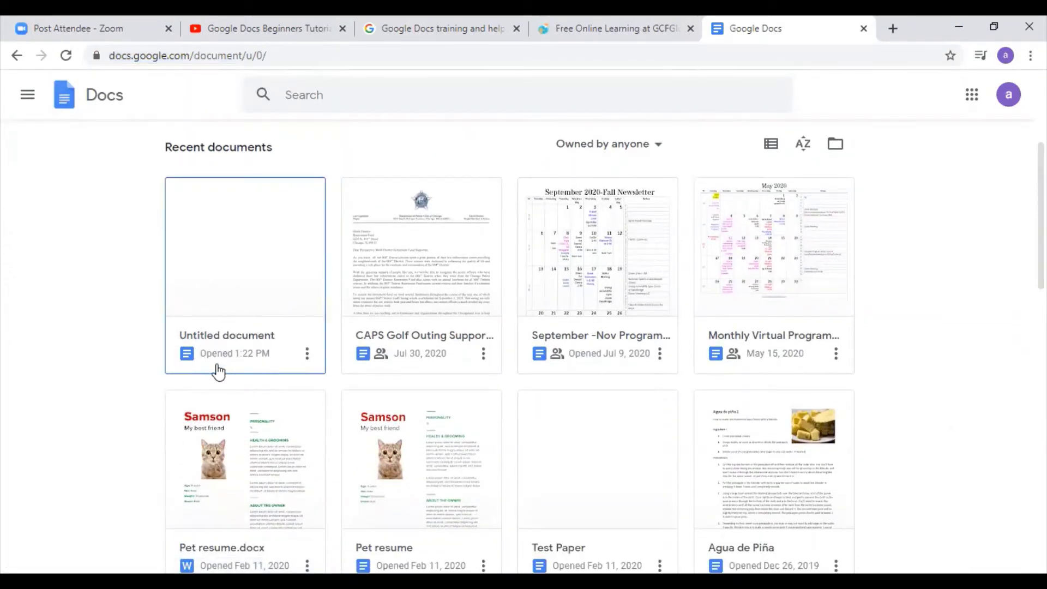
{"action": "left_click", "coordinate": [240, 239]}
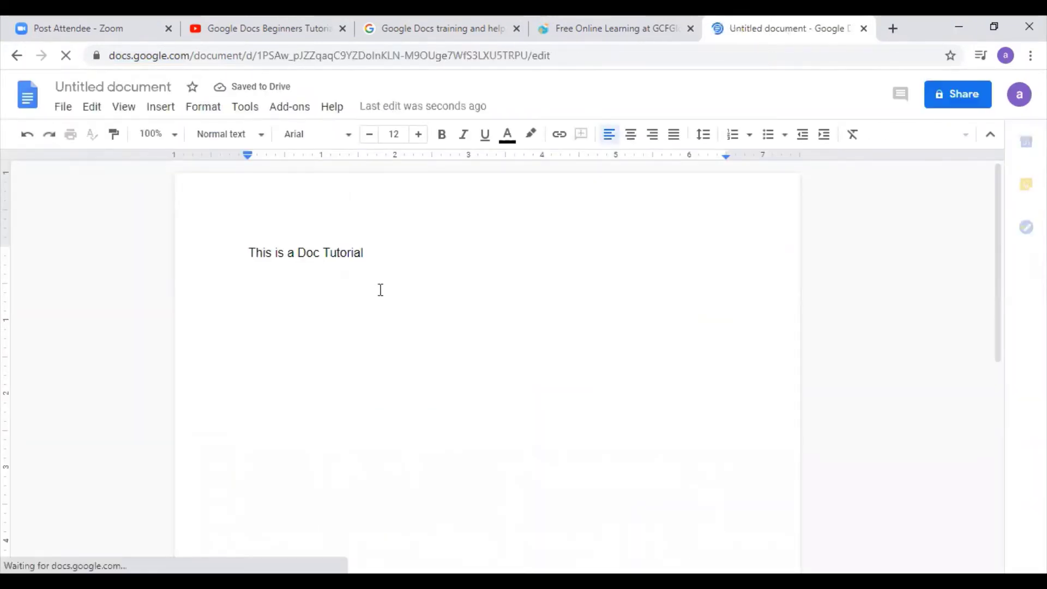
{"action": "left_click", "coordinate": [389, 254]}
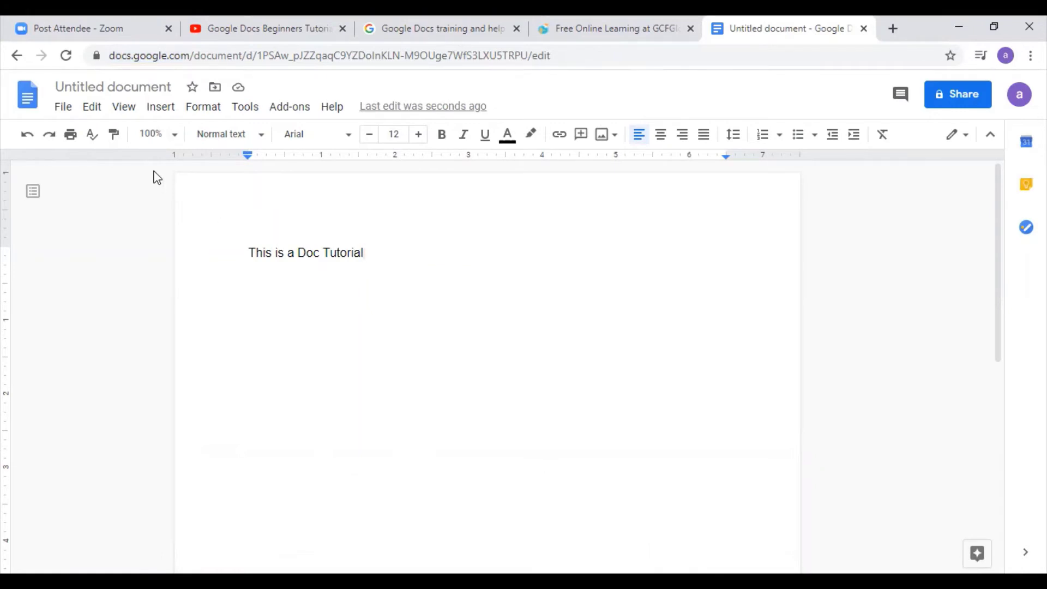
- Rename the document as Sample Doc
{"action": "left_click", "coordinate": [85, 89]}
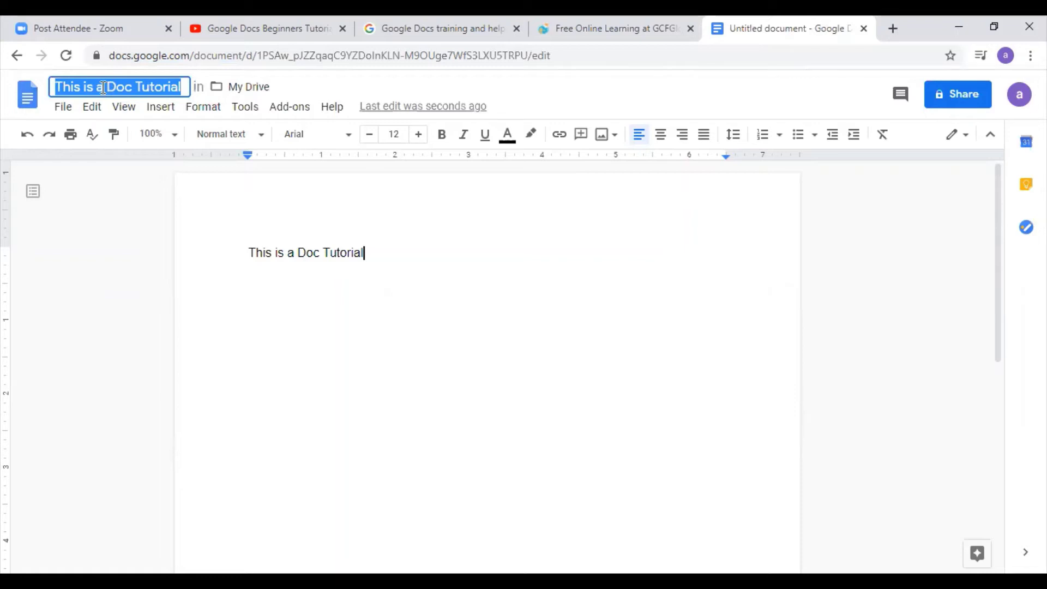
{"action": "type", "text": "S"}
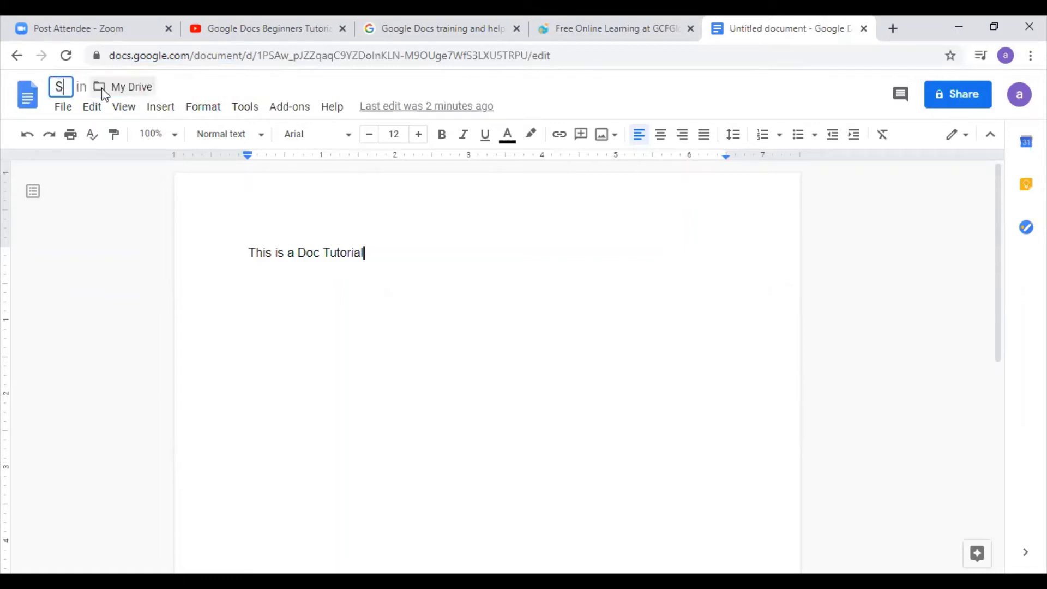
{"action": "type", "text": "ample Doc"}
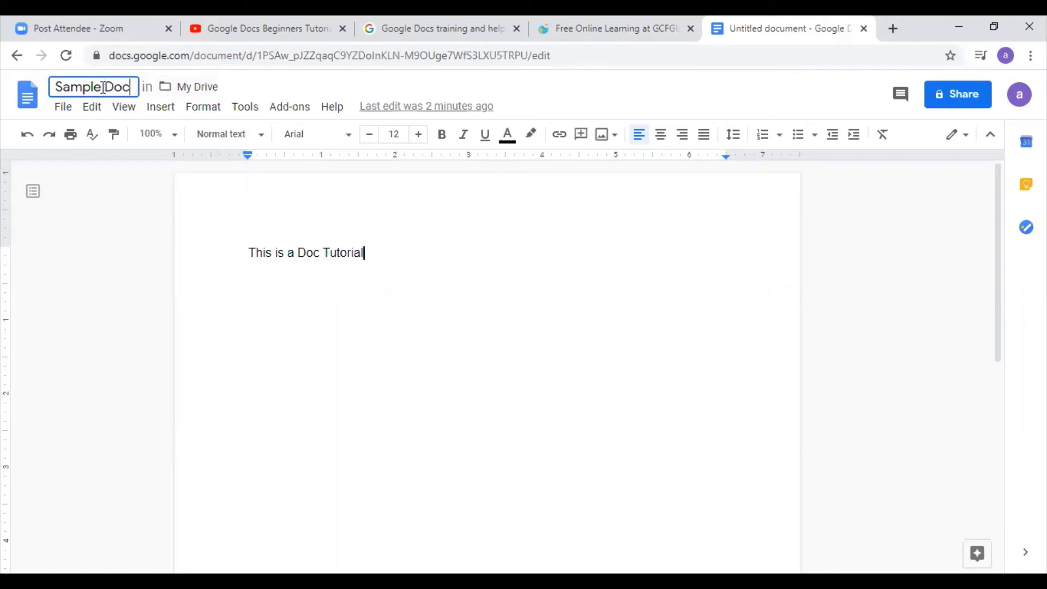
{"action": "key", "text": "Return"}
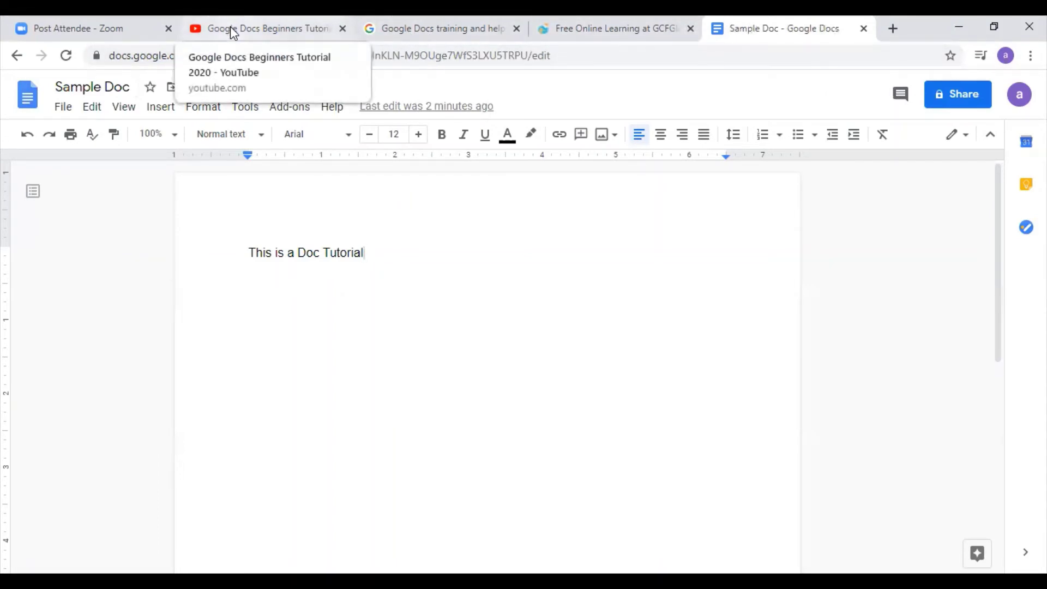
- Reorder the browser tabs so the Sample Doc comes before the help pages and the tutorial video last, and close Sample Doc
{"action": "left_click_drag", "start_coordinate": [230, 26], "coordinate": [578, 44]}
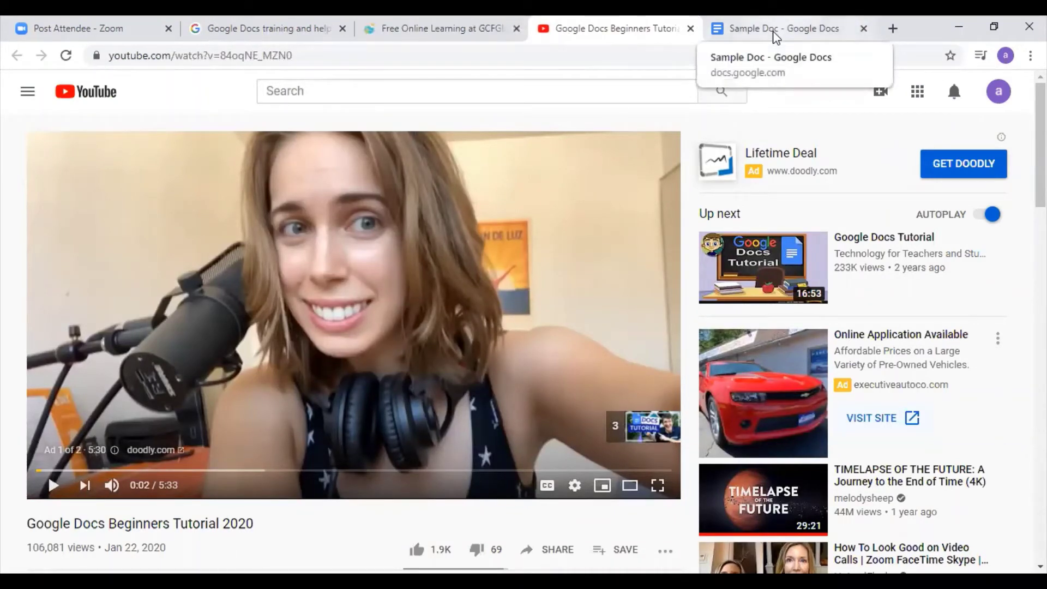
{"action": "left_click_drag", "start_coordinate": [776, 37], "coordinate": [339, 74]}
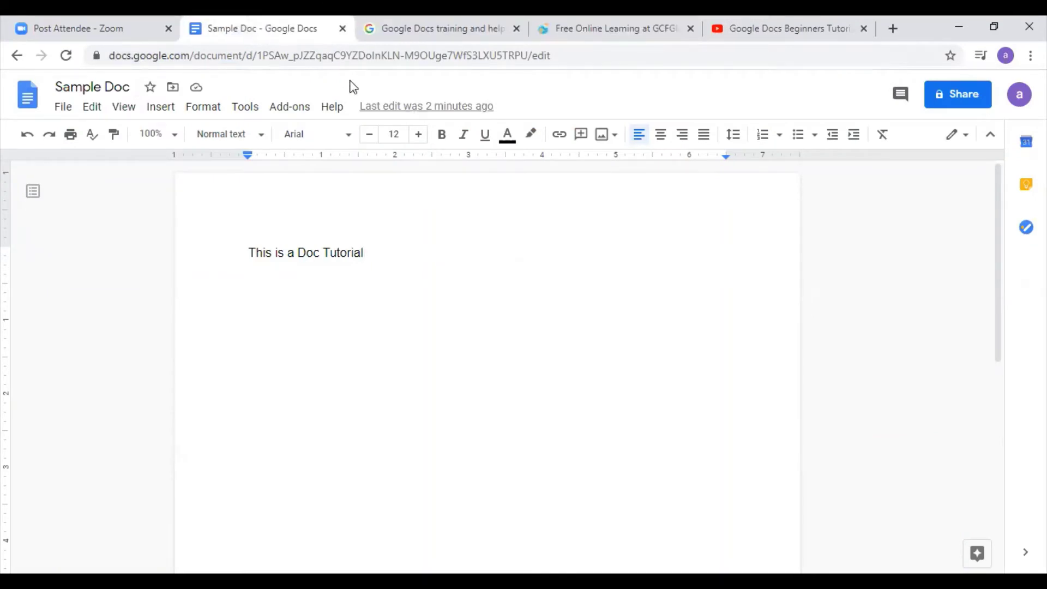
{"action": "left_click", "coordinate": [342, 28]}
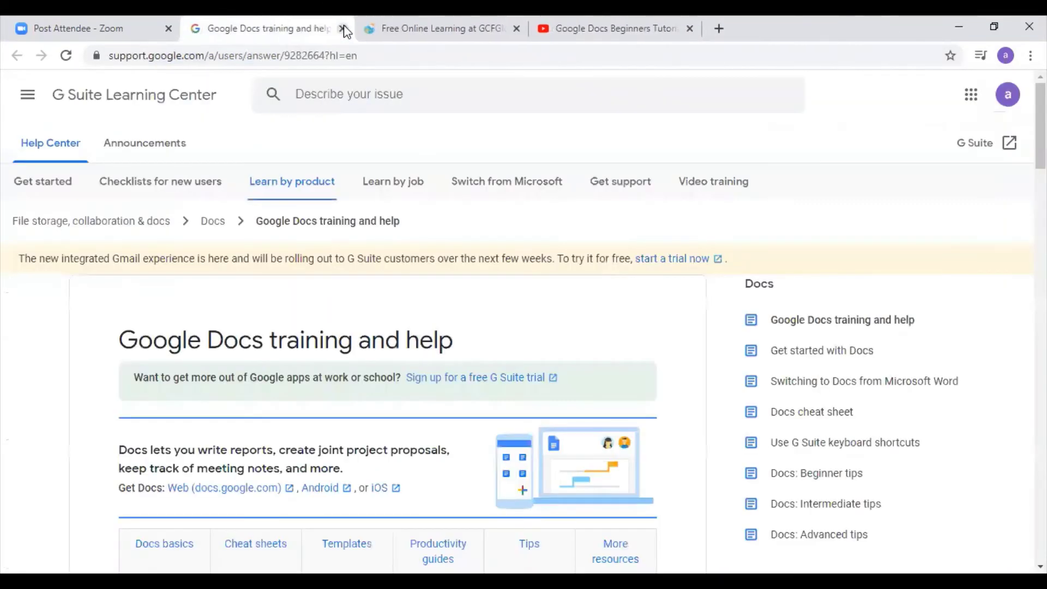
- Open the Google Docs home page from the Google apps and look through the recent documents for Sample Doc
{"action": "left_click", "coordinate": [970, 102]}
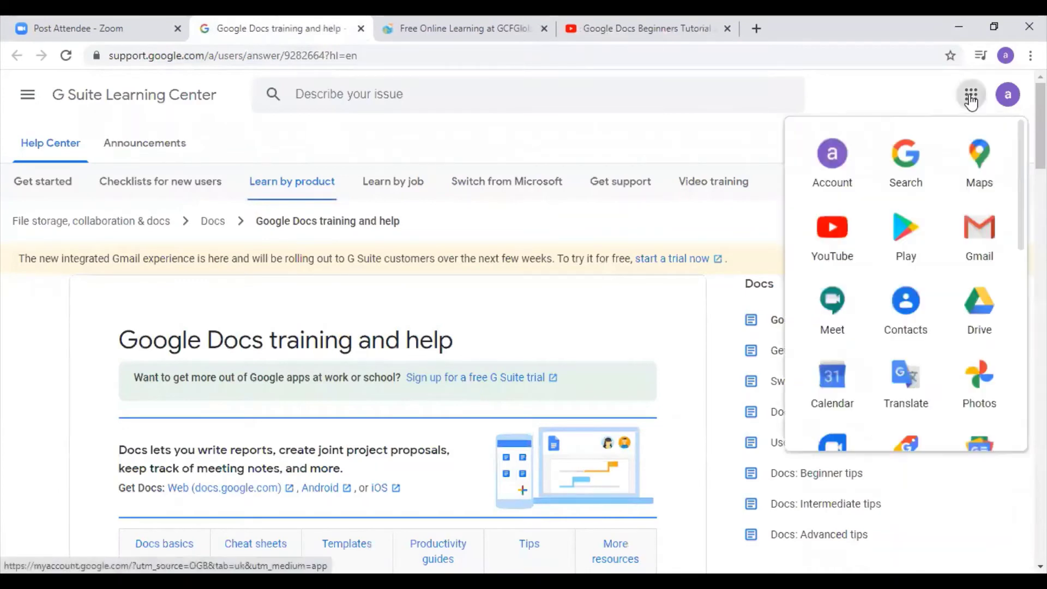
{"action": "scroll", "coordinate": [898, 285], "scroll_direction": "down", "scroll_amount": 5}
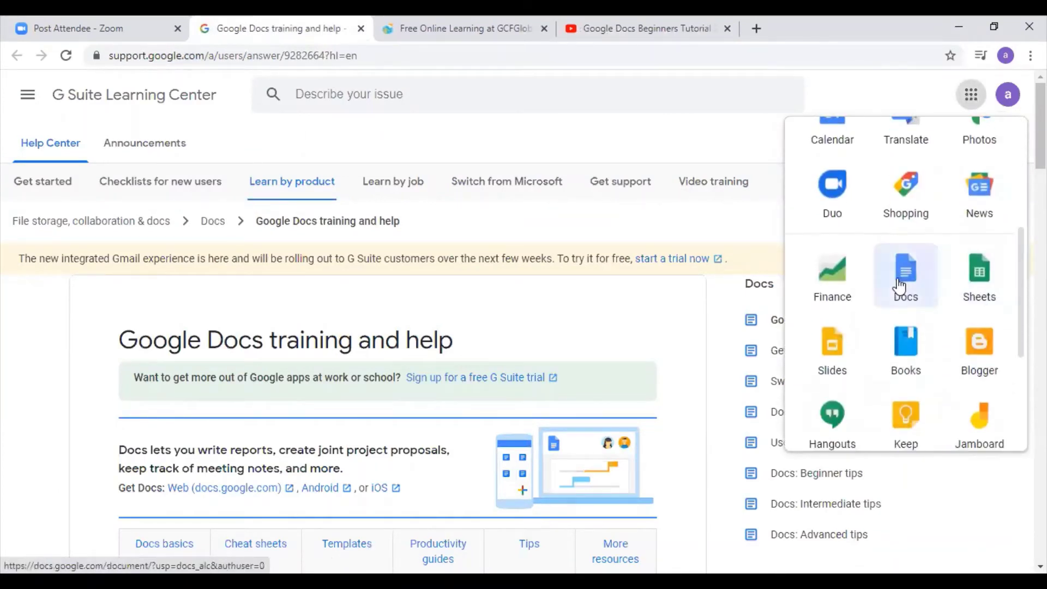
{"action": "left_click", "coordinate": [899, 284]}
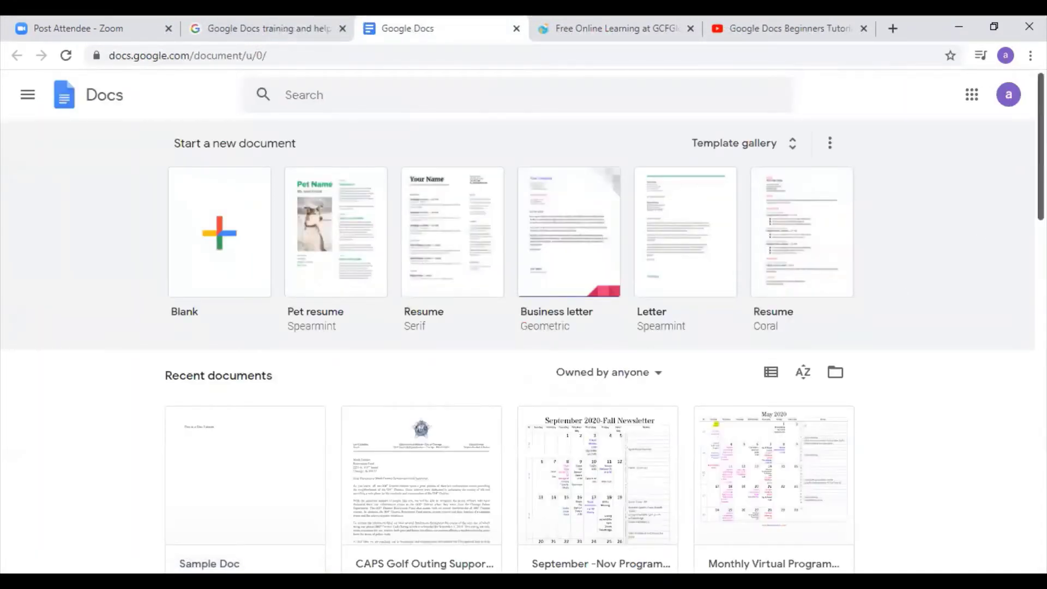
{"action": "scroll", "coordinate": [524, 338], "scroll_direction": "down", "scroll_amount": 5}
{"action": "scroll", "coordinate": [524, 338], "scroll_direction": "up", "scroll_amount": 3}
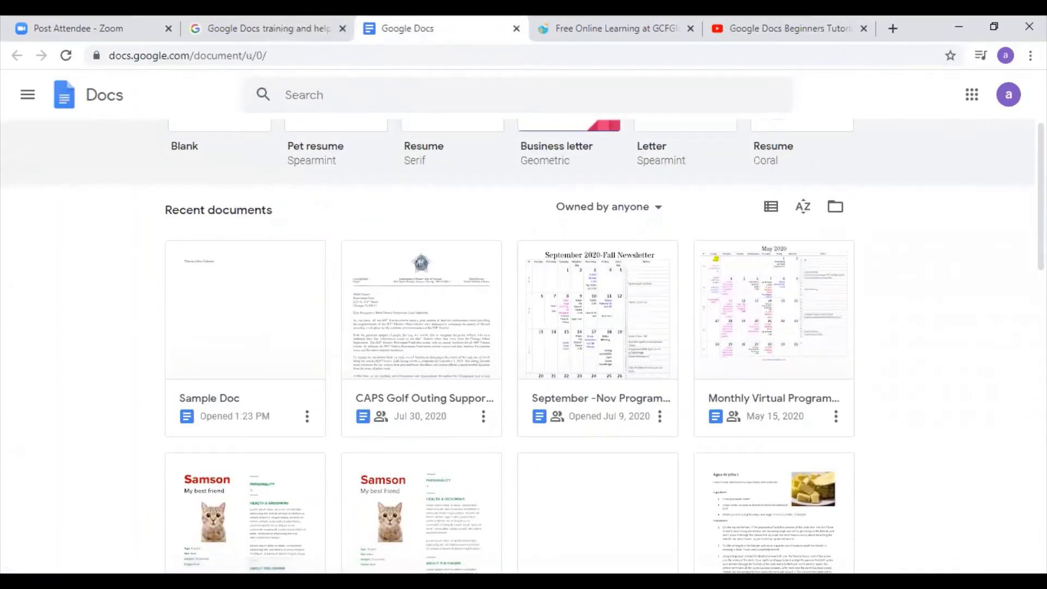
{"action": "scroll", "coordinate": [994, 176], "scroll_direction": "down", "scroll_amount": 5}
{"action": "scroll", "coordinate": [523, 371], "scroll_direction": "down", "scroll_amount": 10}
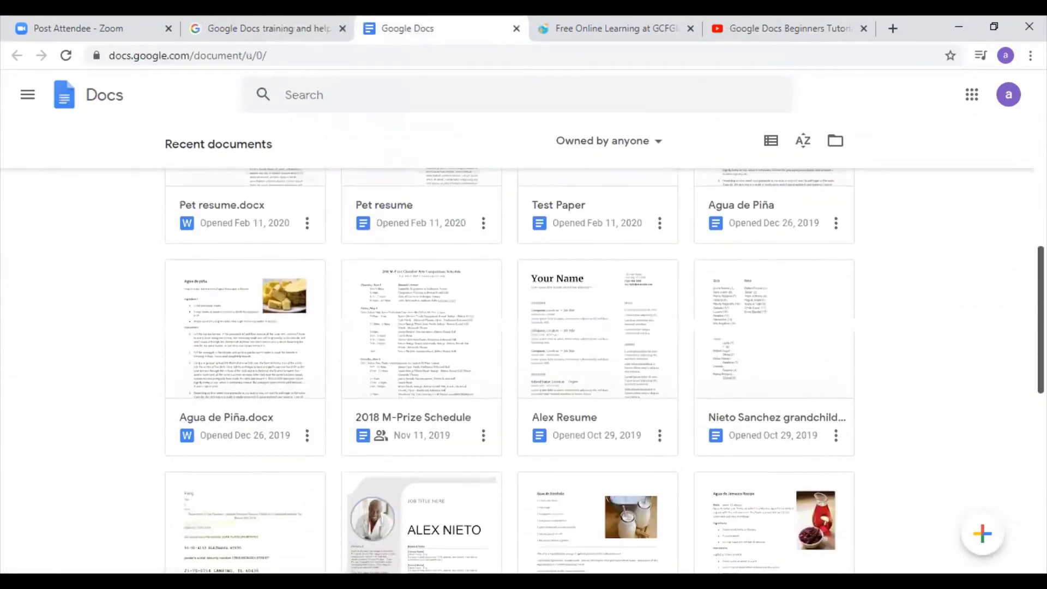
{"action": "scroll", "coordinate": [524, 371], "scroll_direction": "up", "scroll_amount": 12}
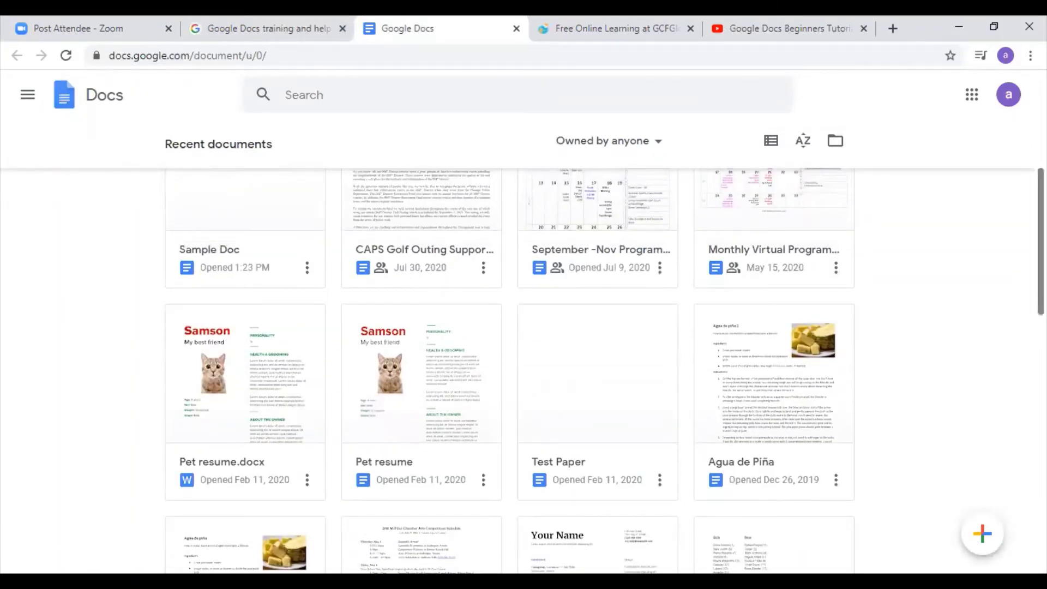
{"action": "scroll", "coordinate": [606, 371], "scroll_direction": "down", "scroll_amount": 1}
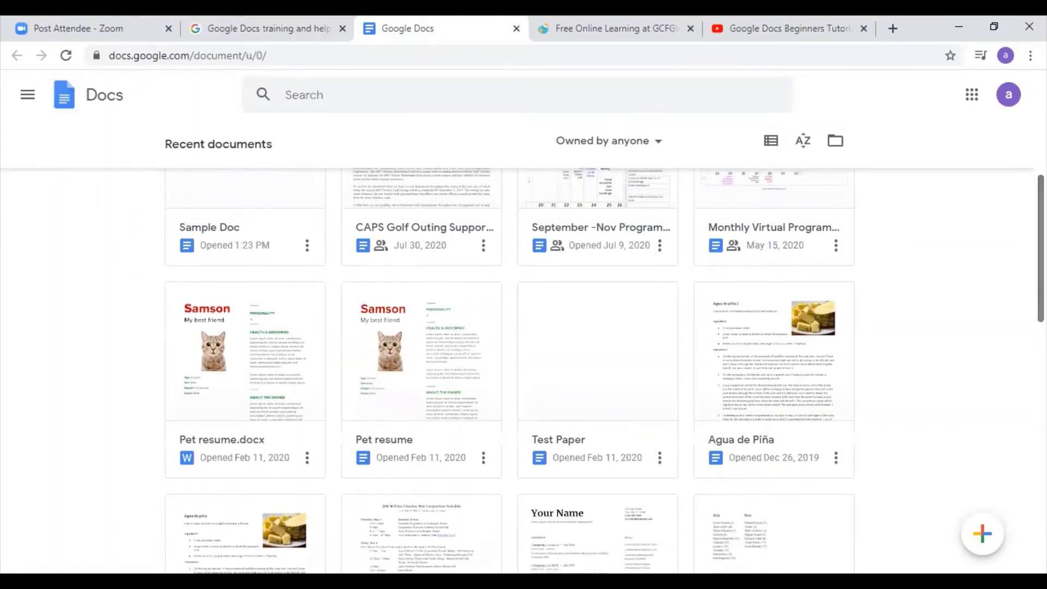
- Open Google Drive from the Google apps and locate Sample Doc among the files in My Drive
{"action": "left_click", "coordinate": [973, 96]}
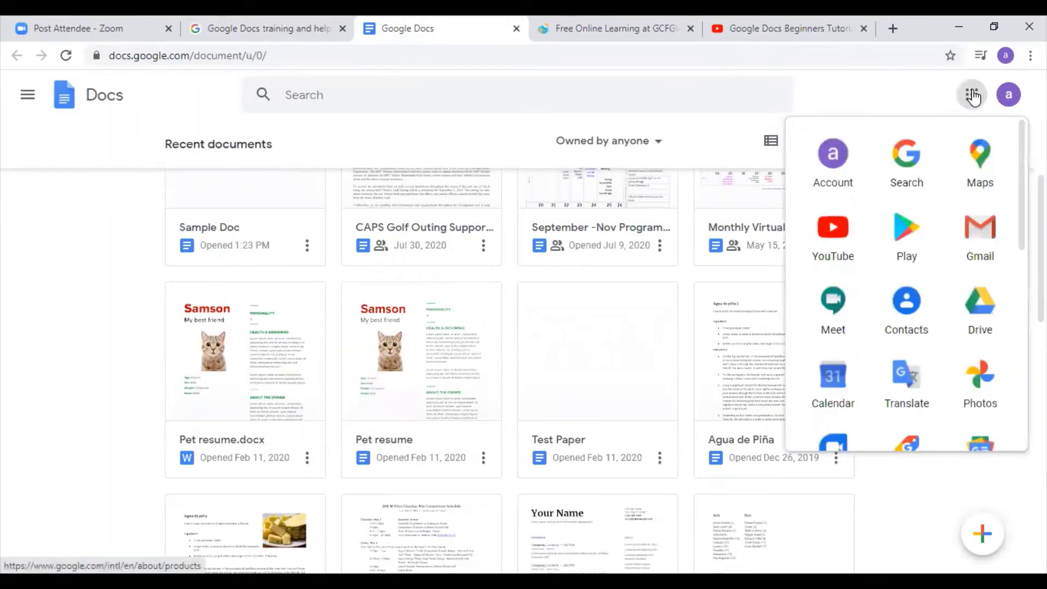
{"action": "left_click", "coordinate": [981, 306]}
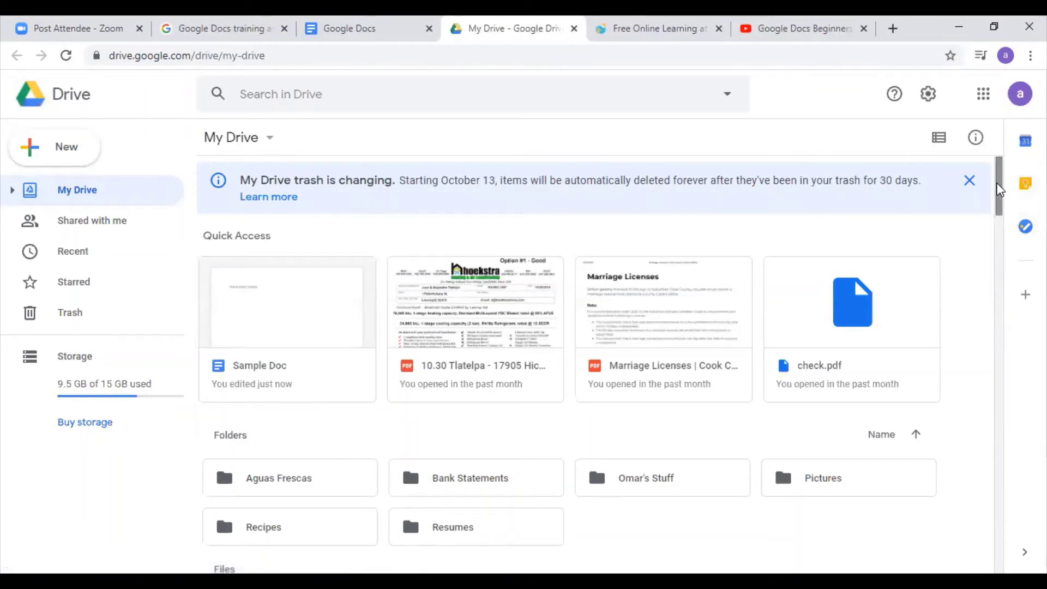
{"action": "mouse_move", "coordinate": [999, 189]}
{"action": "left_mouse_down"}
{"action": "mouse_move", "coordinate": [999, 236]}
{"action": "mouse_move", "coordinate": [1000, 218]}
{"action": "mouse_move", "coordinate": [989, 231]}
{"action": "mouse_move", "coordinate": [998, 319]}
{"action": "mouse_move", "coordinate": [1002, 163]}
{"action": "mouse_move", "coordinate": [979, 548]}
{"action": "mouse_move", "coordinate": [976, 530]}
{"action": "left_mouse_up"}
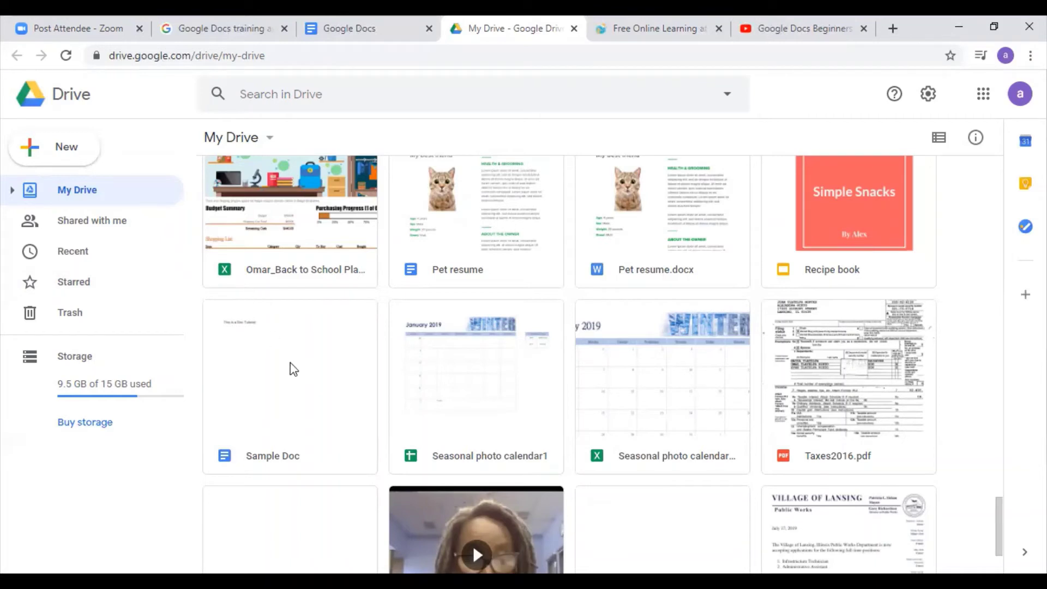
- Create a new blank Google Docs document from My Drive
{"action": "left_click", "coordinate": [62, 150]}
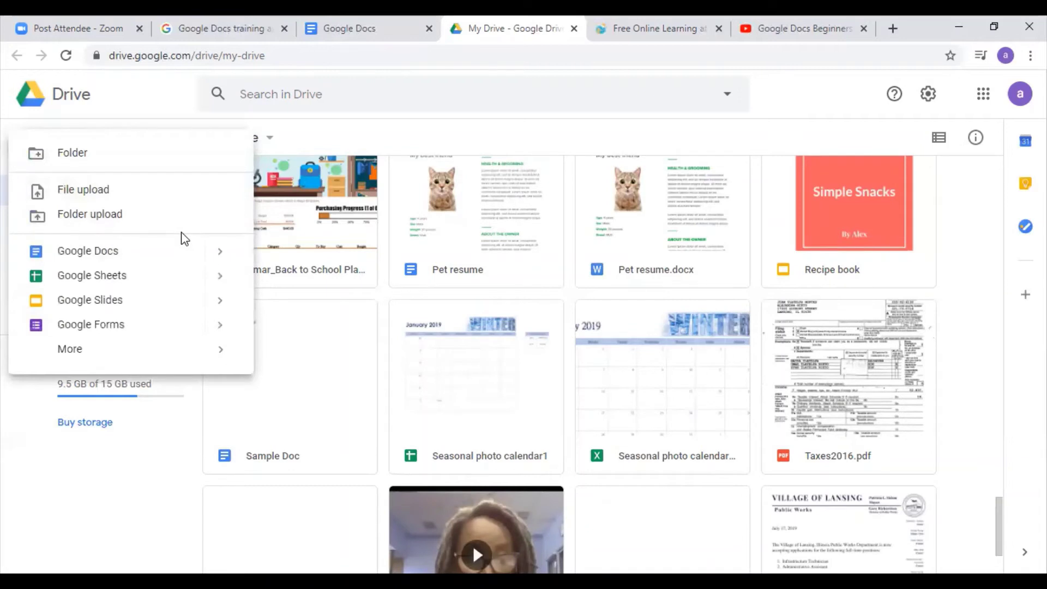
{"action": "key", "text": "Escape"}
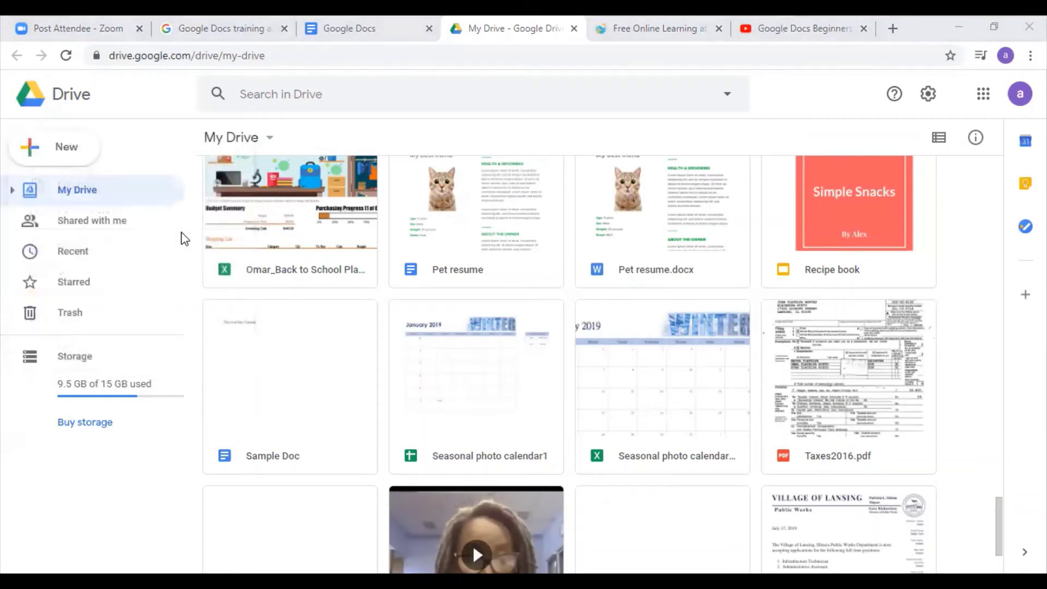
{"action": "left_click", "coordinate": [54, 147]}
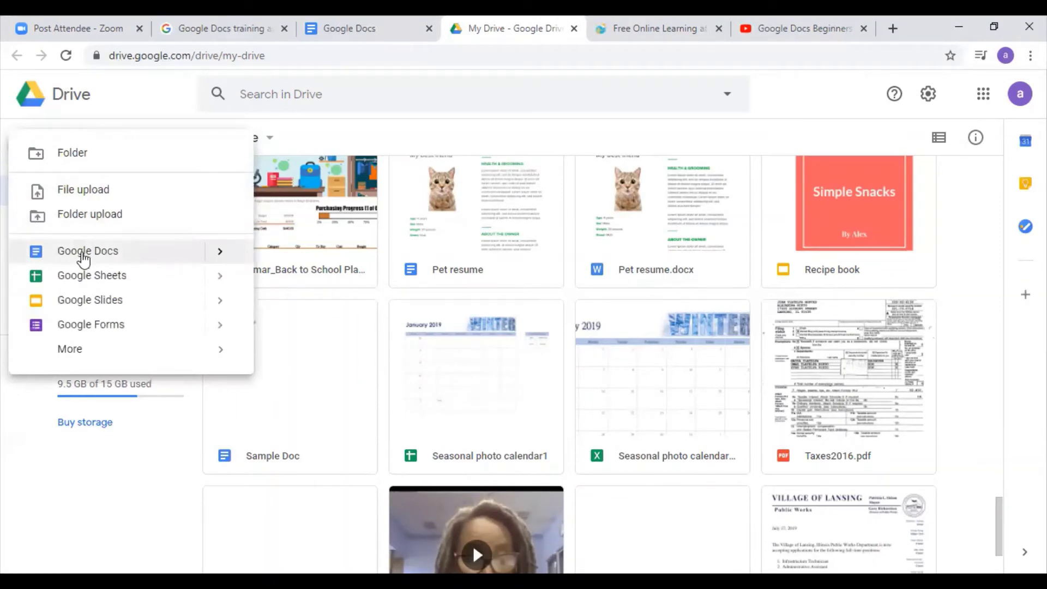
{"action": "left_click", "coordinate": [86, 256]}
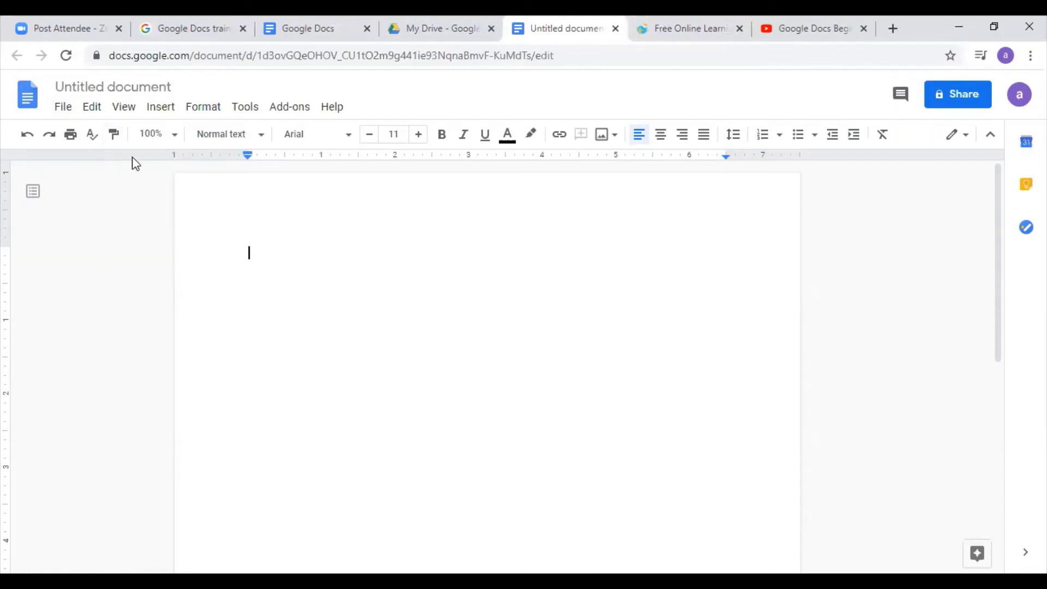
- Look at the file commands and the available download formats for the untitled document
{"action": "left_click", "coordinate": [69, 114]}
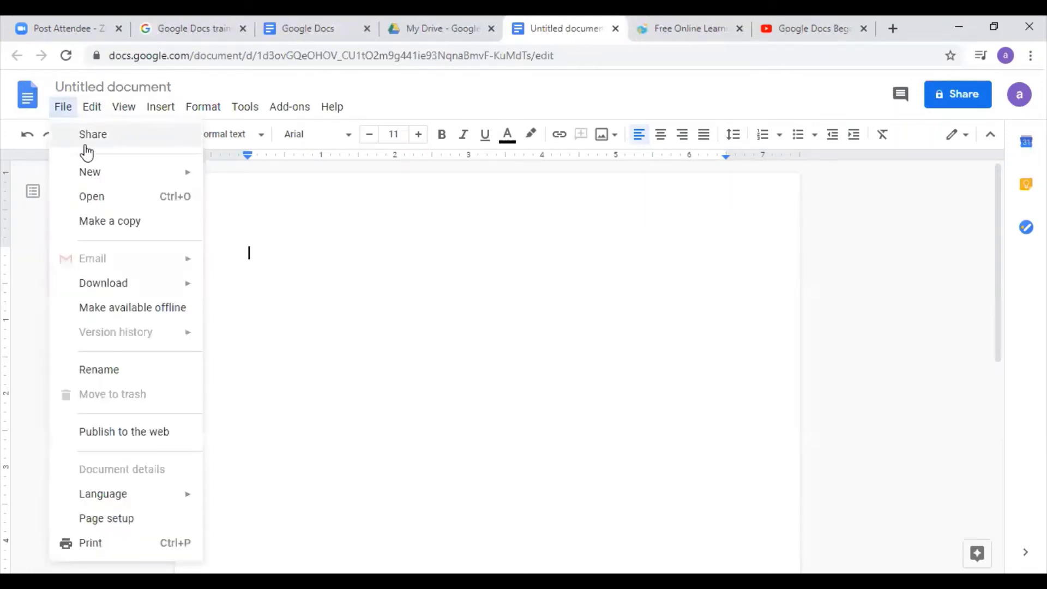
{"action": "mouse_move", "coordinate": [147, 295]}
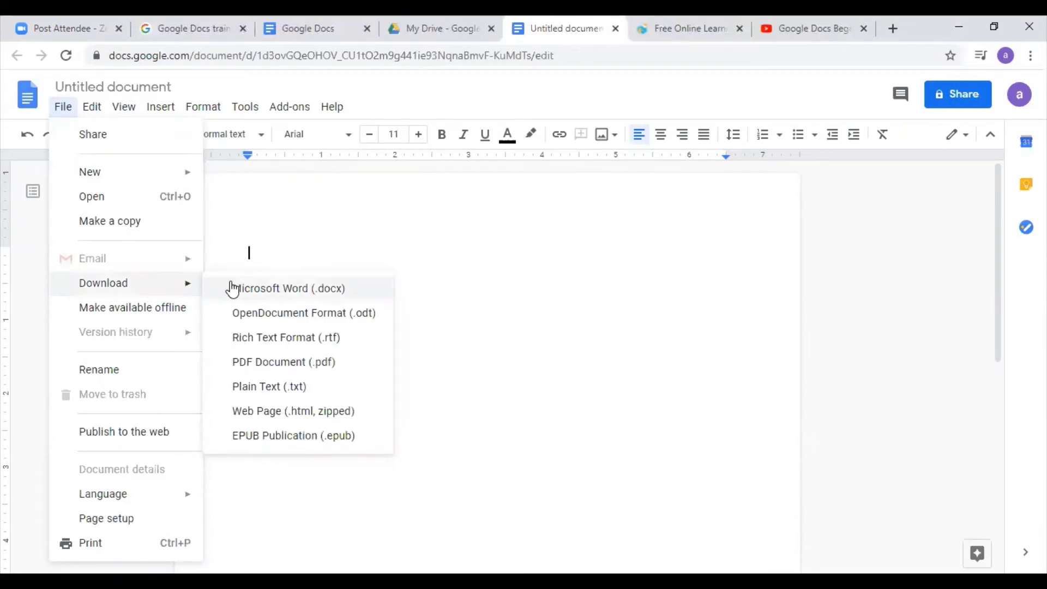
{"action": "left_click", "coordinate": [337, 231]}
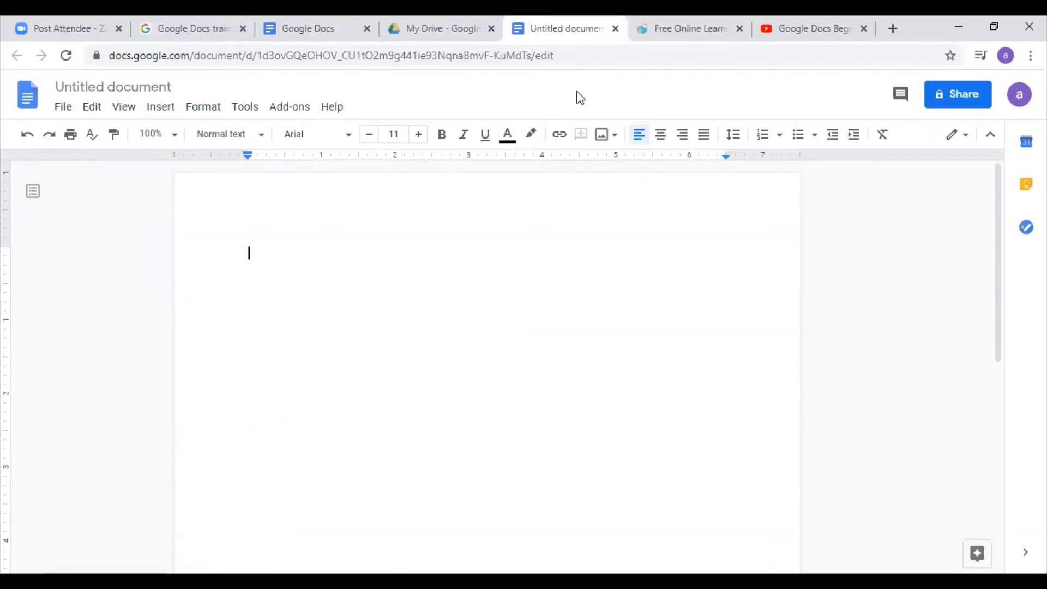
- Close the untitled document and My Drive, and open the Google Docs tutorial from GCFGlobal's topics
{"action": "left_click", "coordinate": [615, 29]}
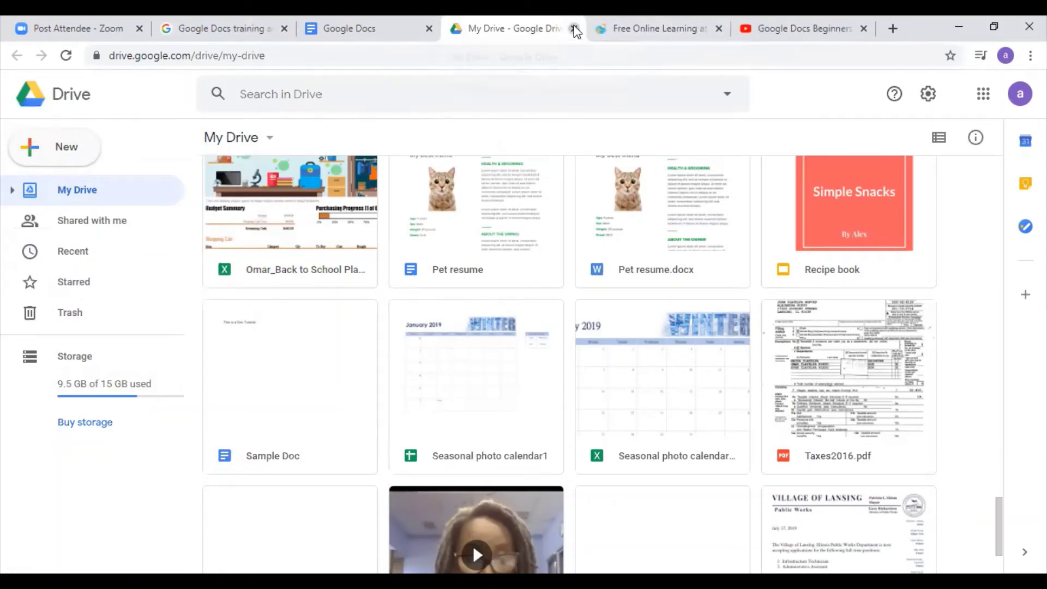
{"action": "left_click", "coordinate": [574, 29]}
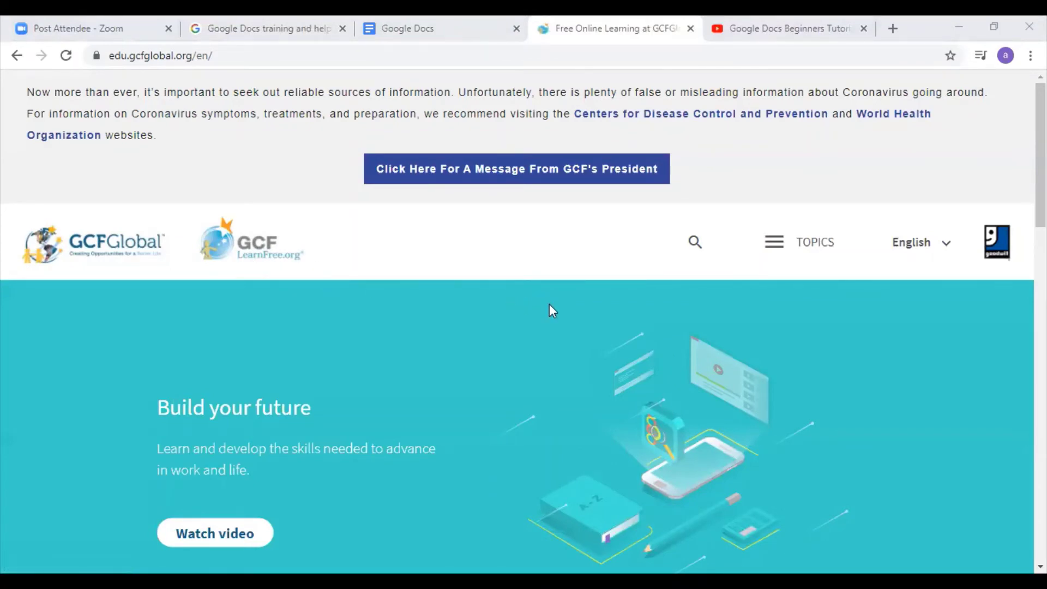
{"action": "left_click", "coordinate": [776, 245]}
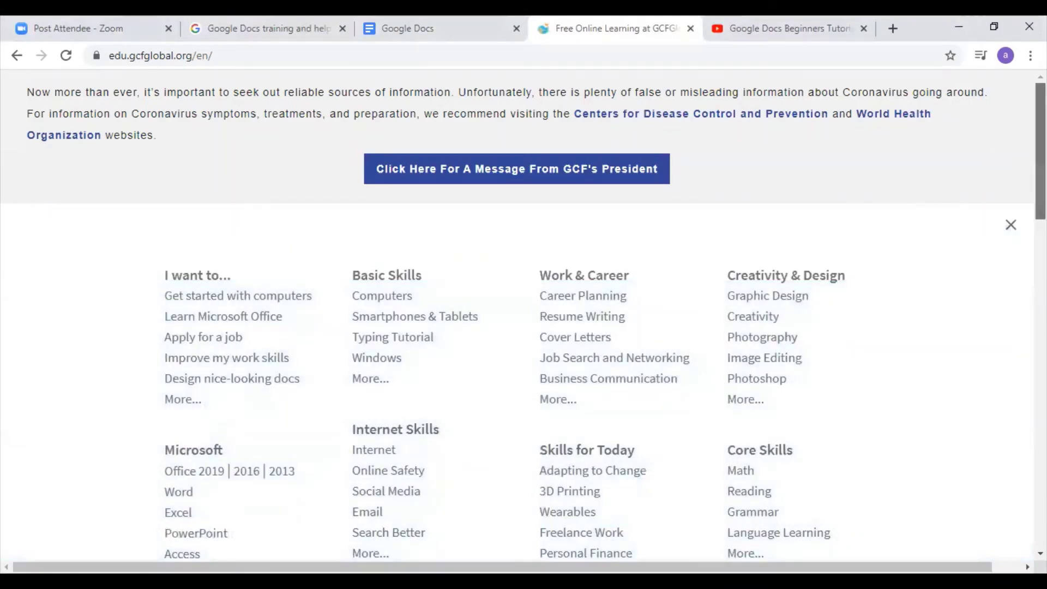
{"action": "scroll", "coordinate": [524, 314], "scroll_direction": "down", "scroll_amount": 3}
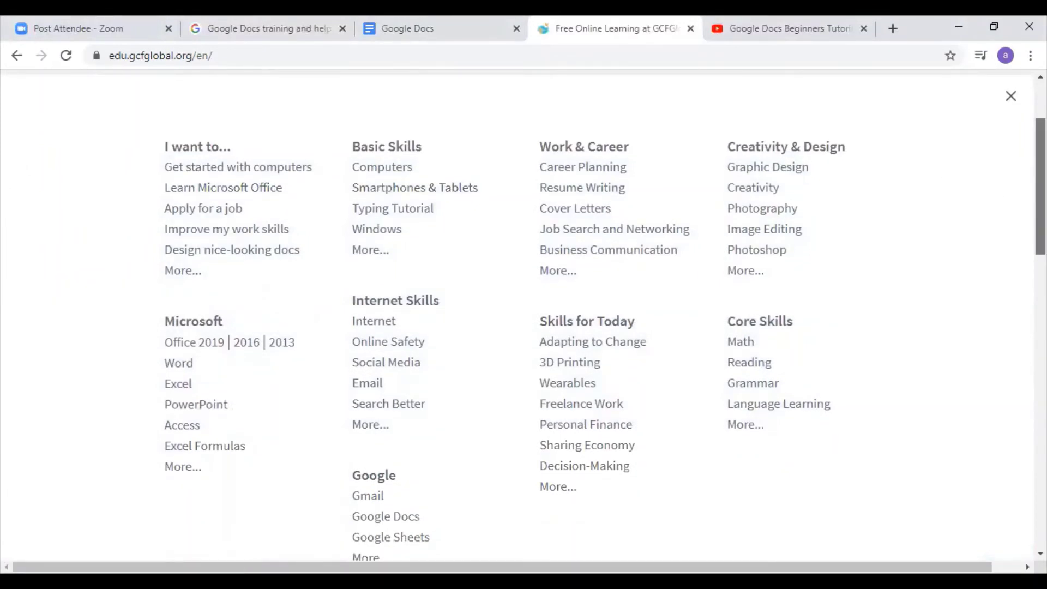
{"action": "scroll", "coordinate": [523, 314], "scroll_direction": "down", "scroll_amount": 3}
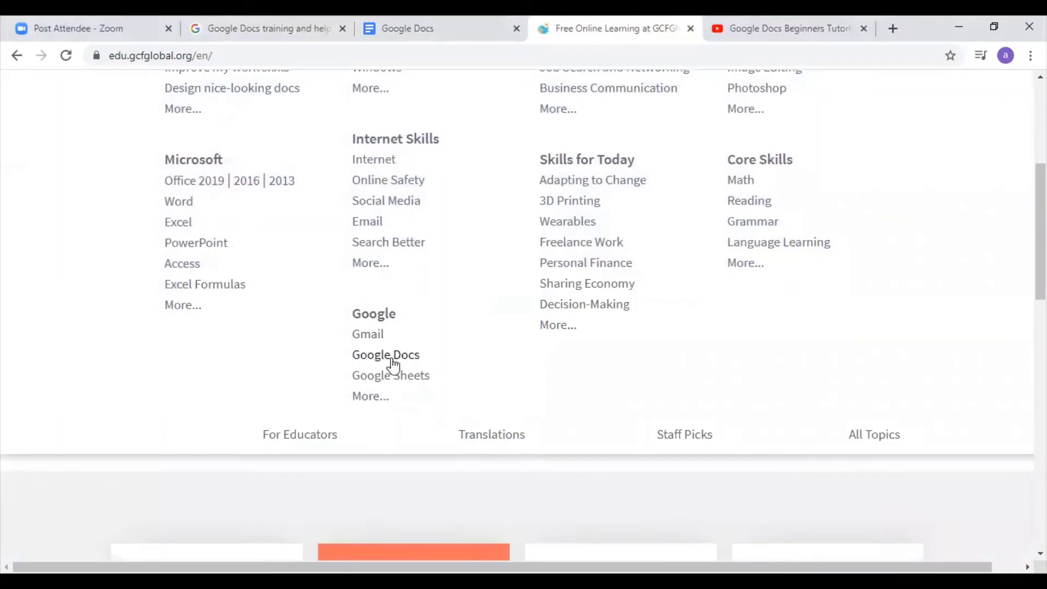
{"action": "left_click", "coordinate": [391, 357]}
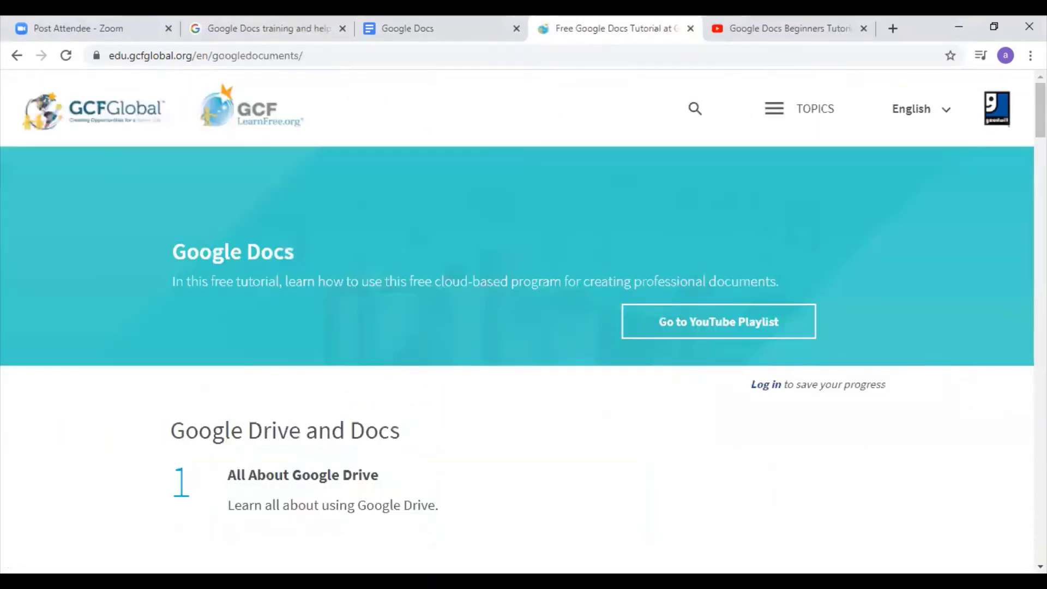
- Look through the Google Docs tutorial's lesson list, including Google Drive and Docs, Common Tasks in Documents and the quiz
{"action": "scroll", "coordinate": [523, 322], "scroll_direction": "down", "scroll_amount": 5}
{"action": "scroll", "coordinate": [524, 322], "scroll_direction": "down", "scroll_amount": 18}
{"action": "scroll", "coordinate": [524, 322], "scroll_direction": "down", "scroll_amount": 20}
{"action": "scroll", "coordinate": [523, 321], "scroll_direction": "down", "scroll_amount": 16}
{"action": "scroll", "coordinate": [523, 322], "scroll_direction": "up", "scroll_amount": 4}
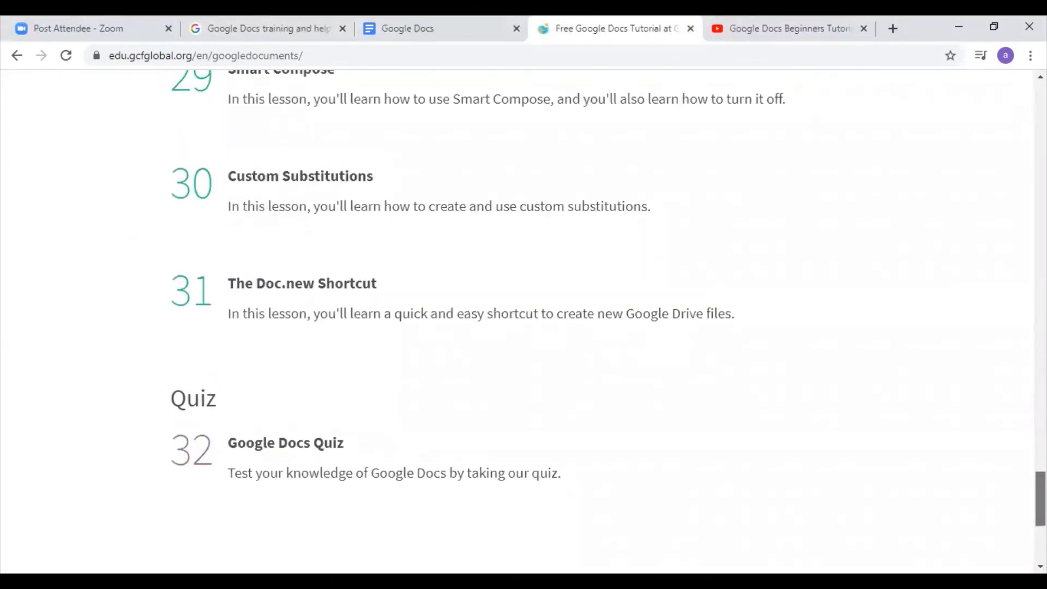
{"action": "scroll", "coordinate": [524, 322], "scroll_direction": "up", "scroll_amount": 20}
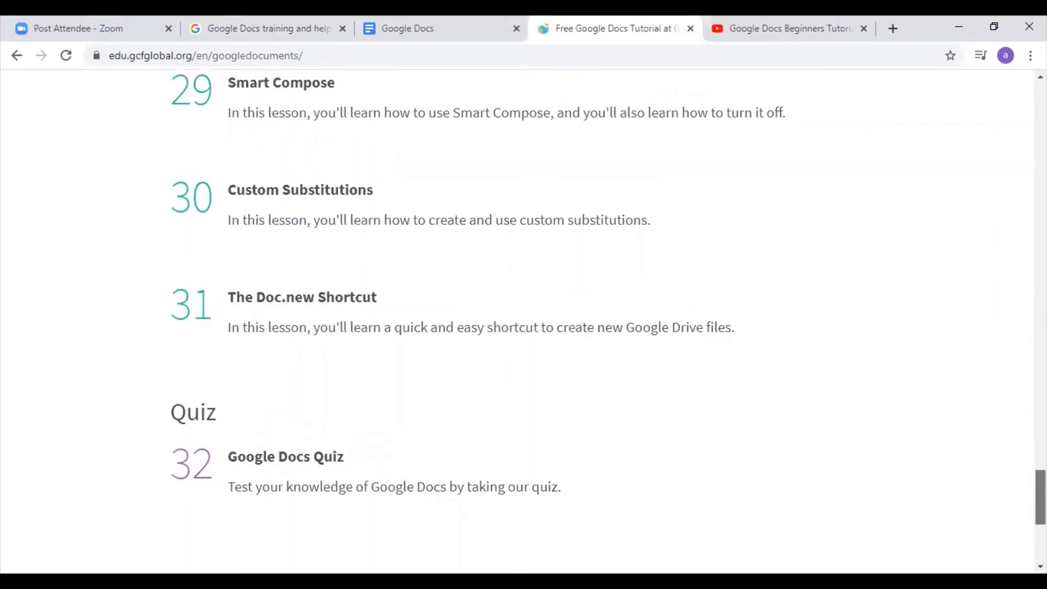
{"action": "scroll", "coordinate": [524, 322], "scroll_direction": "up", "scroll_amount": 20}
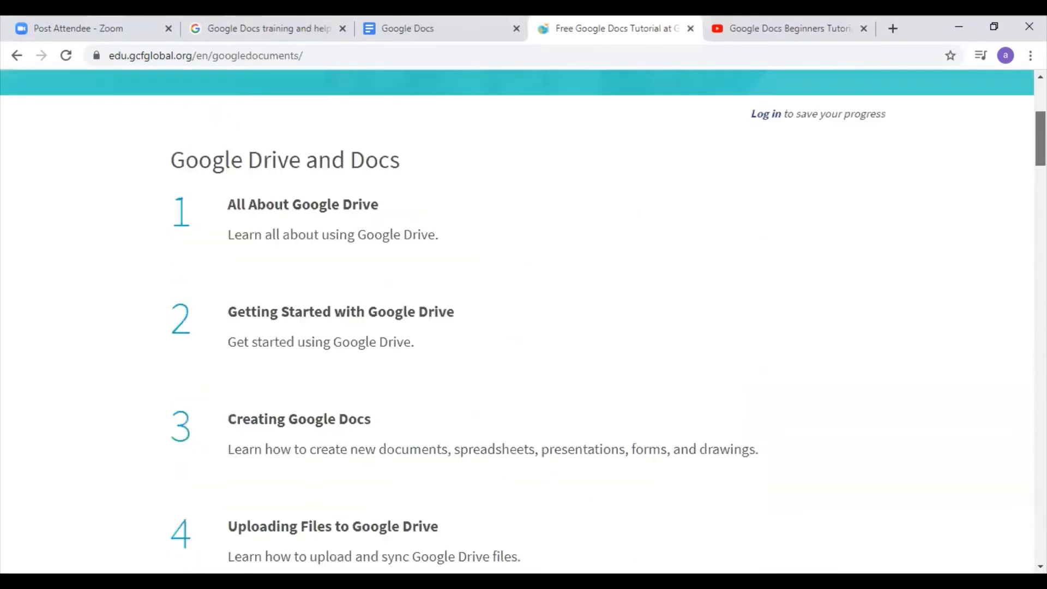
{"action": "scroll", "coordinate": [523, 321], "scroll_direction": "down", "scroll_amount": 4}
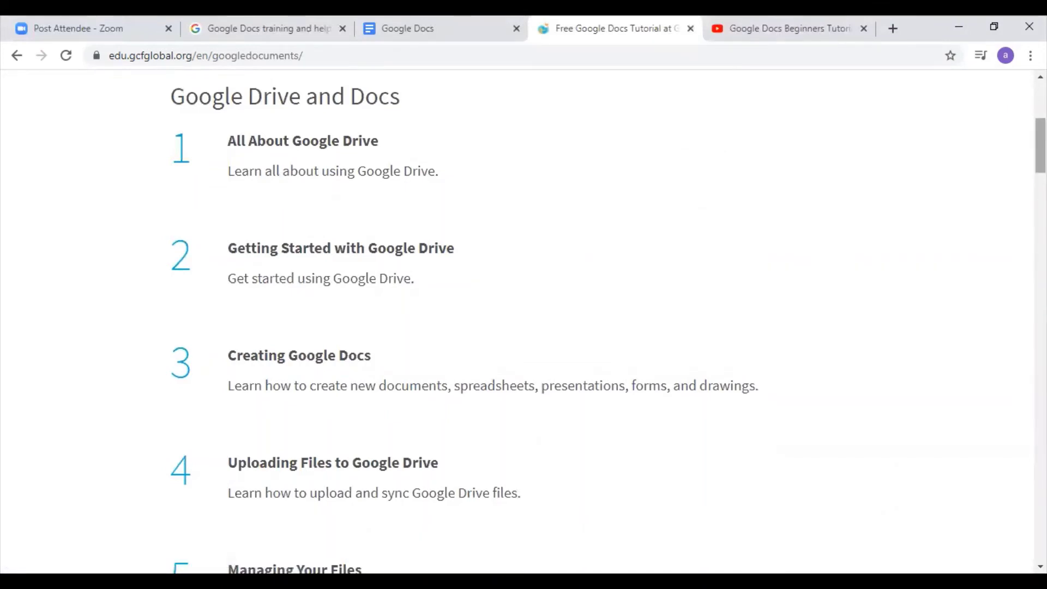
{"action": "scroll", "coordinate": [433, 213], "scroll_direction": "down", "scroll_amount": 4}
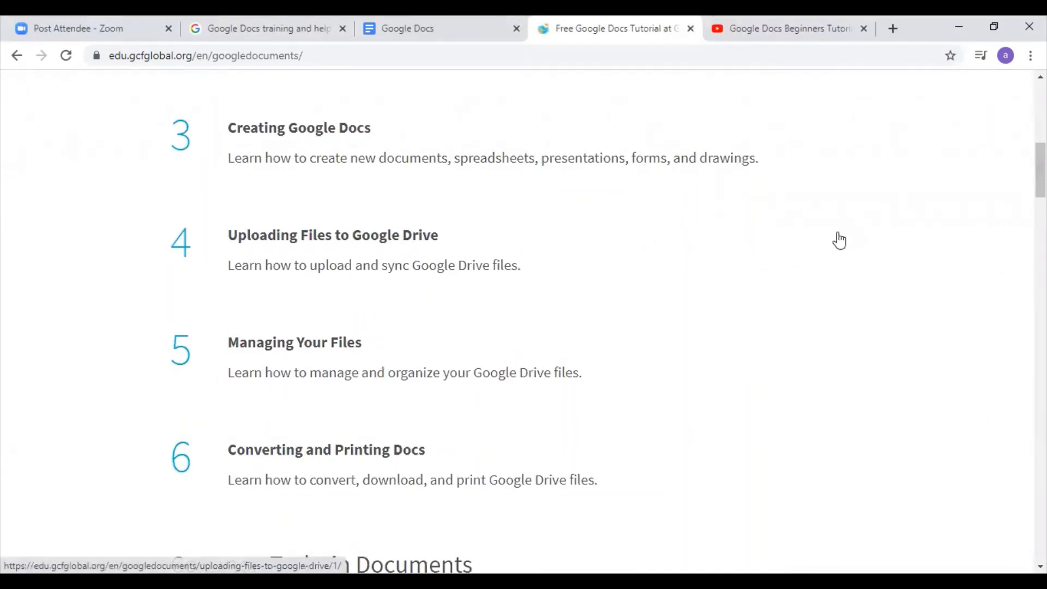
{"action": "scroll", "coordinate": [523, 322], "scroll_direction": "down", "scroll_amount": 7}
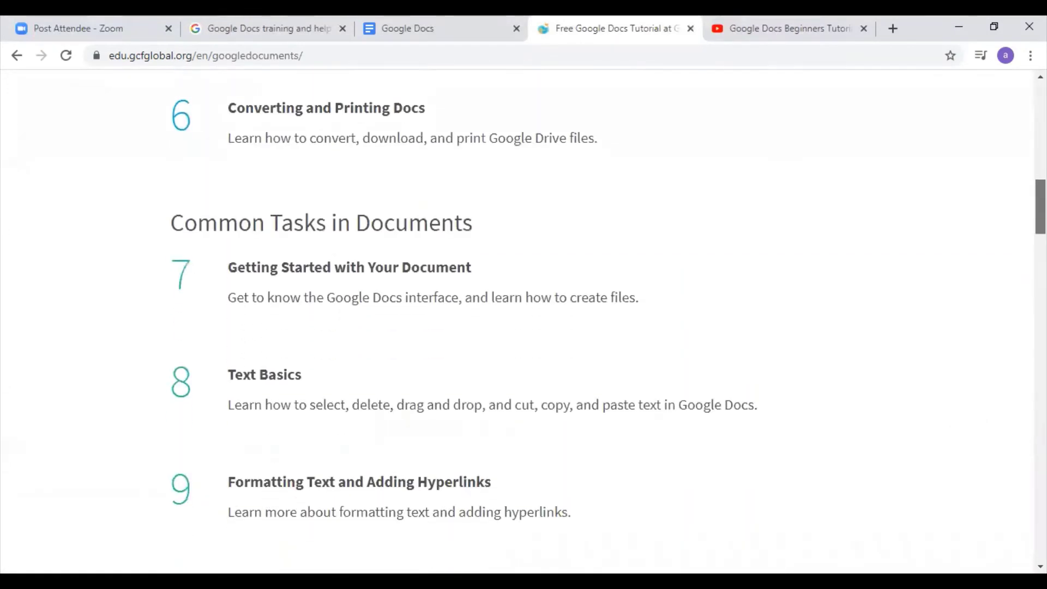
{"action": "scroll", "coordinate": [524, 322], "scroll_direction": "down", "scroll_amount": 1}
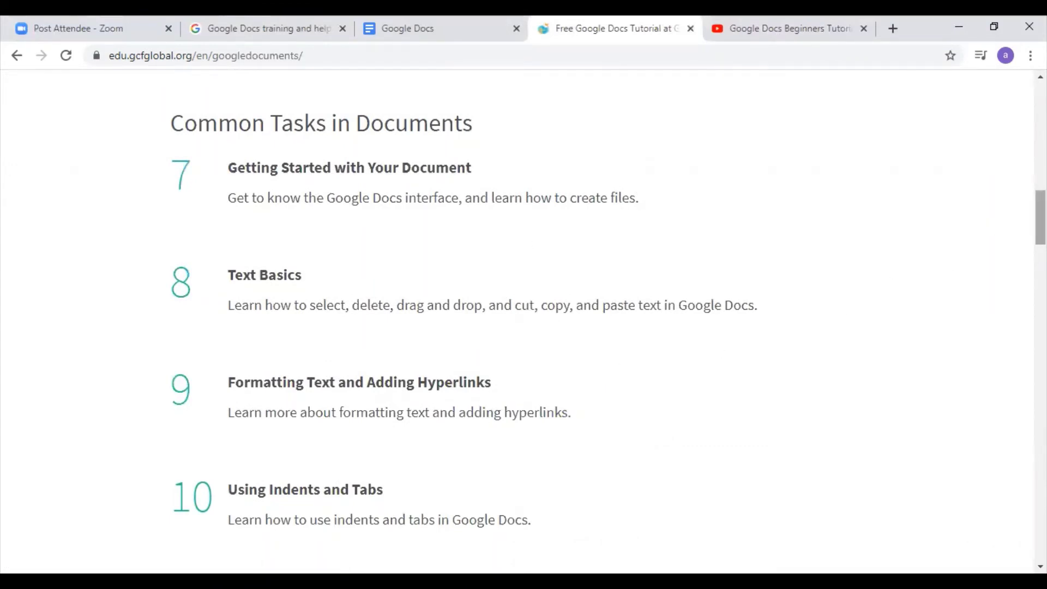
{"action": "scroll", "coordinate": [523, 322], "scroll_direction": "down", "scroll_amount": 2}
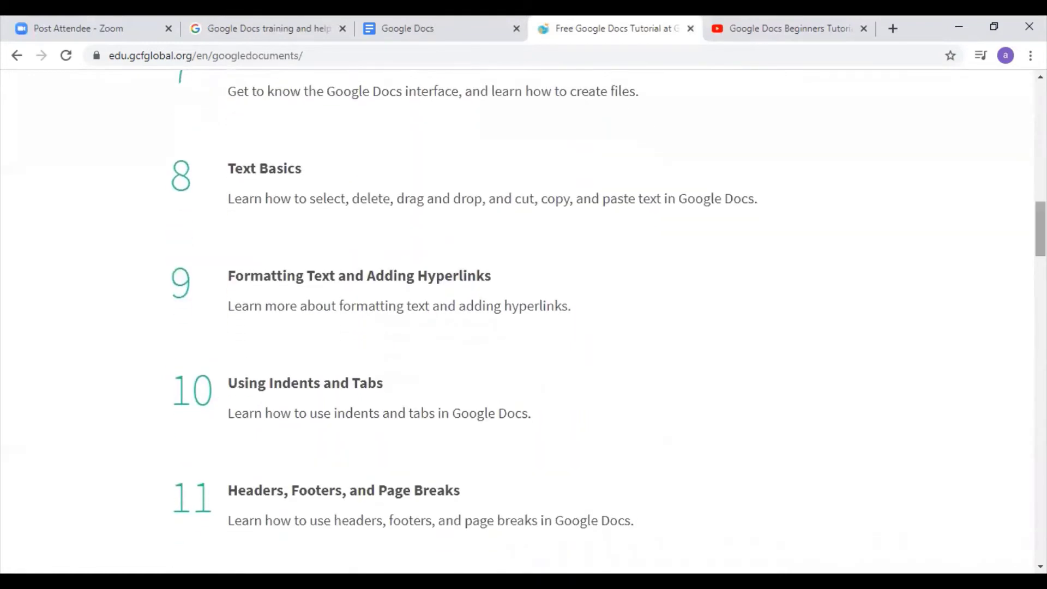
- Open the Formatting Text and Adding Hyperlinks lesson and skim its illustrated instructions
{"action": "left_click", "coordinate": [320, 277]}
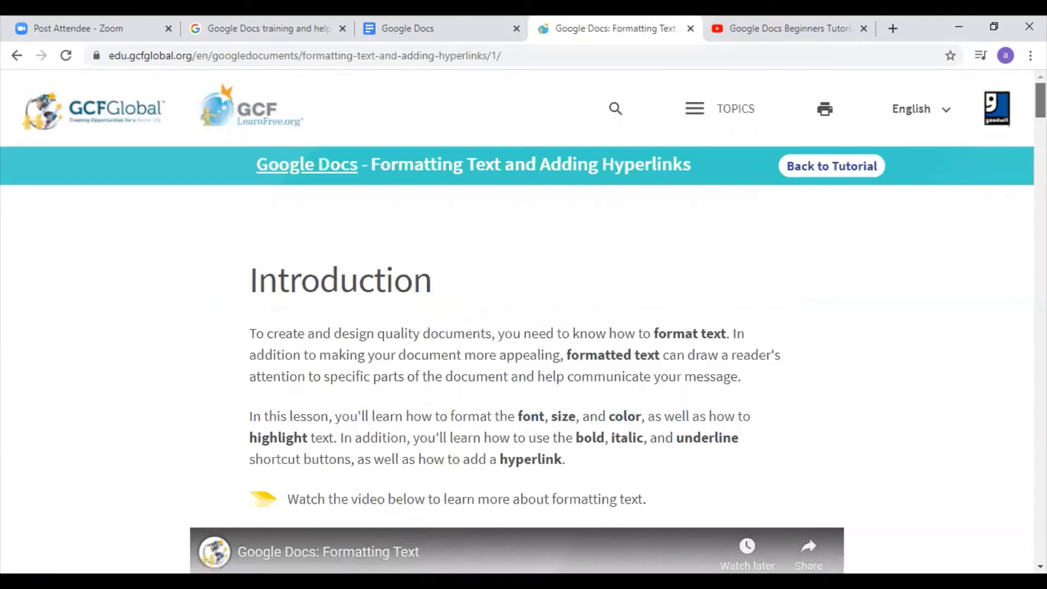
{"action": "scroll", "coordinate": [524, 322], "scroll_direction": "down", "scroll_amount": 3}
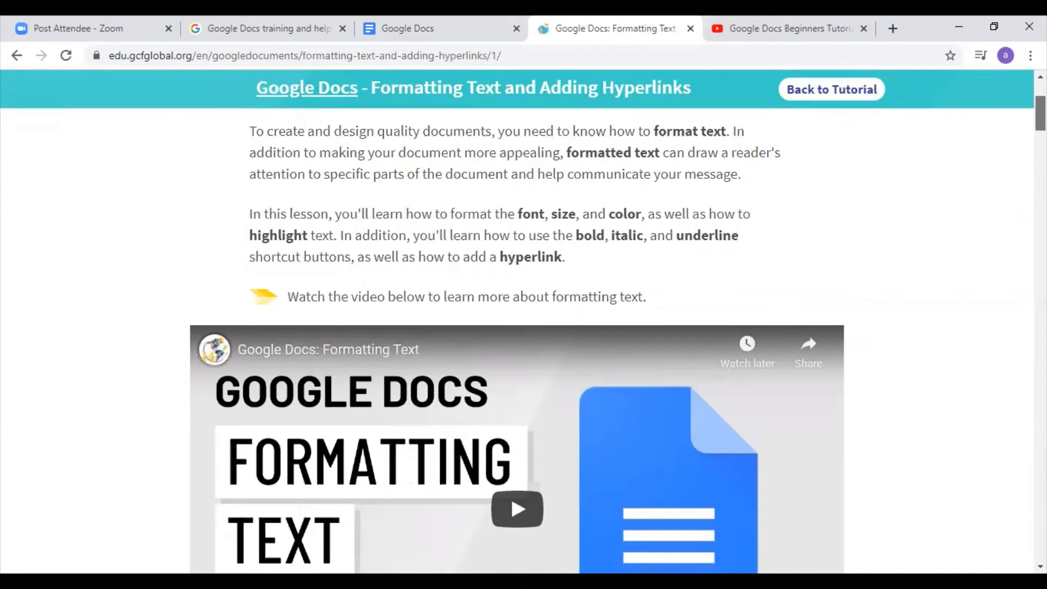
{"action": "scroll", "coordinate": [523, 322], "scroll_direction": "down", "scroll_amount": 2}
{"action": "scroll", "coordinate": [524, 321], "scroll_direction": "down", "scroll_amount": 15}
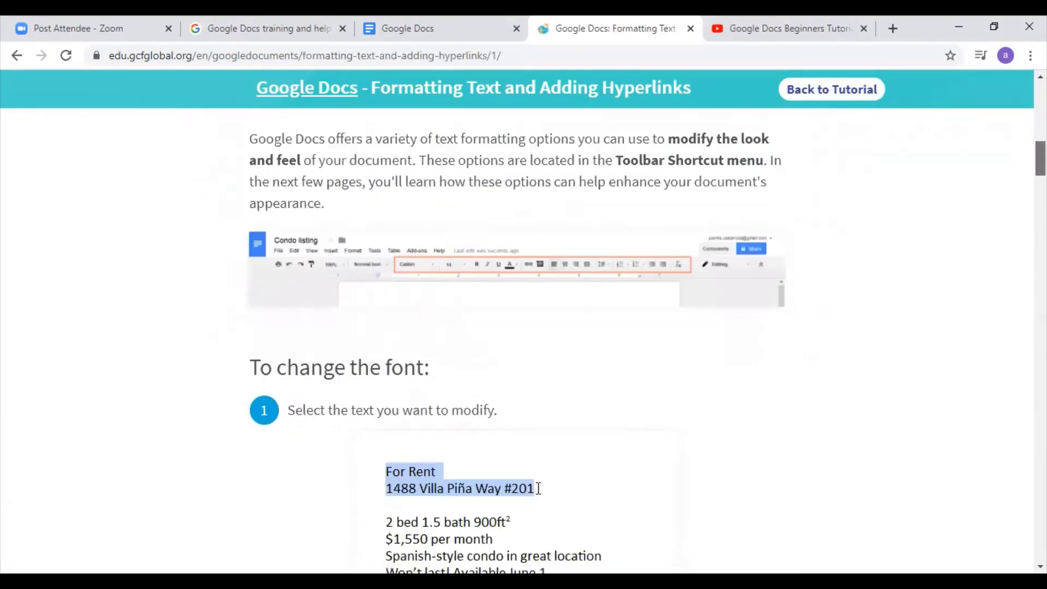
{"action": "scroll", "coordinate": [524, 322], "scroll_direction": "down", "scroll_amount": 14}
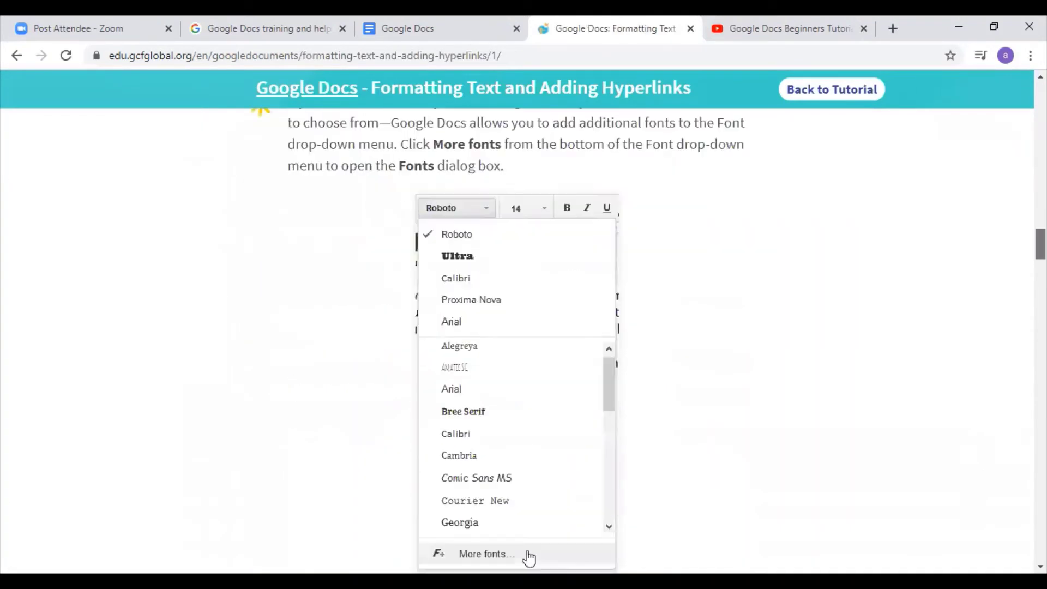
{"action": "scroll", "coordinate": [523, 321], "scroll_direction": "down", "scroll_amount": 7}
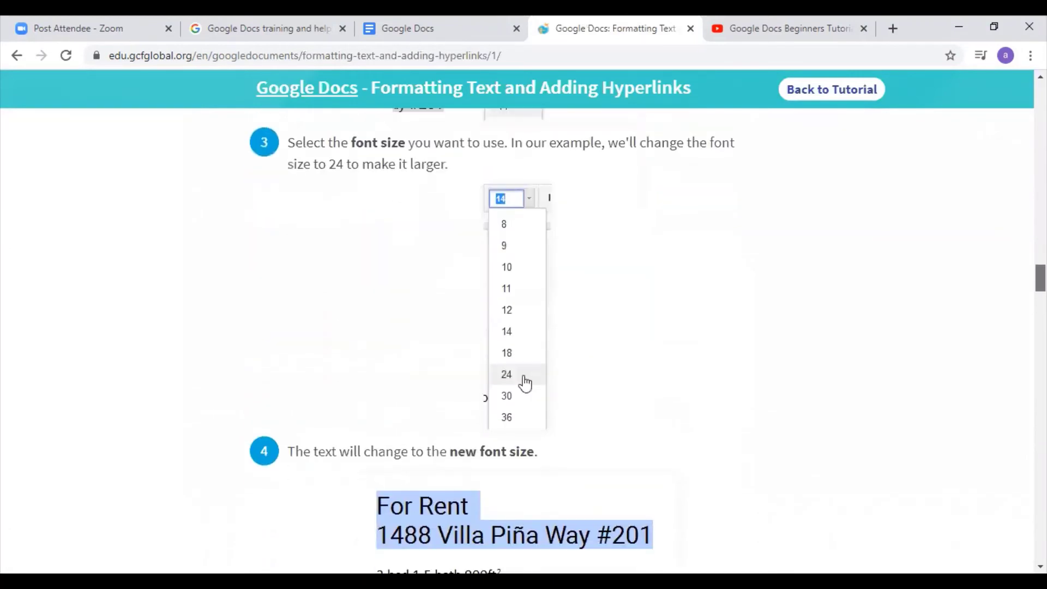
{"action": "scroll", "coordinate": [525, 383], "scroll_direction": "down", "scroll_amount": 15}
{"action": "scroll", "coordinate": [525, 196], "scroll_direction": "up", "scroll_amount": 19}
{"action": "scroll", "coordinate": [523, 193], "scroll_direction": "up", "scroll_amount": 18}
{"action": "scroll", "coordinate": [504, 266], "scroll_direction": "up", "scroll_amount": 20}
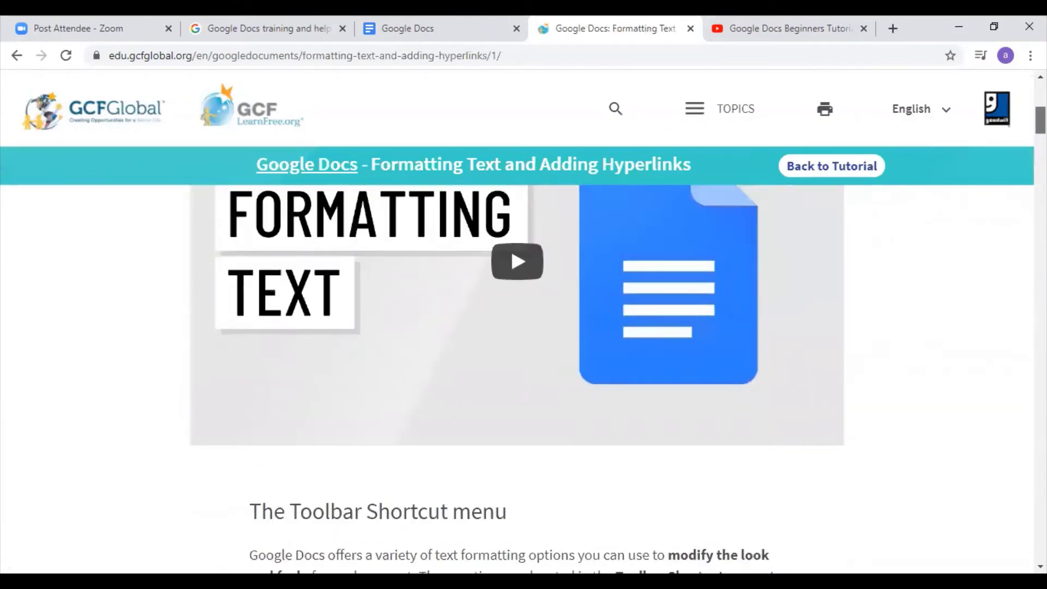
- Play the beginning of the lesson's Google Docs: Formatting Text video and pause it
{"action": "scroll", "coordinate": [517, 327], "scroll_direction": "up", "scroll_amount": 4}
{"action": "scroll", "coordinate": [518, 328], "scroll_direction": "down", "scroll_amount": 2}
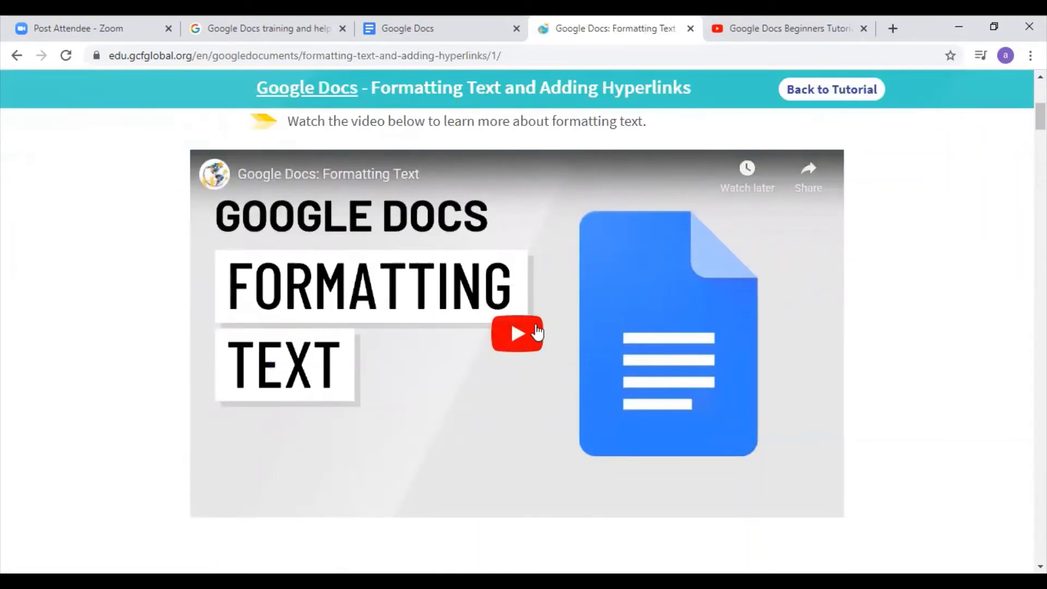
{"action": "left_click", "coordinate": [509, 330]}
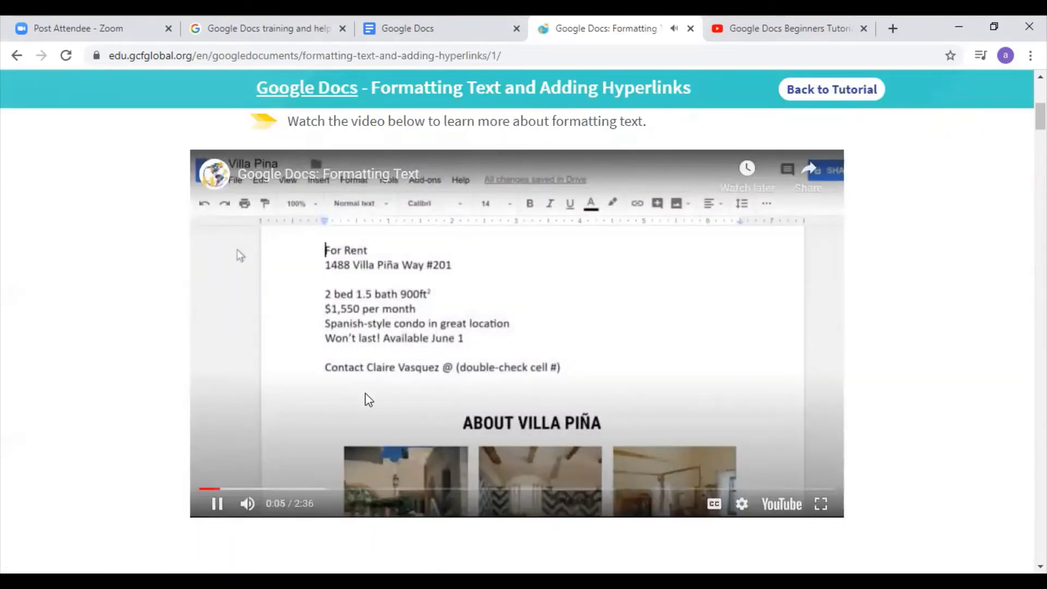
{"action": "scroll", "coordinate": [240, 256], "scroll_direction": "down", "scroll_amount": 5}
{"action": "scroll", "coordinate": [240, 256], "scroll_direction": "up", "scroll_amount": 1}
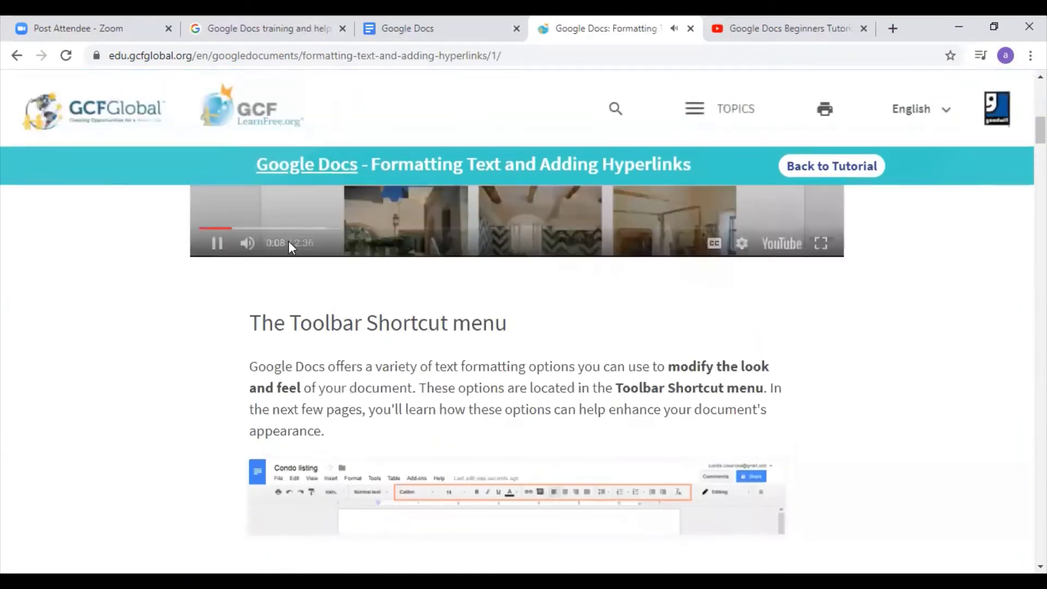
{"action": "left_click", "coordinate": [216, 244]}
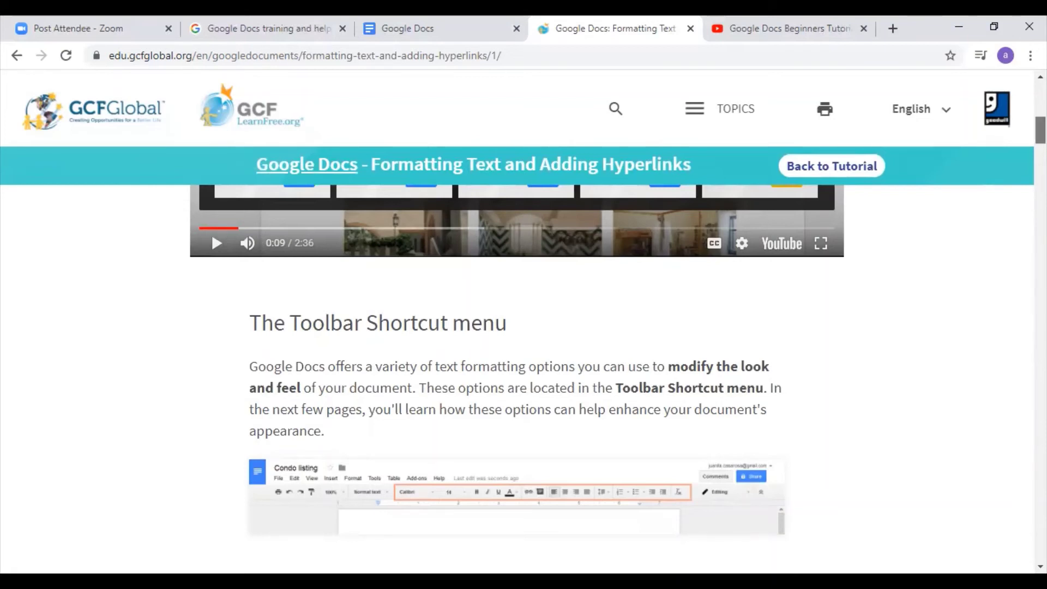
- Read the lesson's written steps for changing the font, adding more fonts and changing the font size
{"action": "scroll", "coordinate": [519, 327], "scroll_direction": "down", "scroll_amount": 3}
{"action": "scroll", "coordinate": [518, 327], "scroll_direction": "down", "scroll_amount": 7}
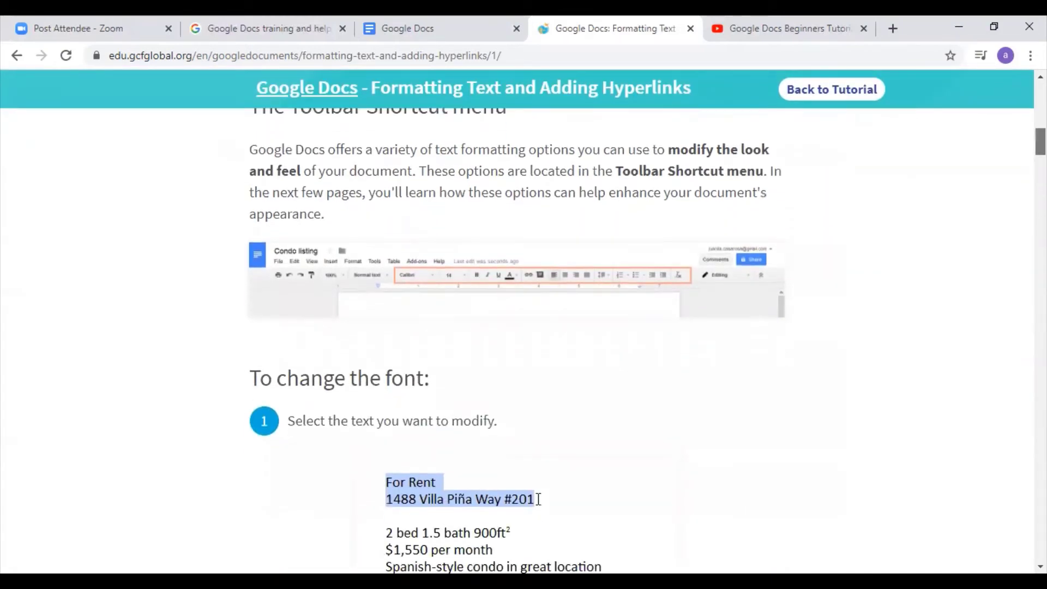
{"action": "scroll", "coordinate": [518, 328], "scroll_direction": "down", "scroll_amount": 2}
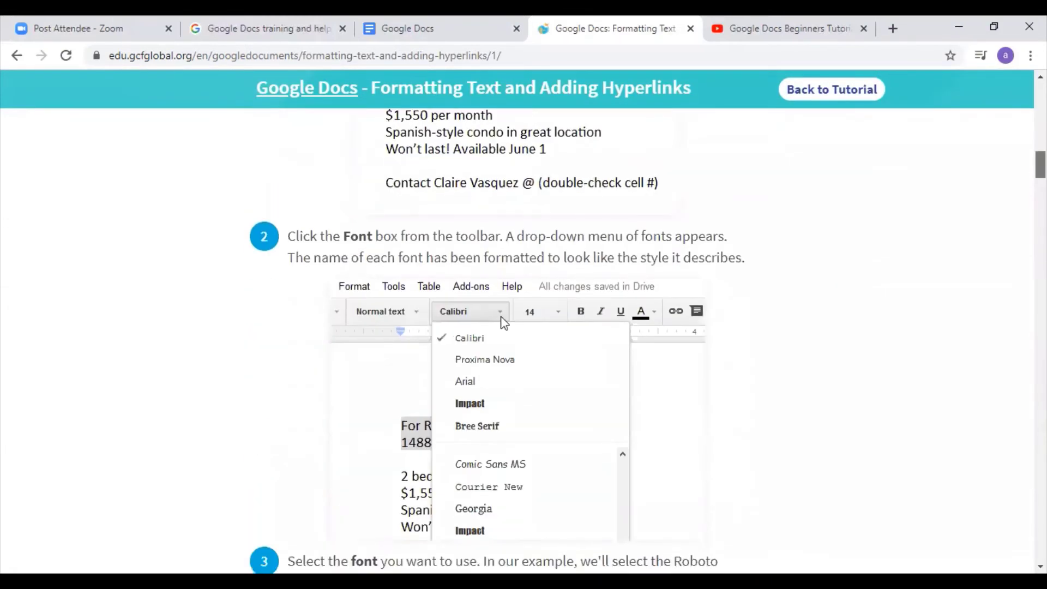
{"action": "scroll", "coordinate": [518, 328], "scroll_direction": "down", "scroll_amount": 1}
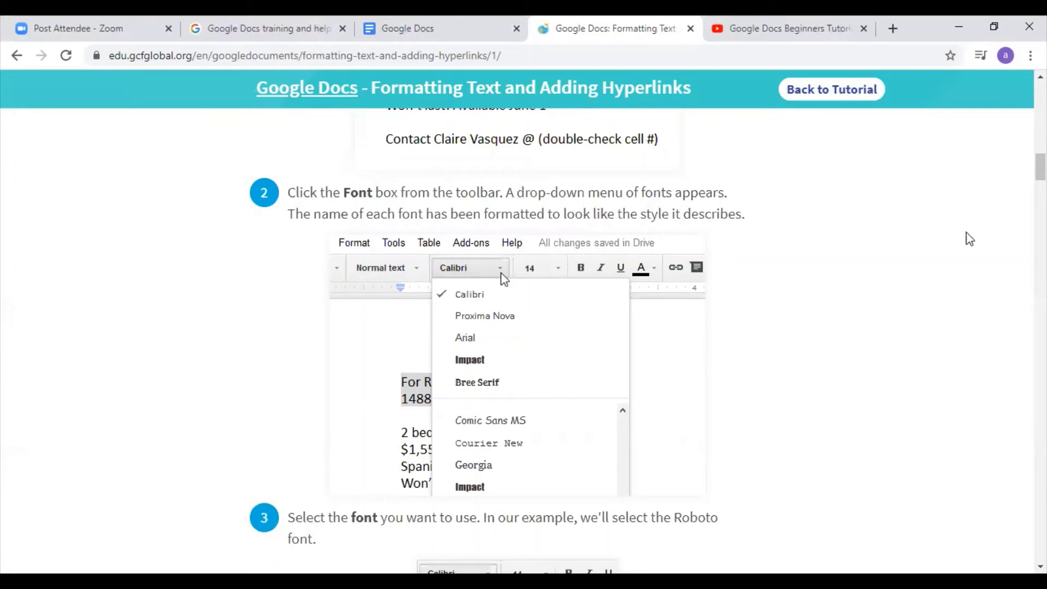
{"action": "scroll", "coordinate": [1041, 166], "scroll_direction": "down", "scroll_amount": 2}
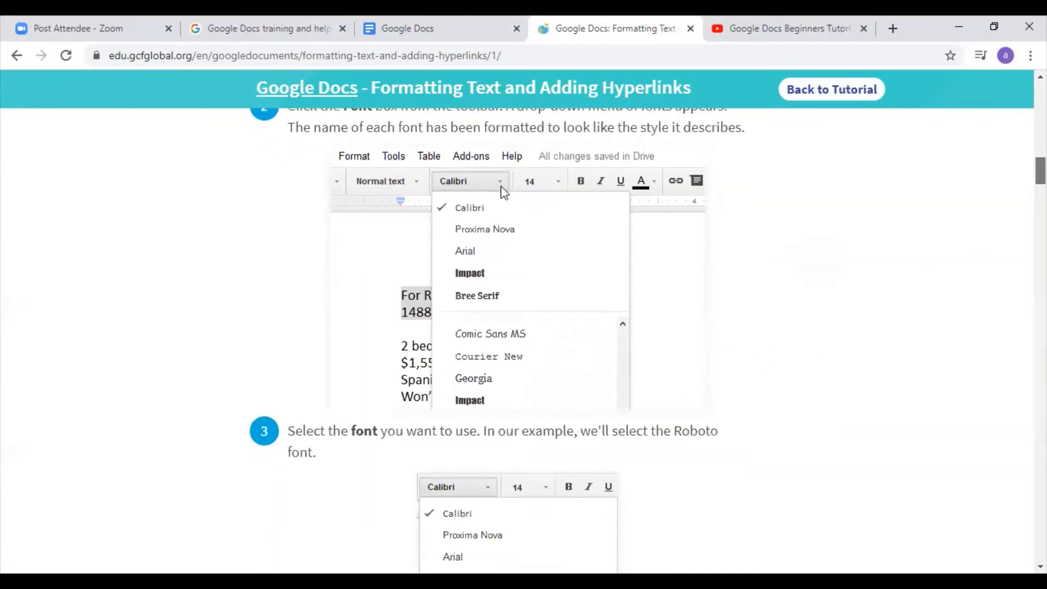
{"action": "scroll", "coordinate": [1040, 180], "scroll_direction": "down", "scroll_amount": 3}
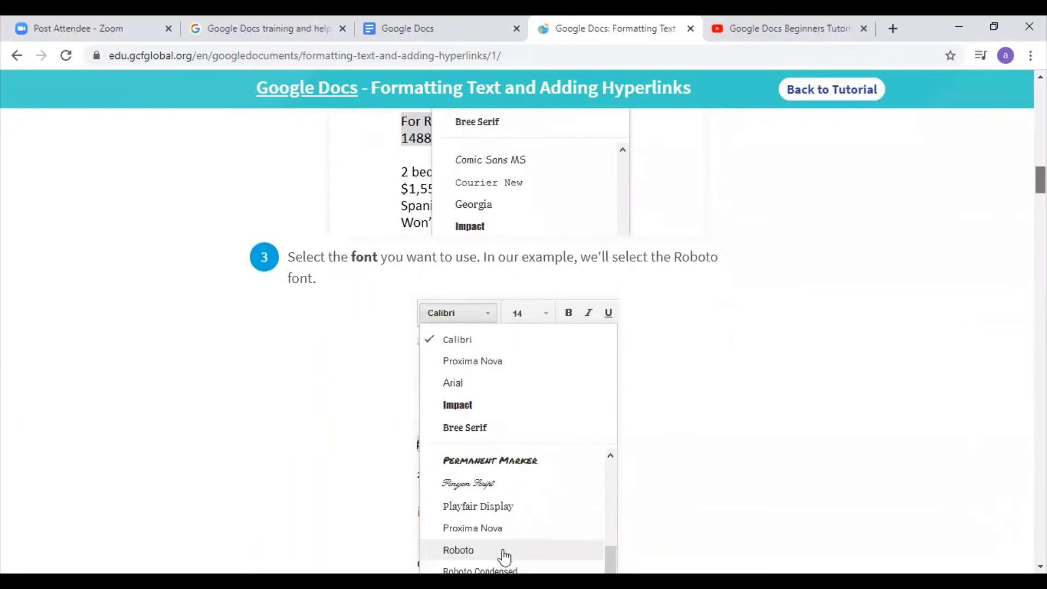
{"action": "scroll", "coordinate": [1040, 191], "scroll_direction": "down", "scroll_amount": 8}
{"action": "scroll", "coordinate": [1040, 202], "scroll_direction": "down", "scroll_amount": 7}
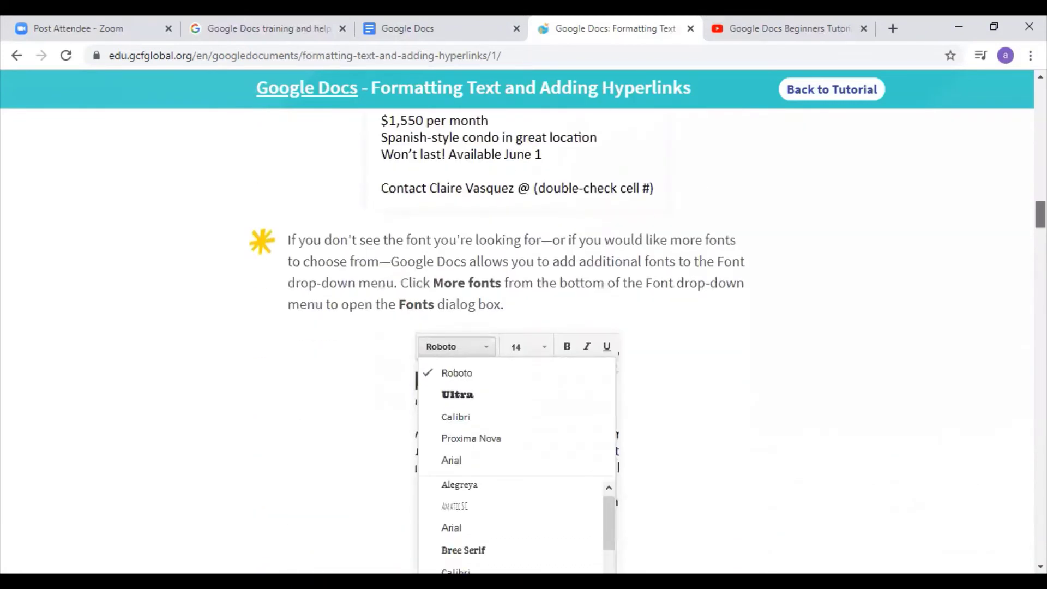
{"action": "scroll", "coordinate": [1040, 223], "scroll_direction": "down", "scroll_amount": 8}
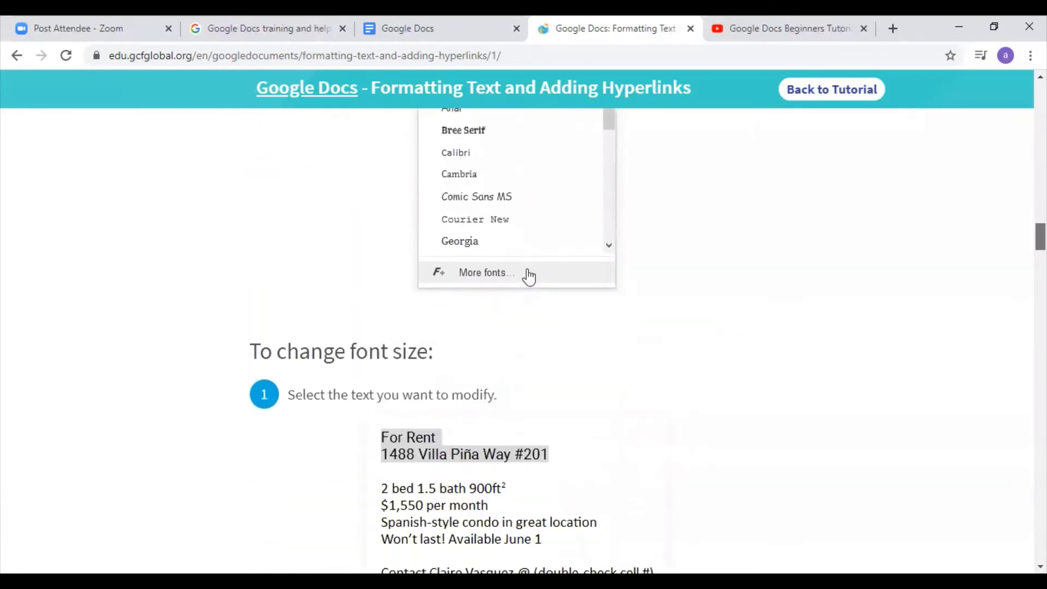
{"action": "scroll", "coordinate": [524, 338], "scroll_direction": "down", "scroll_amount": 13}
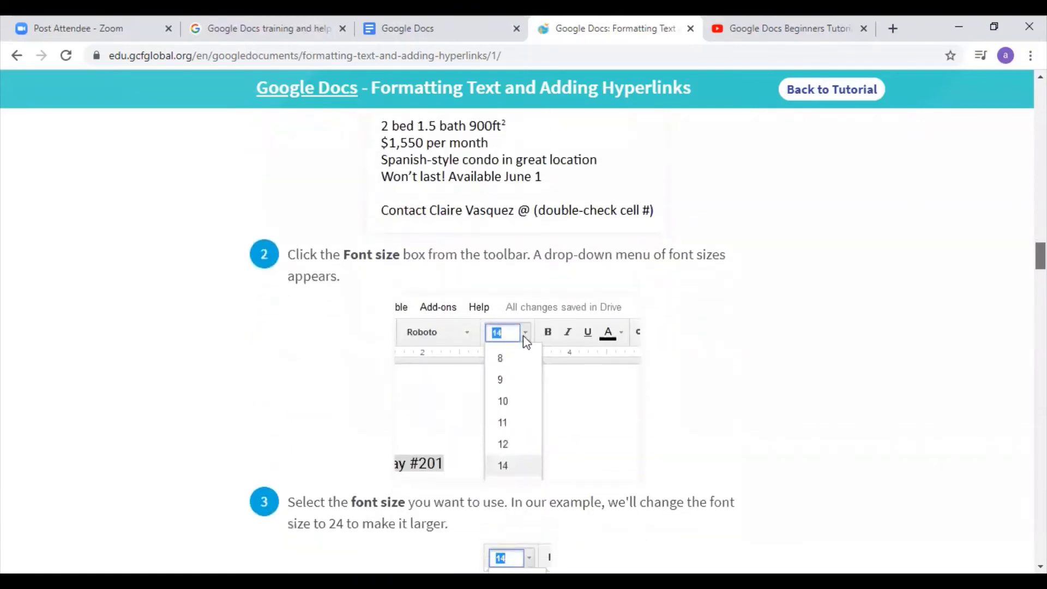
- Skim the lesson's remaining steps on font size, text color and text alignment, and return to the lesson's introduction
{"action": "scroll", "coordinate": [523, 338], "scroll_direction": "down", "scroll_amount": 9}
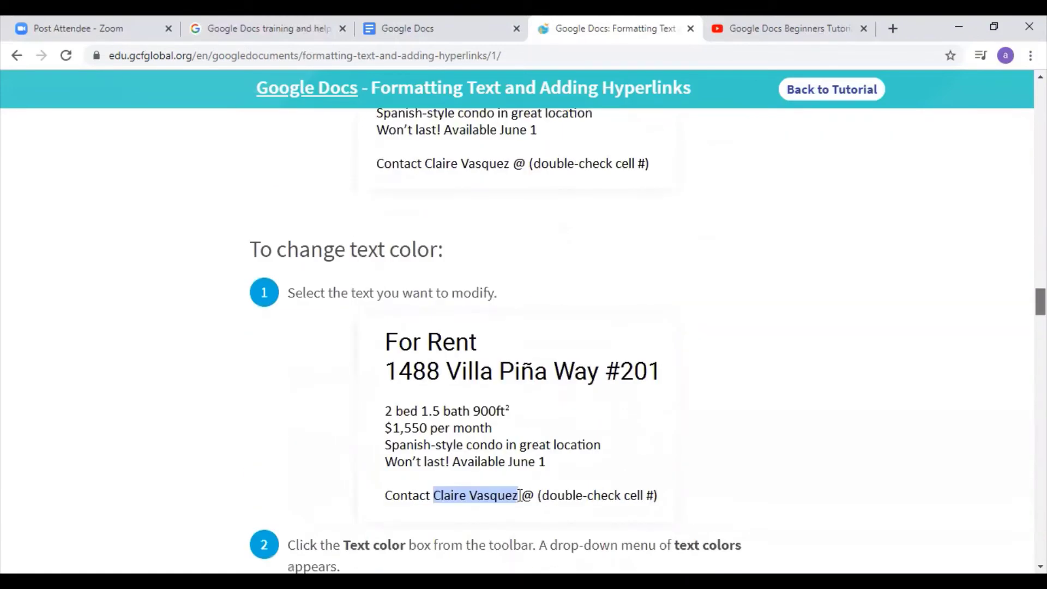
{"action": "scroll", "coordinate": [524, 338], "scroll_direction": "down", "scroll_amount": 5}
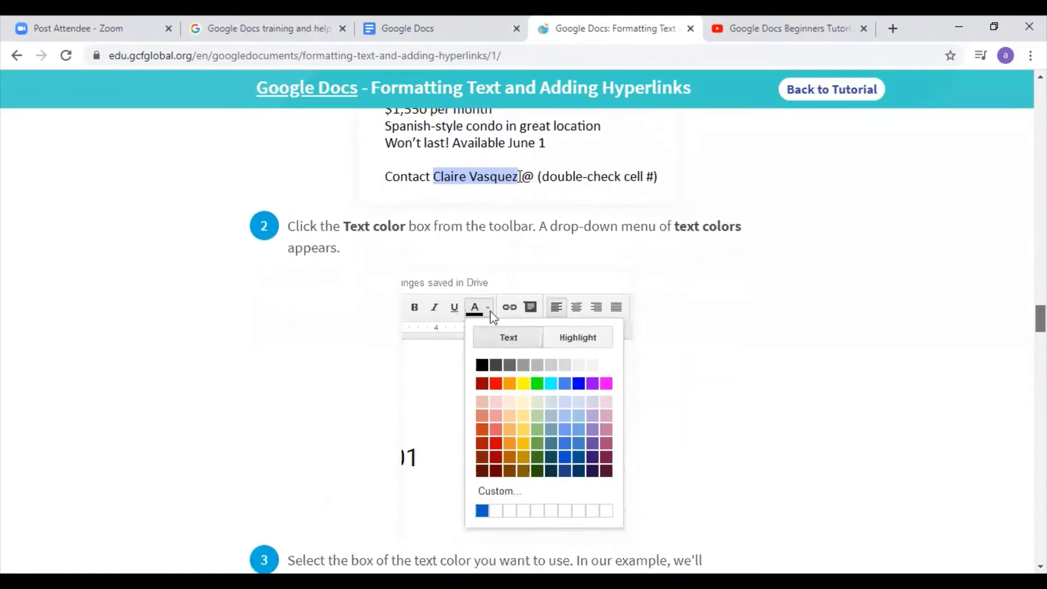
{"action": "scroll", "coordinate": [524, 338], "scroll_direction": "down", "scroll_amount": 7}
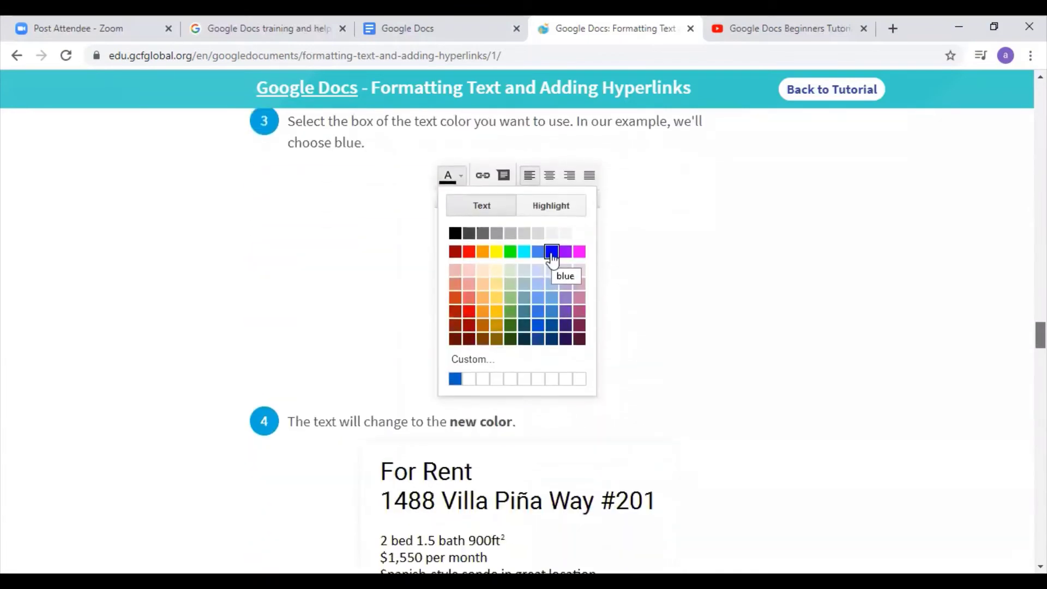
{"action": "scroll", "coordinate": [523, 339], "scroll_direction": "down", "scroll_amount": 20}
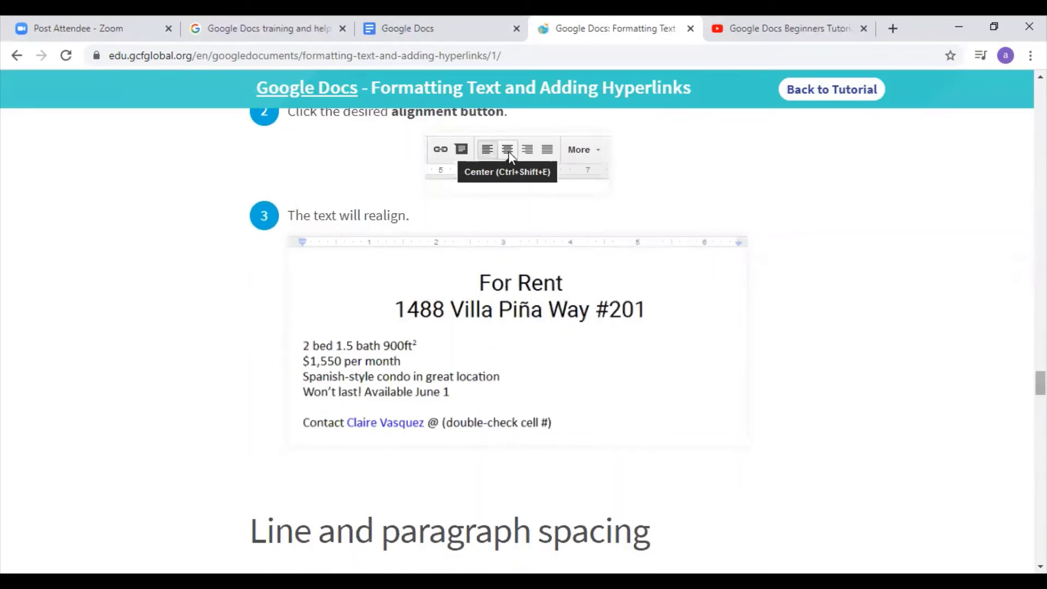
{"action": "scroll", "coordinate": [524, 327], "scroll_direction": "up", "scroll_amount": 20}
{"action": "scroll", "coordinate": [523, 327], "scroll_direction": "up", "scroll_amount": 15}
{"action": "scroll", "coordinate": [523, 327], "scroll_direction": "up", "scroll_amount": 8}
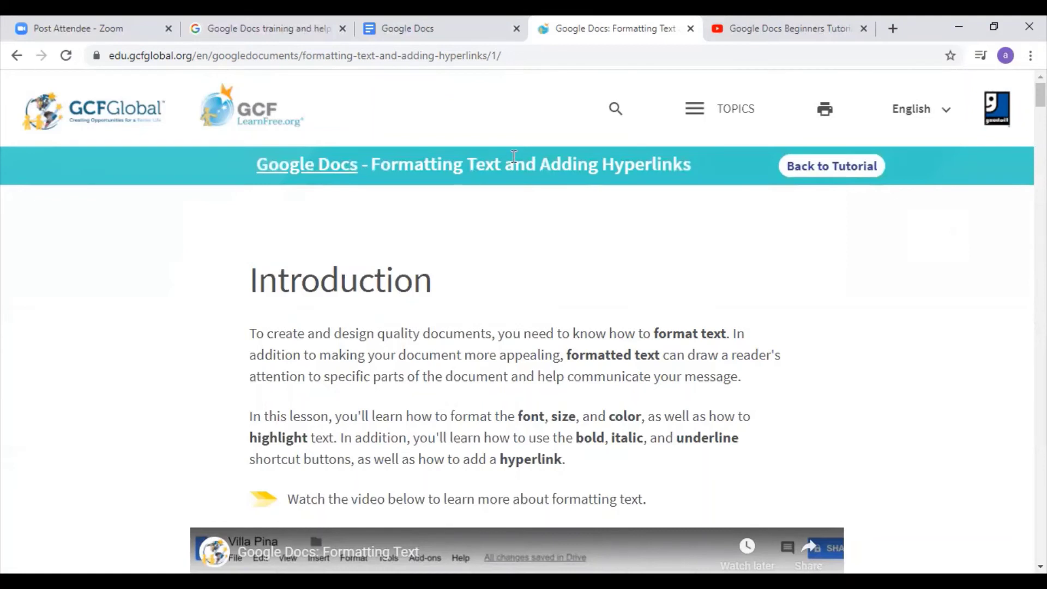
- Switch to the G Suite Learning Center's Google Docs training page, open Get started with Docs and read its overview
{"action": "left_click", "coordinate": [255, 31]}
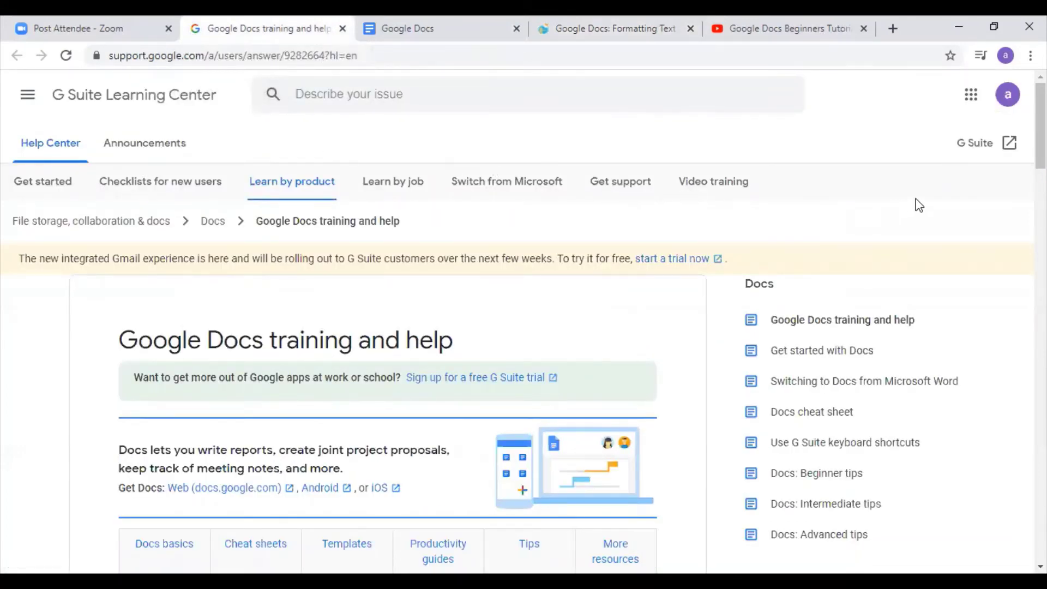
{"action": "scroll", "coordinate": [1040, 125], "scroll_direction": "down", "scroll_amount": 1}
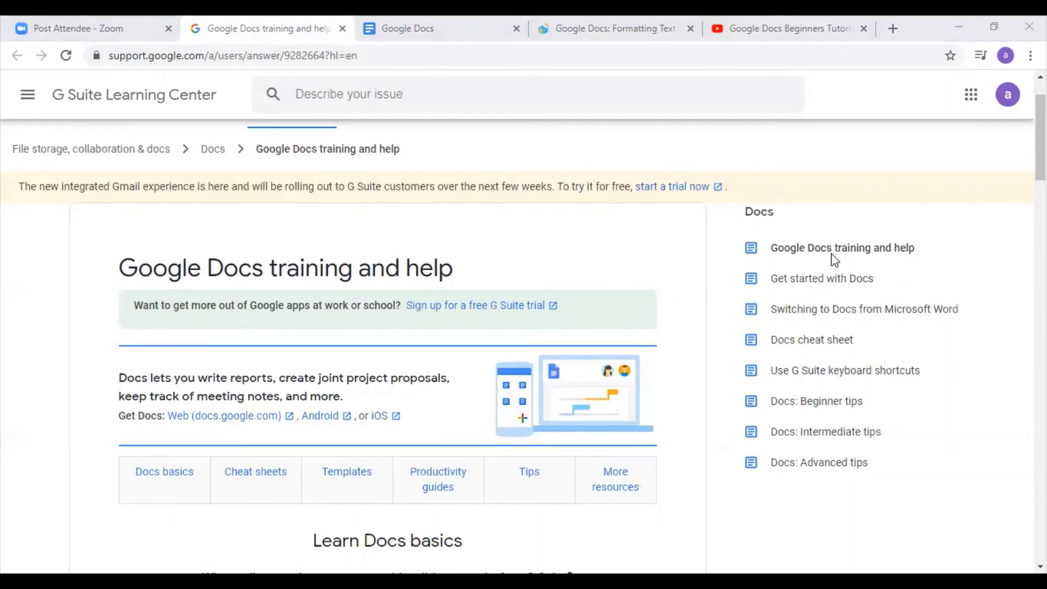
{"action": "left_click", "coordinate": [820, 279]}
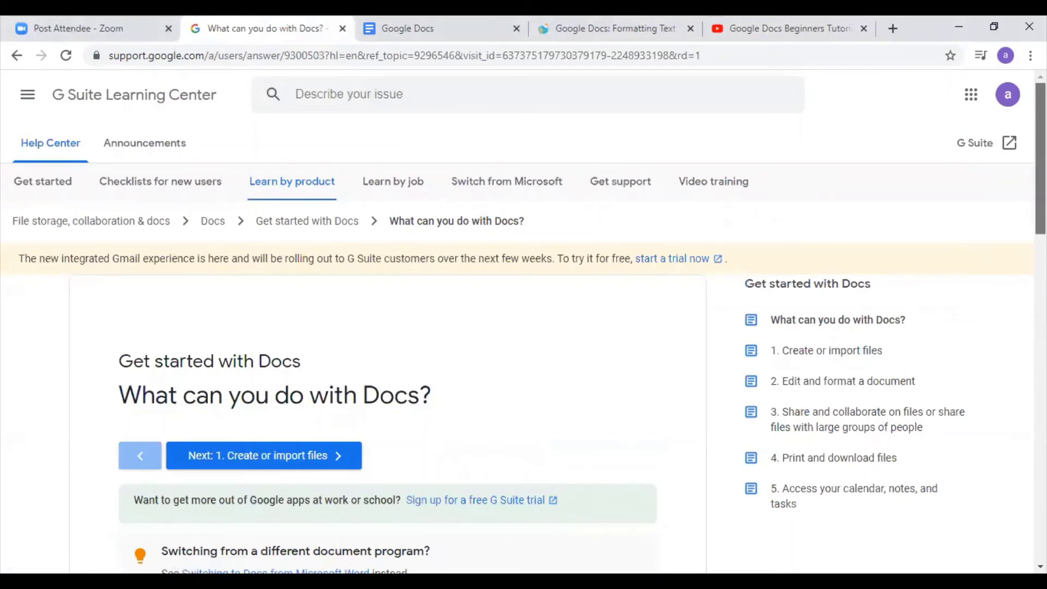
{"action": "scroll", "coordinate": [1039, 229], "scroll_direction": "down", "scroll_amount": 1}
{"action": "scroll", "coordinate": [1041, 256], "scroll_direction": "down", "scroll_amount": 5}
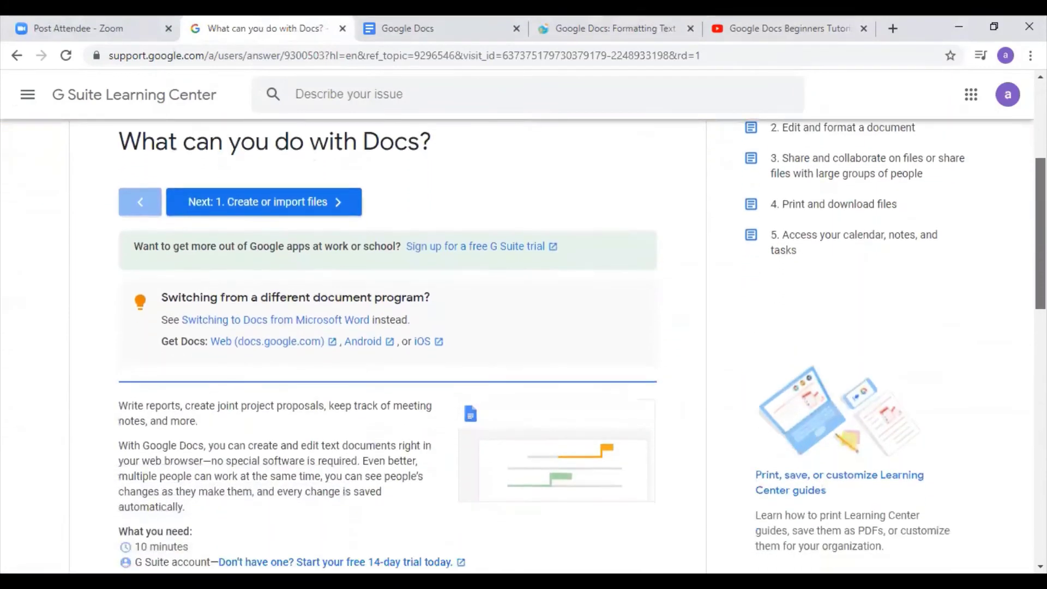
{"action": "scroll", "coordinate": [523, 327], "scroll_direction": "down", "scroll_amount": 1}
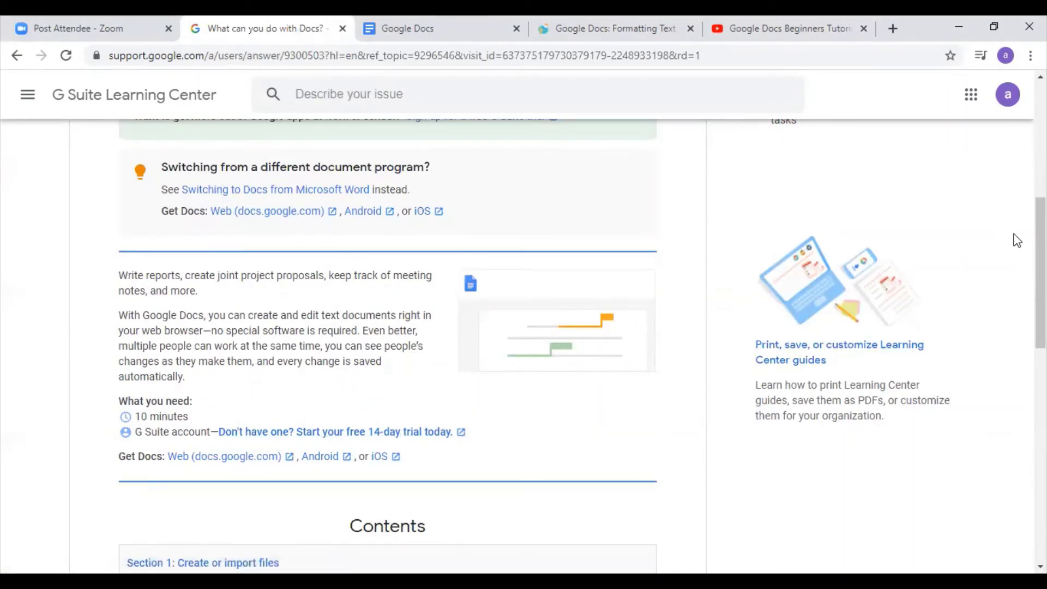
{"action": "left_click_drag", "start_coordinate": [1041, 273], "coordinate": [1041, 157]}
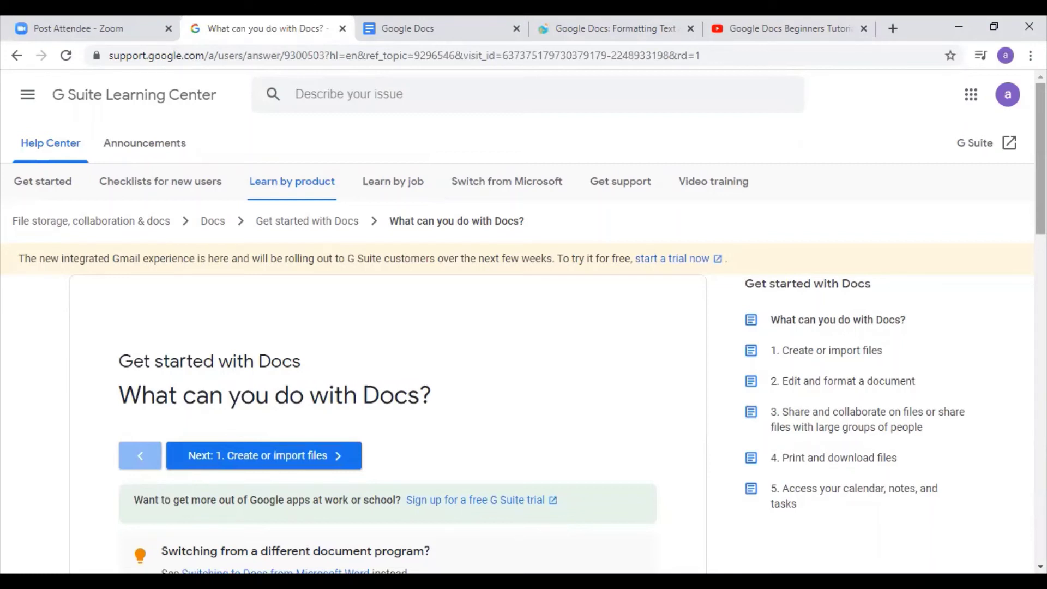
- Look over the Get started with Docs sections, view Edit and format a document, and return to the Google Docs training page
{"action": "scroll", "coordinate": [523, 327], "scroll_direction": "down", "scroll_amount": 2}
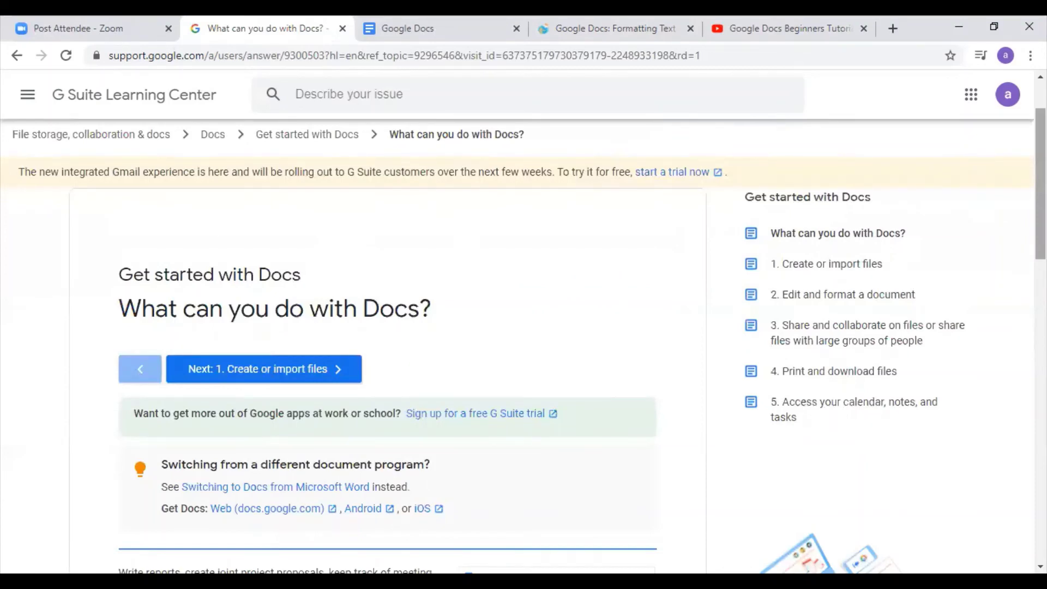
{"action": "scroll", "coordinate": [524, 349], "scroll_direction": "down", "scroll_amount": 2}
{"action": "scroll", "coordinate": [523, 349], "scroll_direction": "up", "scroll_amount": 3}
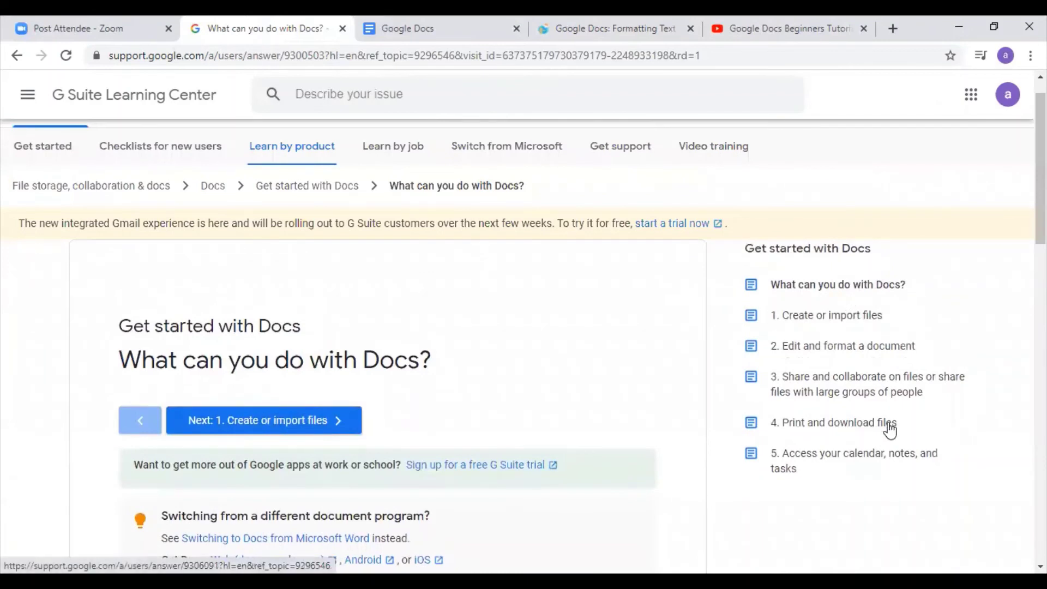
{"action": "left_click", "coordinate": [844, 347]}
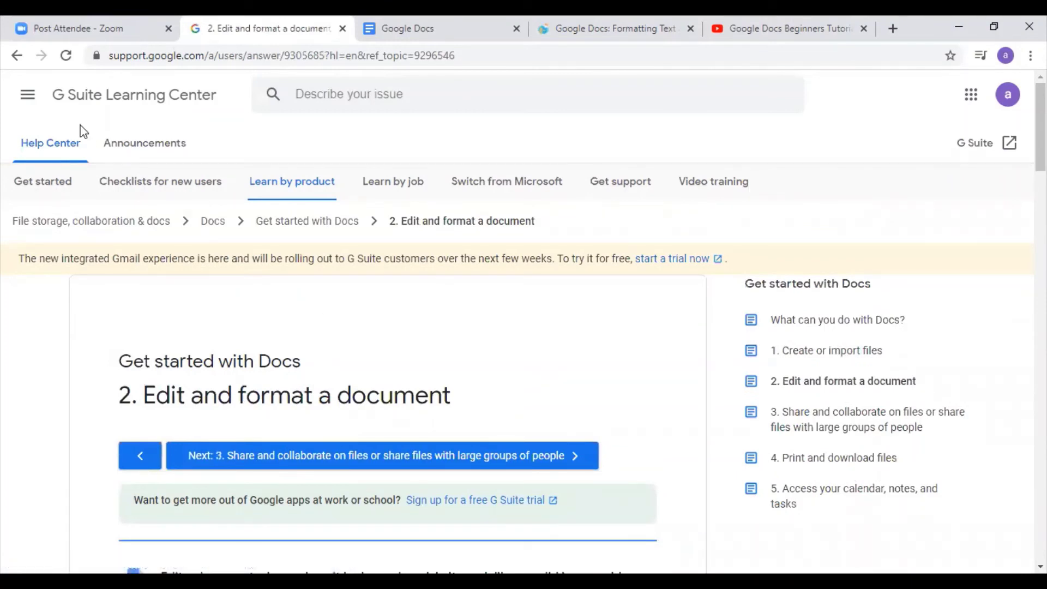
{"action": "left_click", "coordinate": [17, 57]}
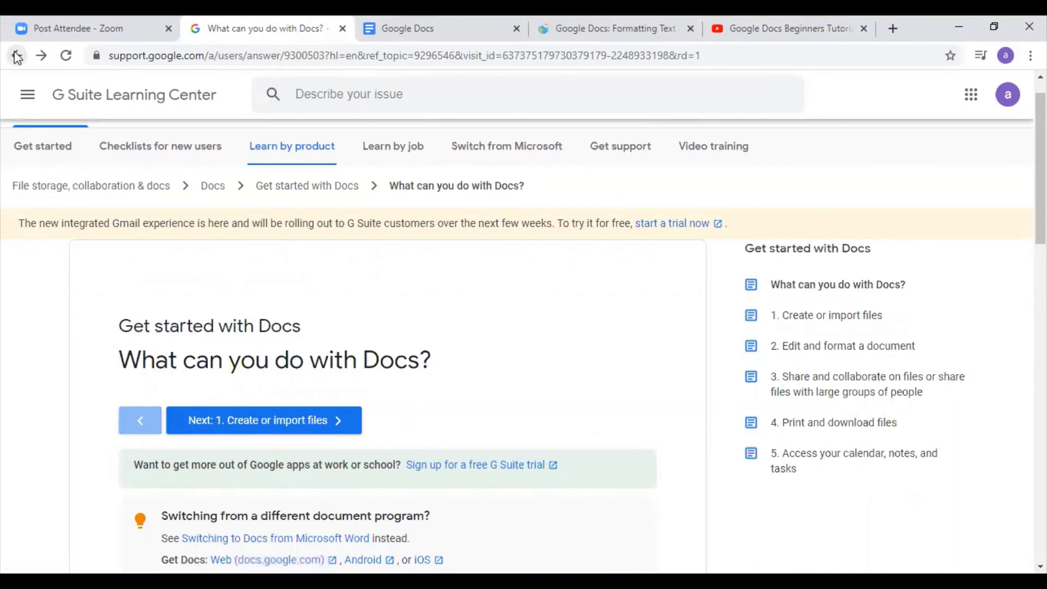
{"action": "left_click", "coordinate": [17, 57]}
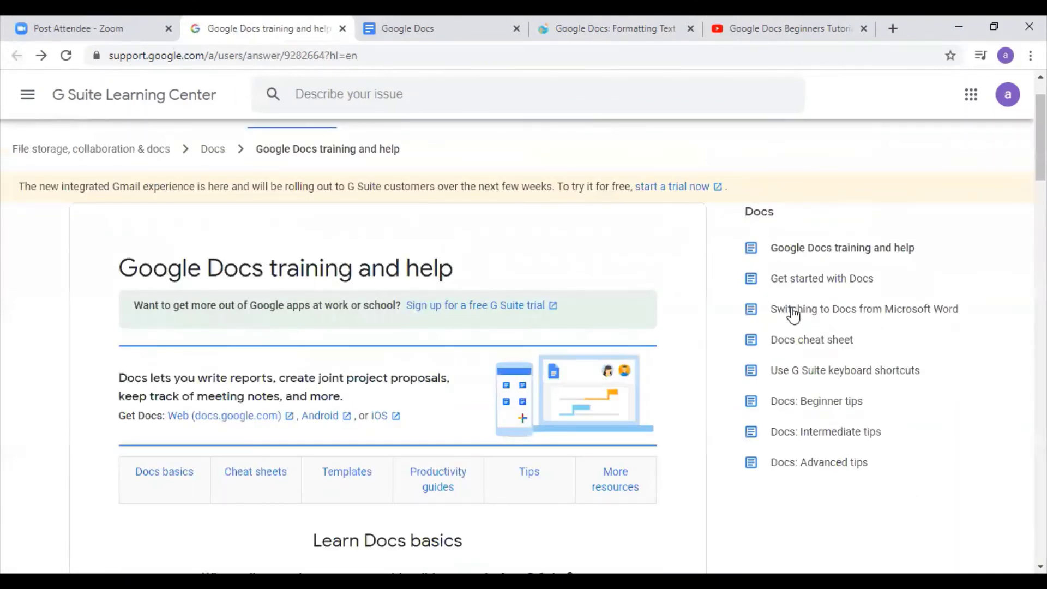
- Open the Docs cheat sheet and read its sections on text styles, document versions and copies, added features and sharing
{"action": "left_click", "coordinate": [814, 341]}
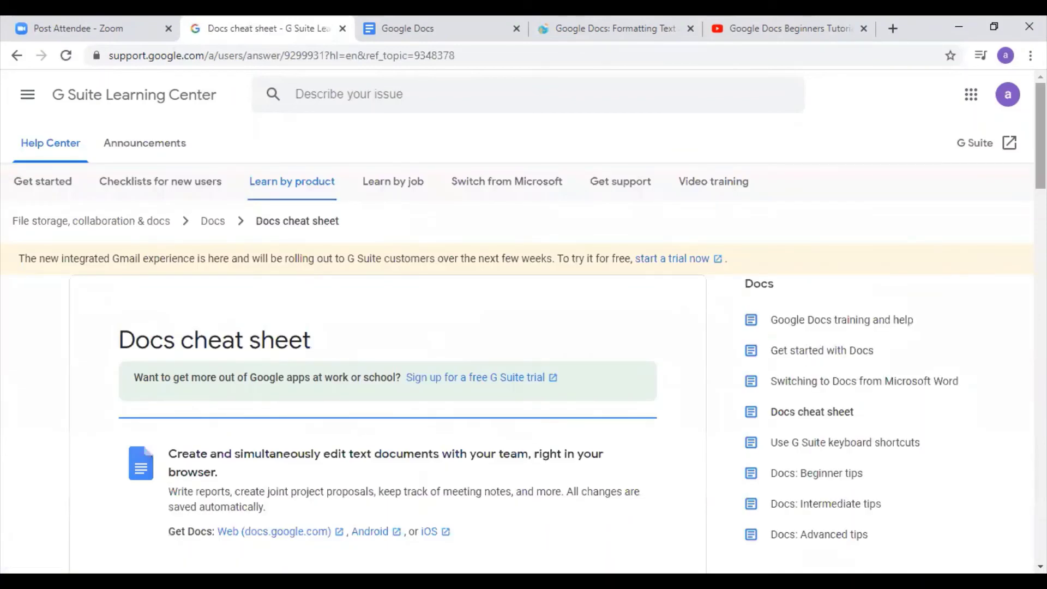
{"action": "scroll", "coordinate": [524, 339], "scroll_direction": "down", "scroll_amount": 5}
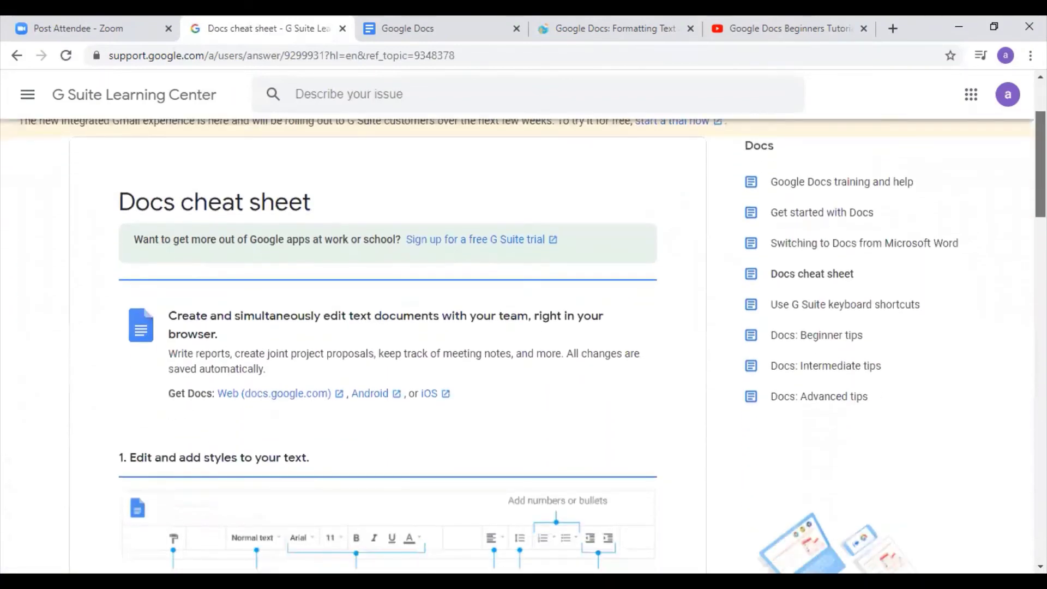
{"action": "scroll", "coordinate": [524, 338], "scroll_direction": "down", "scroll_amount": 3}
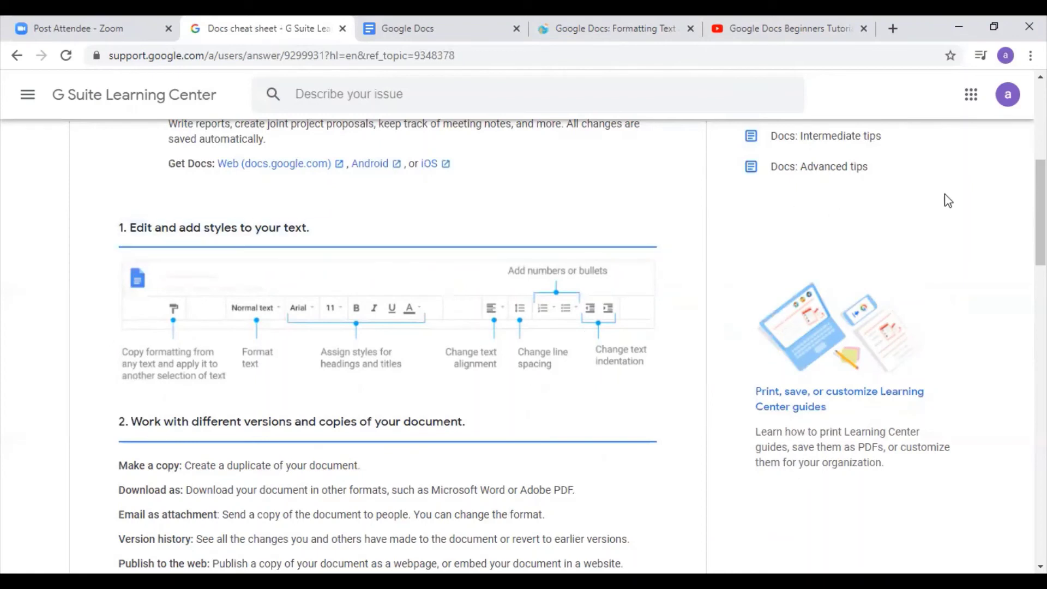
{"action": "left_click_drag", "start_coordinate": [1041, 211], "coordinate": [1040, 246]}
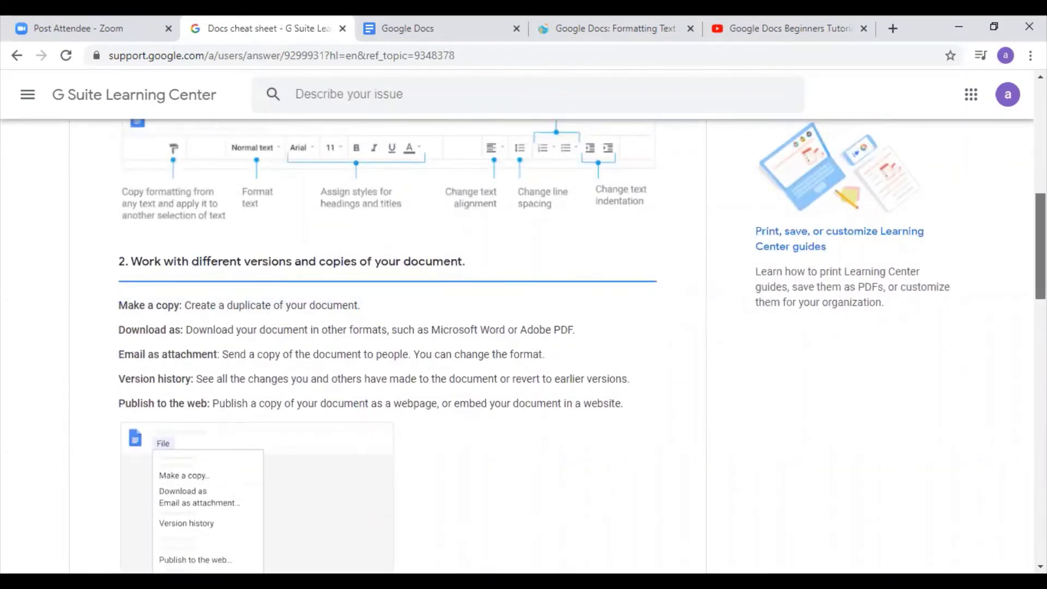
{"action": "scroll", "coordinate": [1040, 247], "scroll_direction": "down", "scroll_amount": 3}
{"action": "scroll", "coordinate": [583, 346], "scroll_direction": "down", "scroll_amount": 3}
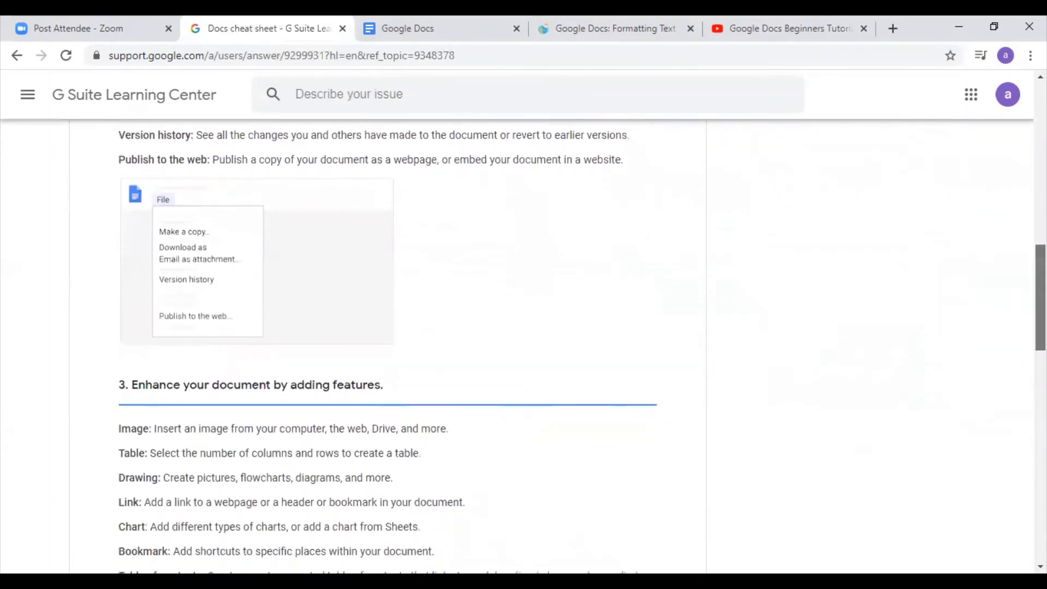
{"action": "scroll", "coordinate": [582, 346], "scroll_direction": "down", "scroll_amount": 1}
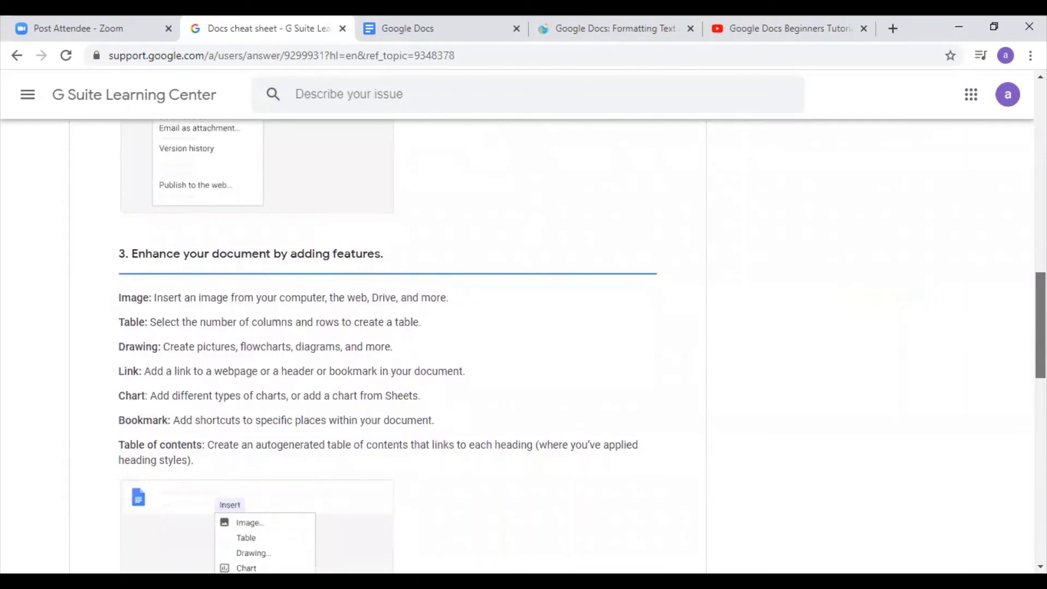
{"action": "scroll", "coordinate": [582, 345], "scroll_direction": "down", "scroll_amount": 9}
{"action": "scroll", "coordinate": [583, 346], "scroll_direction": "down", "scroll_amount": 5}
- Open the Docs: Beginner tips page and look through its list of tips
{"action": "scroll", "coordinate": [582, 346], "scroll_direction": "up", "scroll_amount": 20}
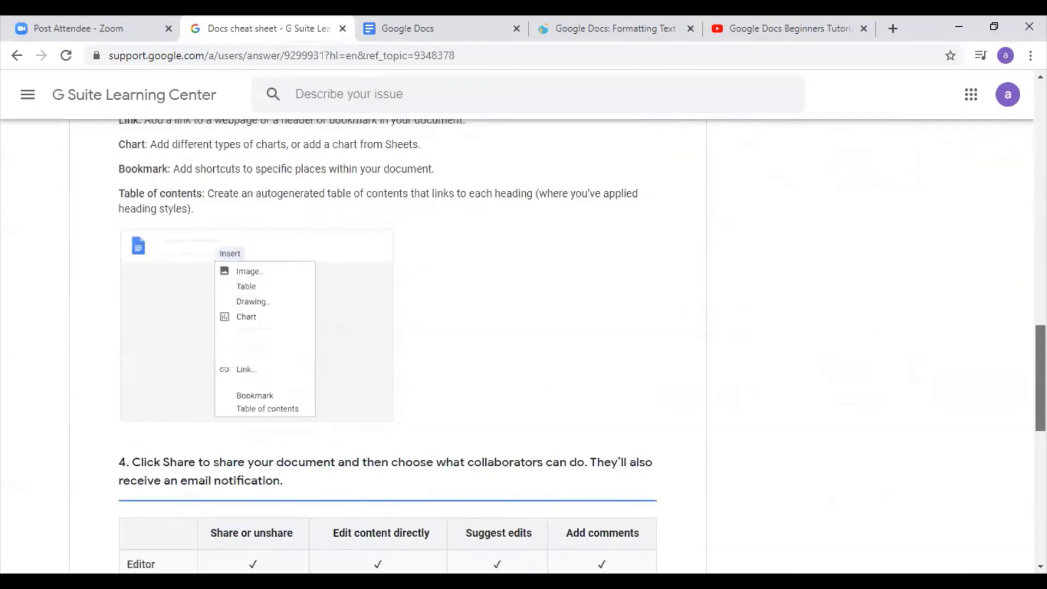
{"action": "scroll", "coordinate": [583, 345], "scroll_direction": "up", "scroll_amount": 3}
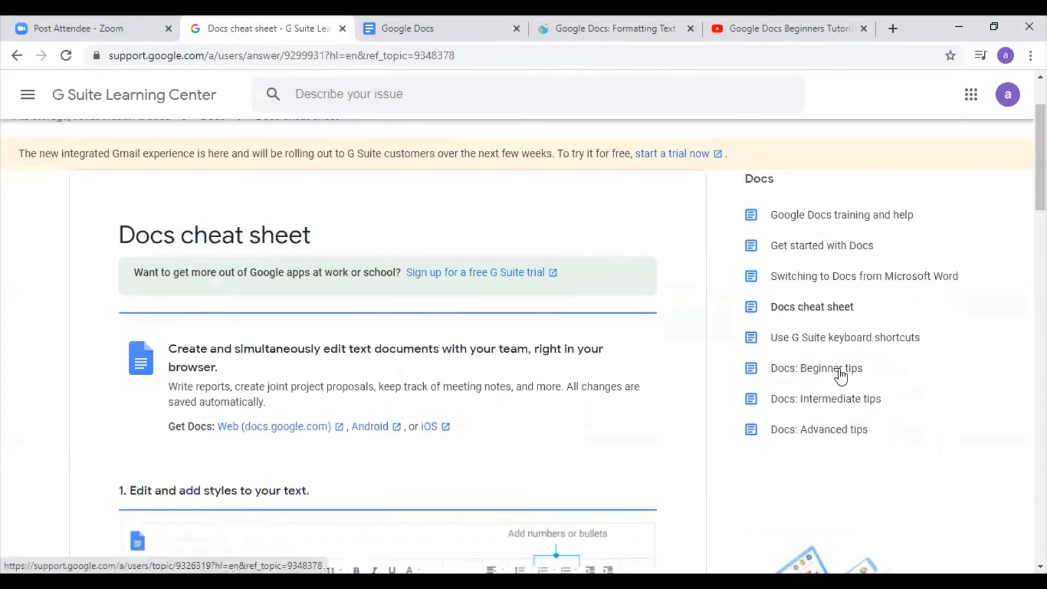
{"action": "left_click", "coordinate": [838, 371]}
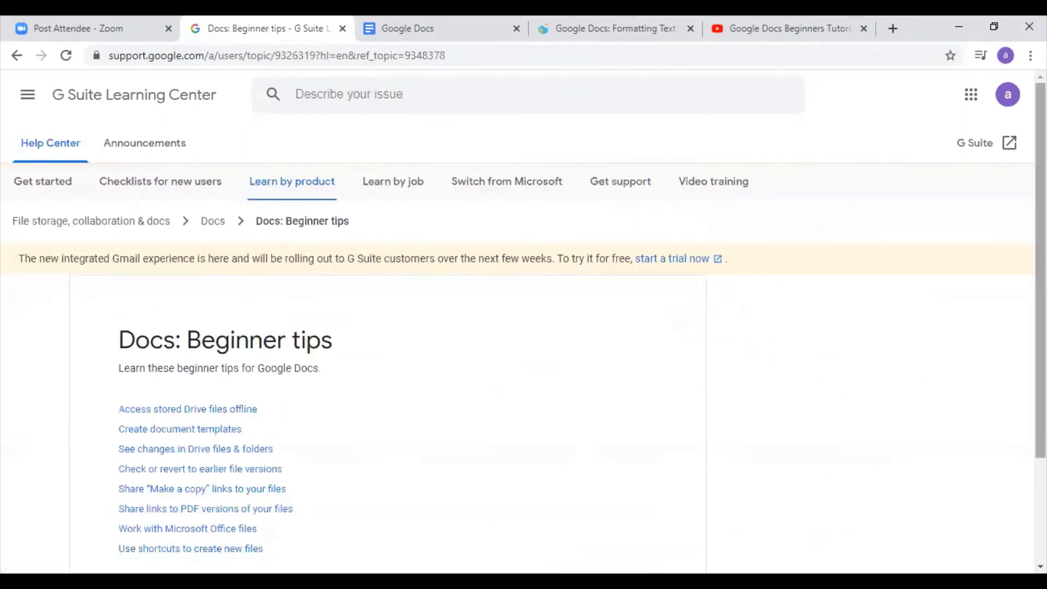
{"action": "scroll", "coordinate": [524, 316], "scroll_direction": "down", "scroll_amount": 2}
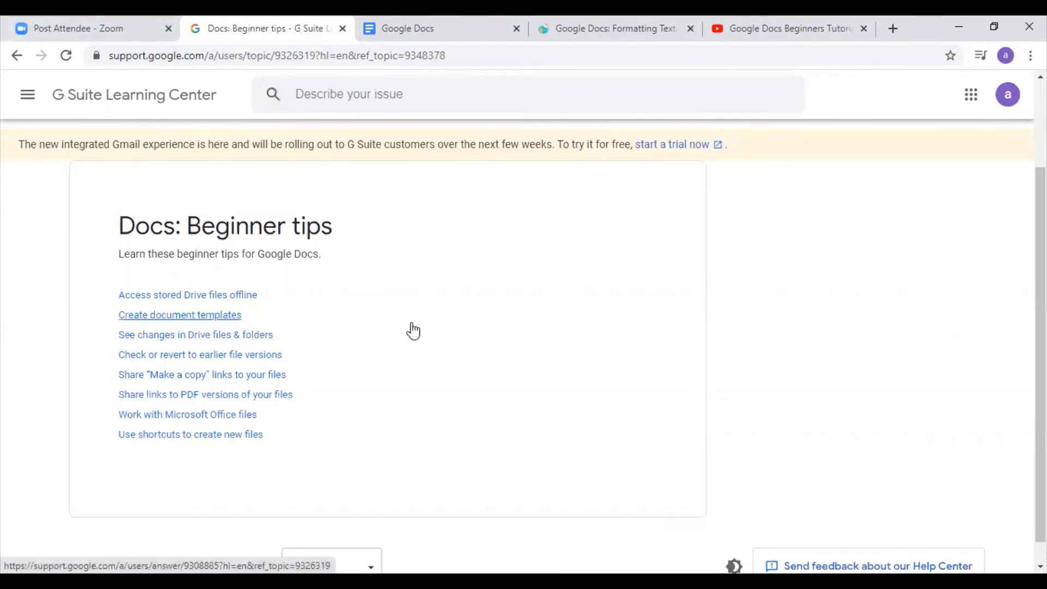
- Reload the Google Docs Beginners Tutorial 2020 on YouTube, play and pause it past the ads, and look over its description and suggested videos
{"action": "left_click", "coordinate": [602, 30]}
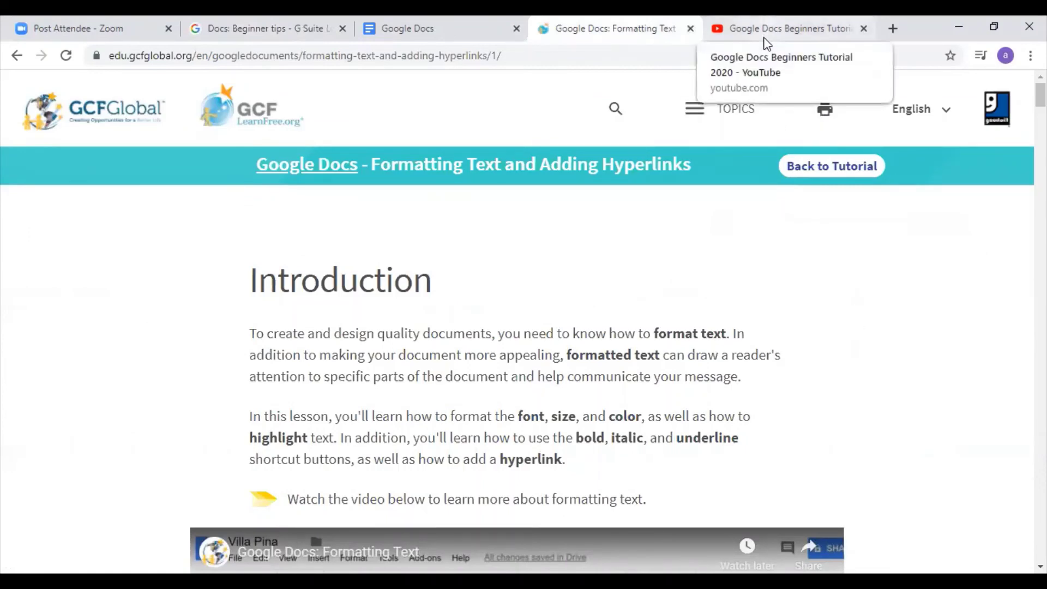
{"action": "left_click", "coordinate": [767, 34]}
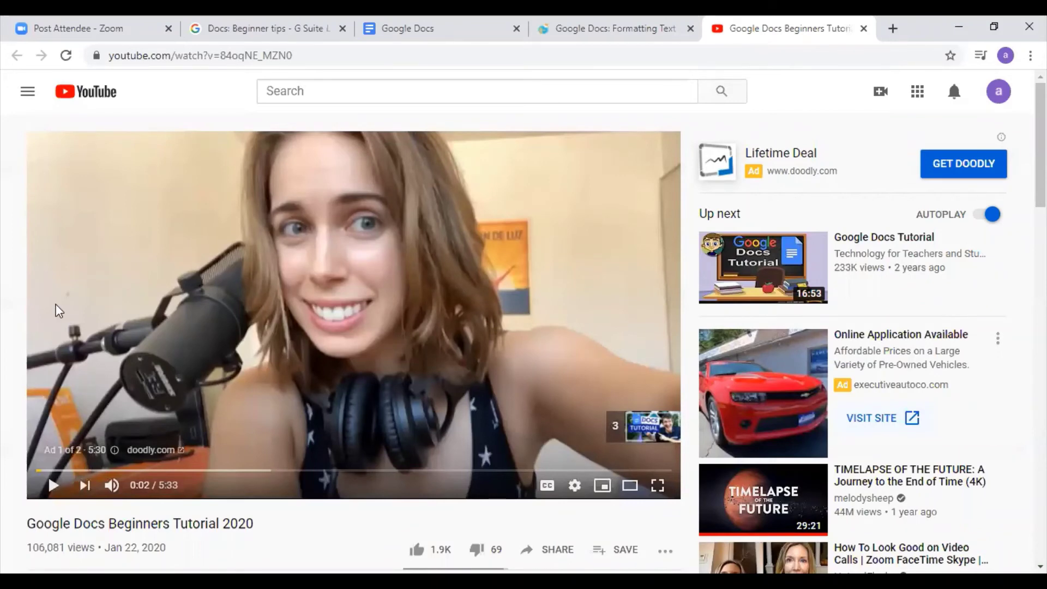
{"action": "left_click", "coordinate": [65, 55]}
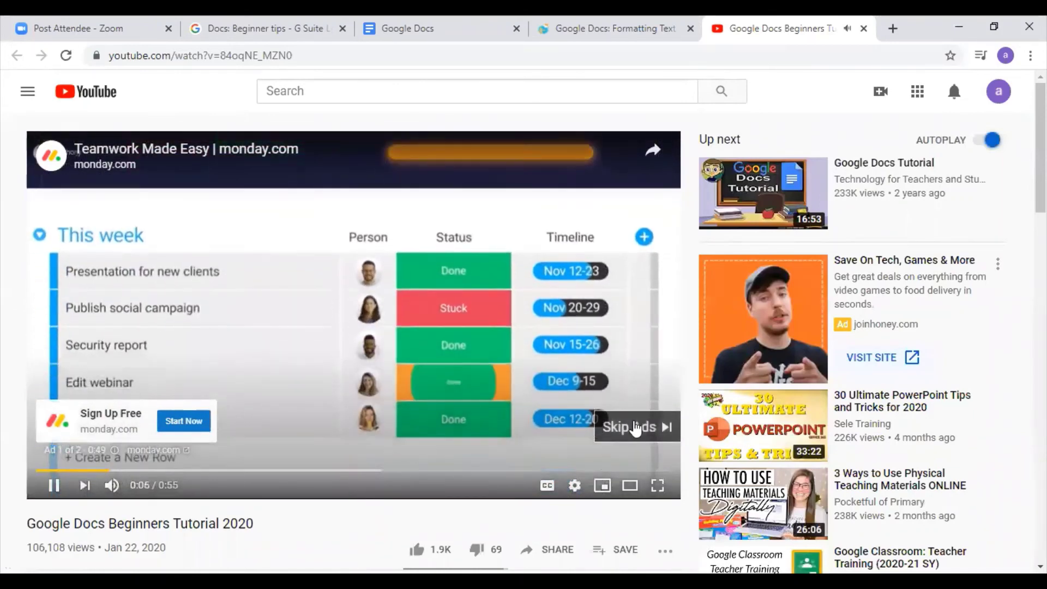
{"action": "left_click", "coordinate": [632, 427]}
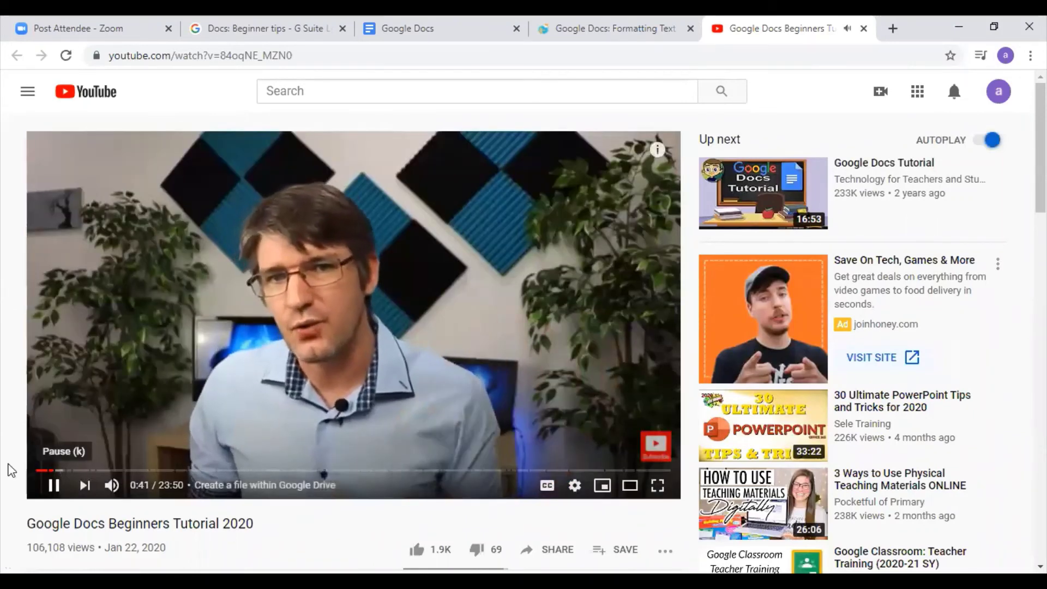
{"action": "left_click", "coordinate": [54, 485]}
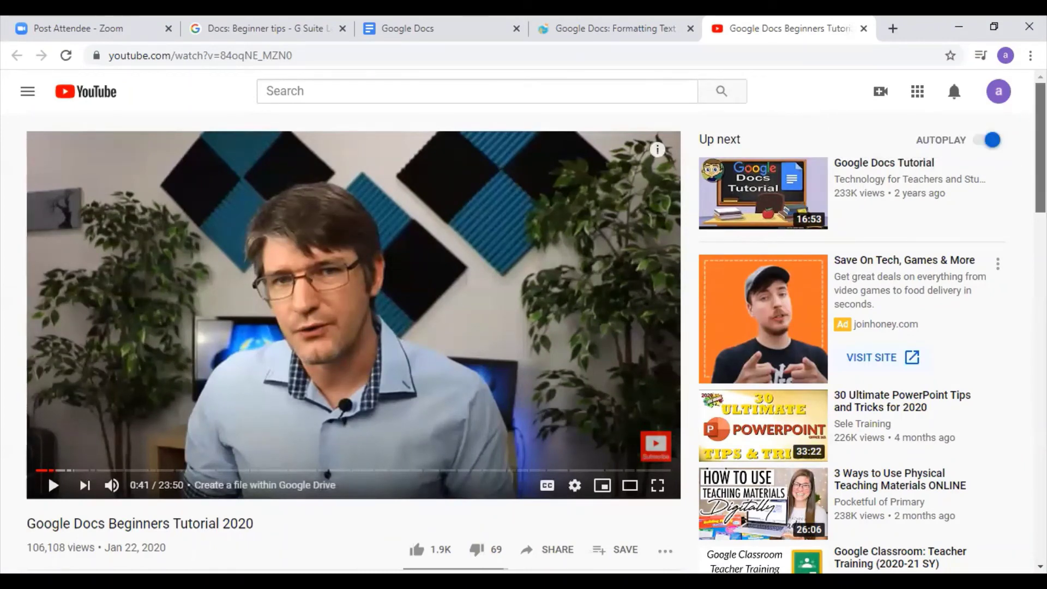
{"action": "scroll", "coordinate": [232, 322], "scroll_direction": "down", "scroll_amount": 3}
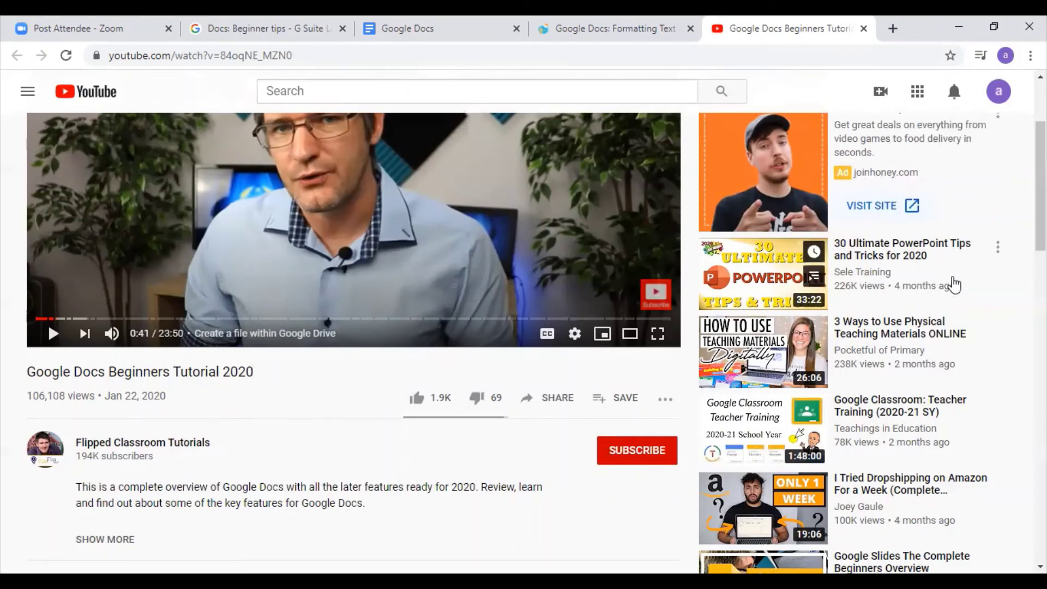
{"action": "scroll", "coordinate": [524, 342], "scroll_direction": "up", "scroll_amount": 3}
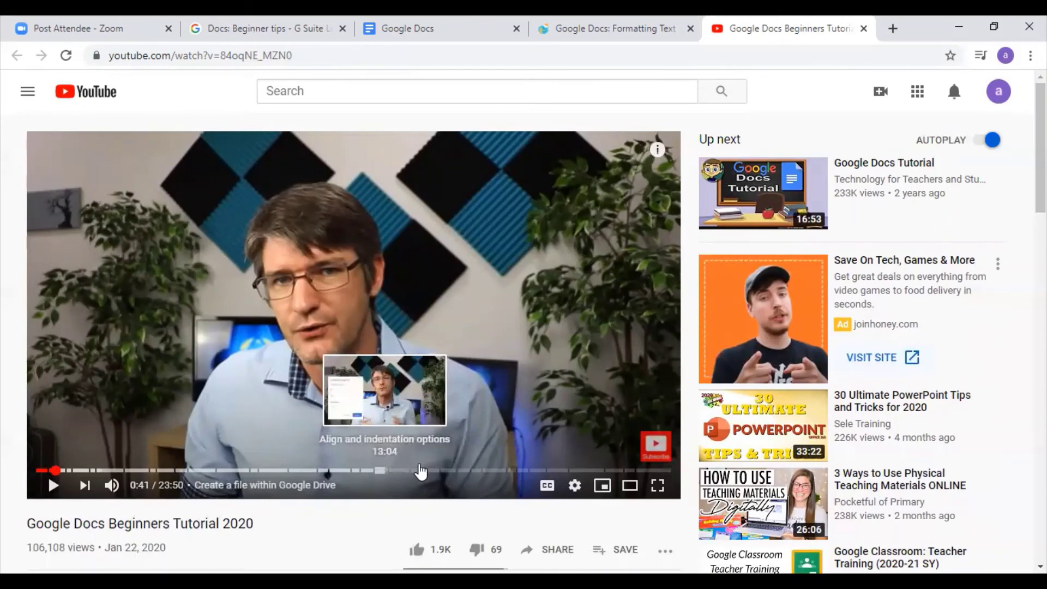
- Return to the GCFGlobal Formatting Text and Adding Hyperlinks lesson and bring up its Google Docs: Formatting Text video
{"action": "left_click", "coordinate": [583, 34]}
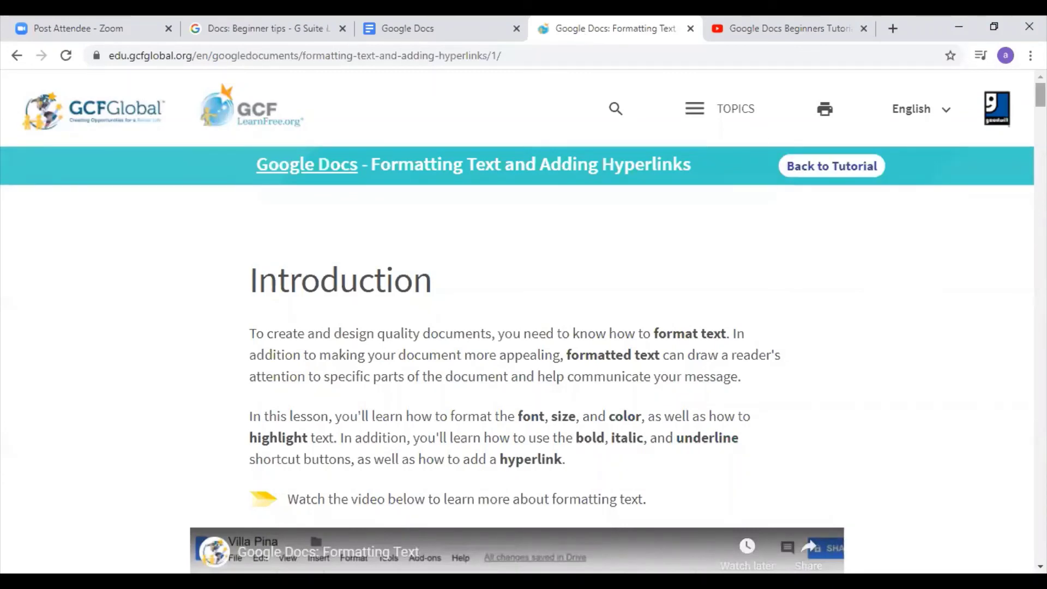
{"action": "scroll", "coordinate": [382, 327], "scroll_direction": "down", "scroll_amount": 10}
{"action": "scroll", "coordinate": [236, 420], "scroll_direction": "up", "scroll_amount": 7}
{"action": "scroll", "coordinate": [240, 308], "scroll_direction": "down", "scroll_amount": 3}
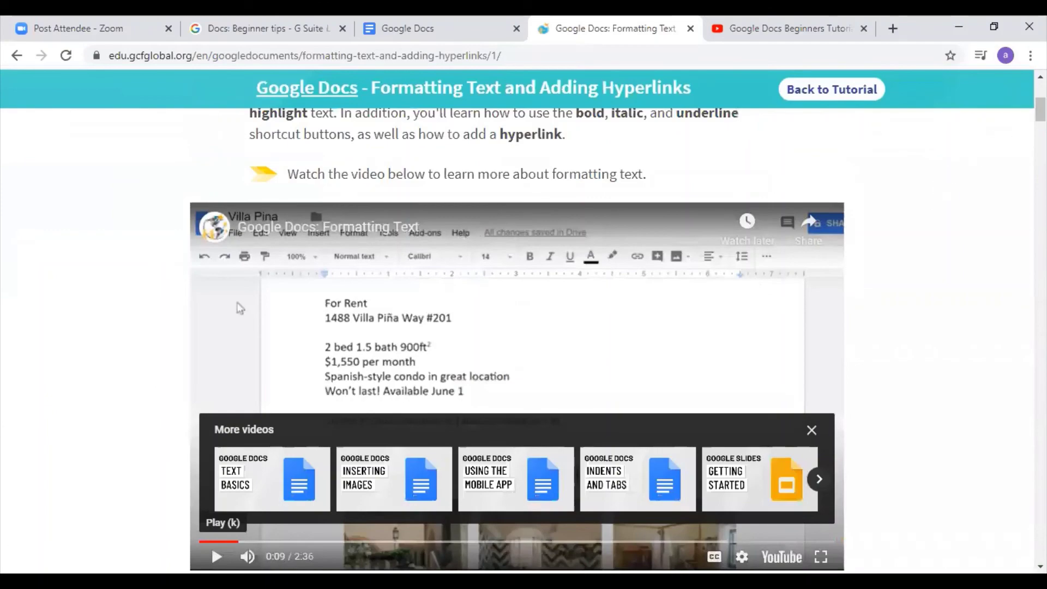
- Look through the Formatting Text and Adding Hyperlinks lesson's instructions on choosing fonts, setting line spacing and inserting links
{"action": "scroll", "coordinate": [240, 308], "scroll_direction": "down", "scroll_amount": 15}
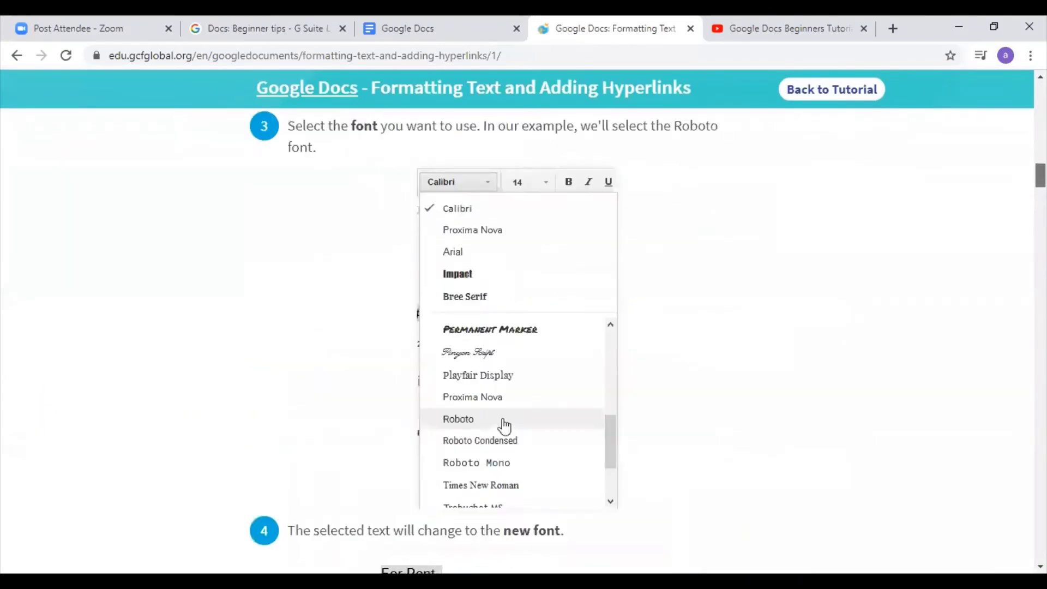
{"action": "scroll", "coordinate": [523, 338], "scroll_direction": "down", "scroll_amount": 20}
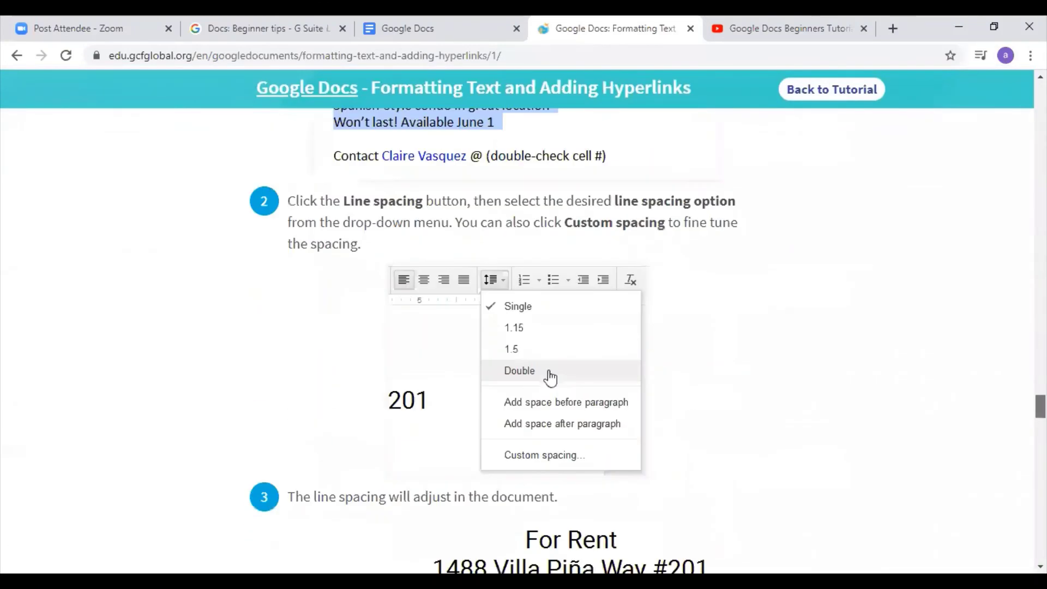
{"action": "scroll", "coordinate": [524, 339], "scroll_direction": "down", "scroll_amount": 20}
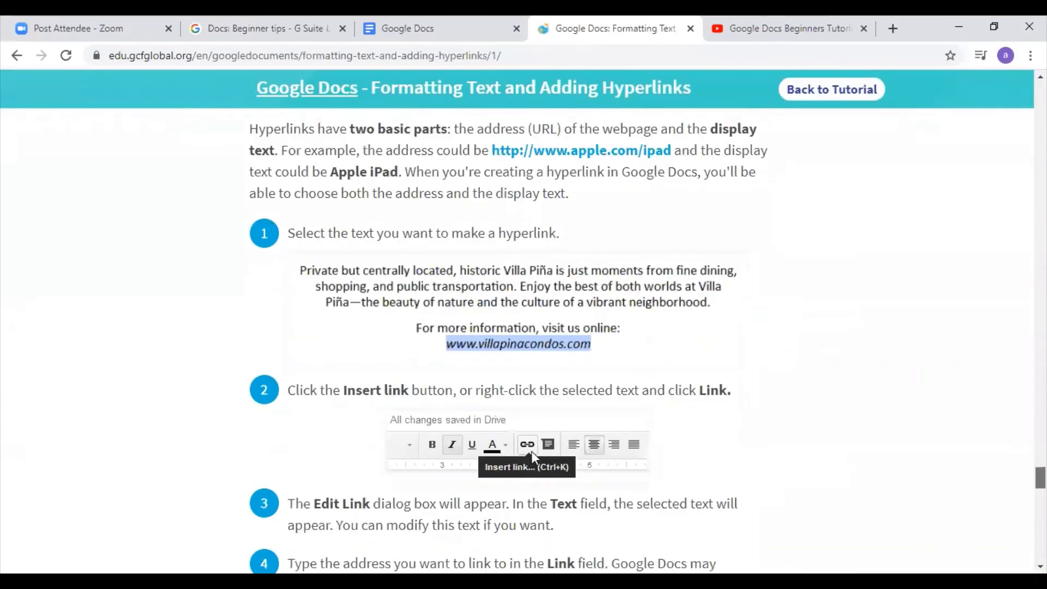
{"action": "scroll", "coordinate": [1000, 284], "scroll_direction": "up", "scroll_amount": 20}
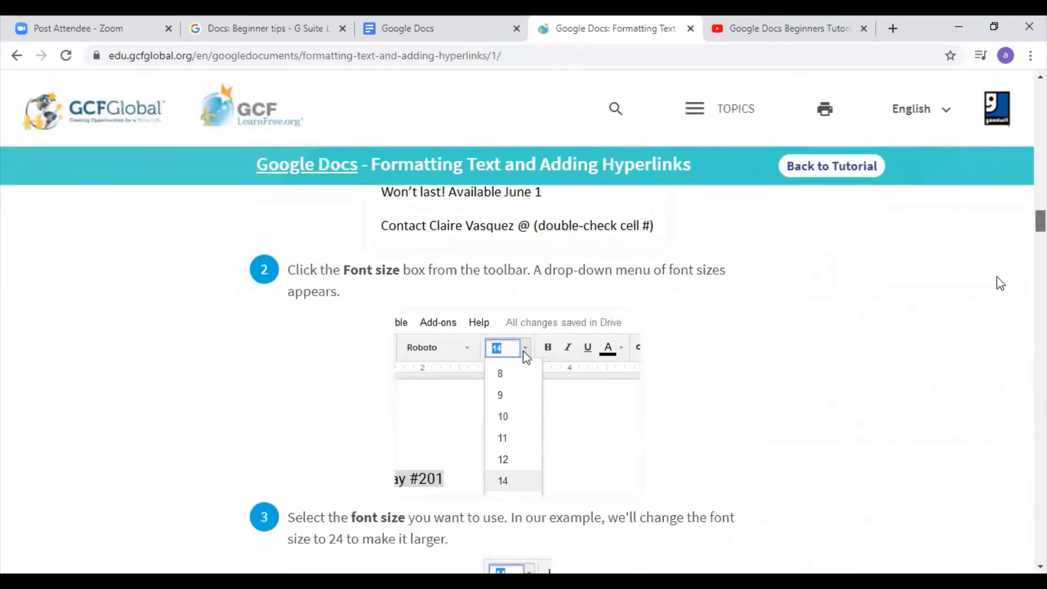
- Go back to the main GCFGlobal Google Docs tutorial page and look over its numbered list of lessons
{"action": "left_click", "coordinate": [840, 179]}
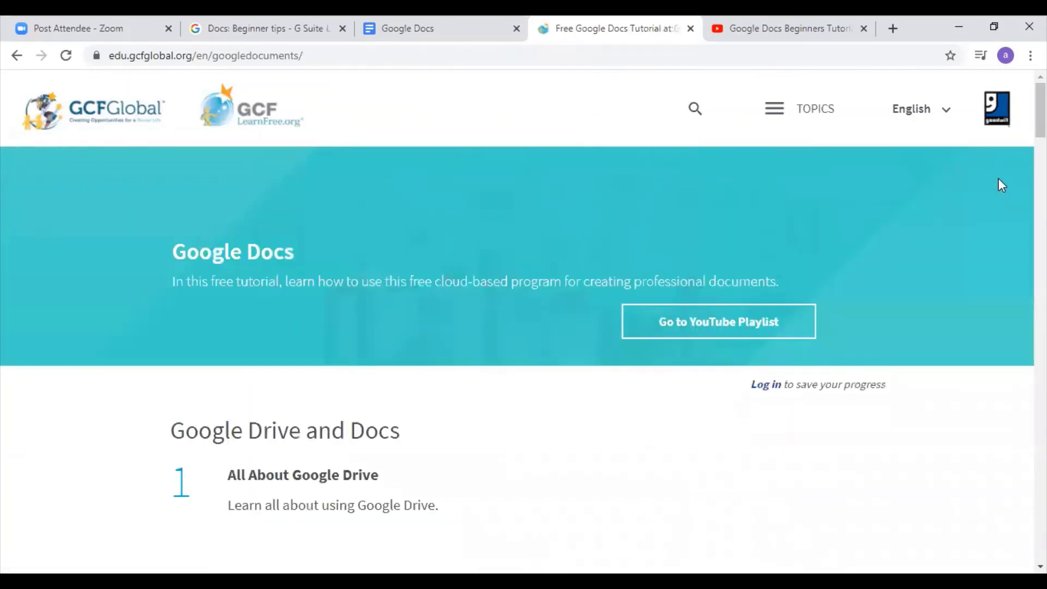
{"action": "scroll", "coordinate": [1041, 109], "scroll_direction": "down", "scroll_amount": 4}
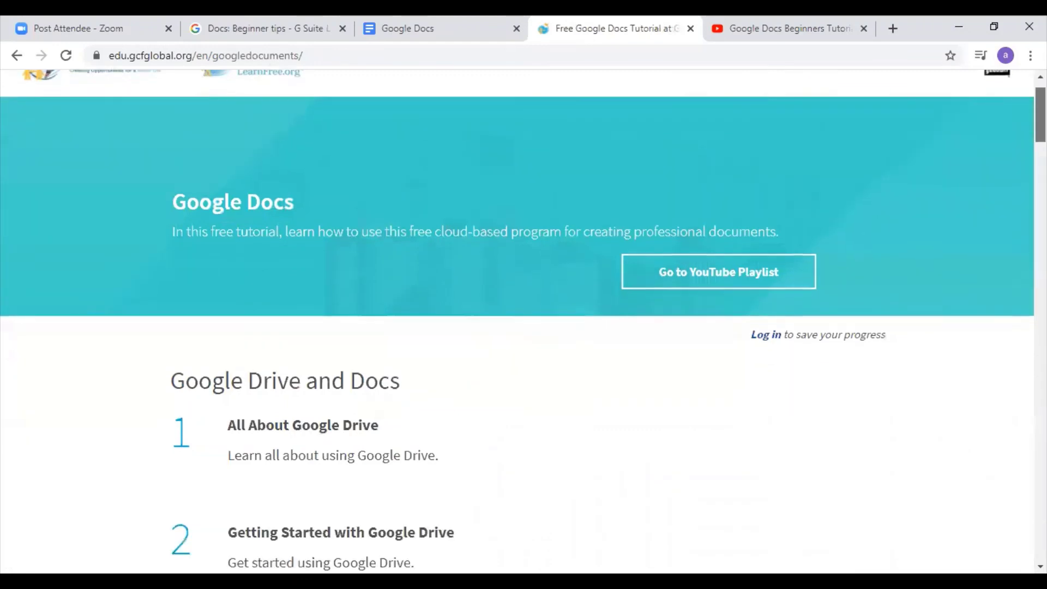
{"action": "scroll", "coordinate": [1040, 142], "scroll_direction": "down", "scroll_amount": 3}
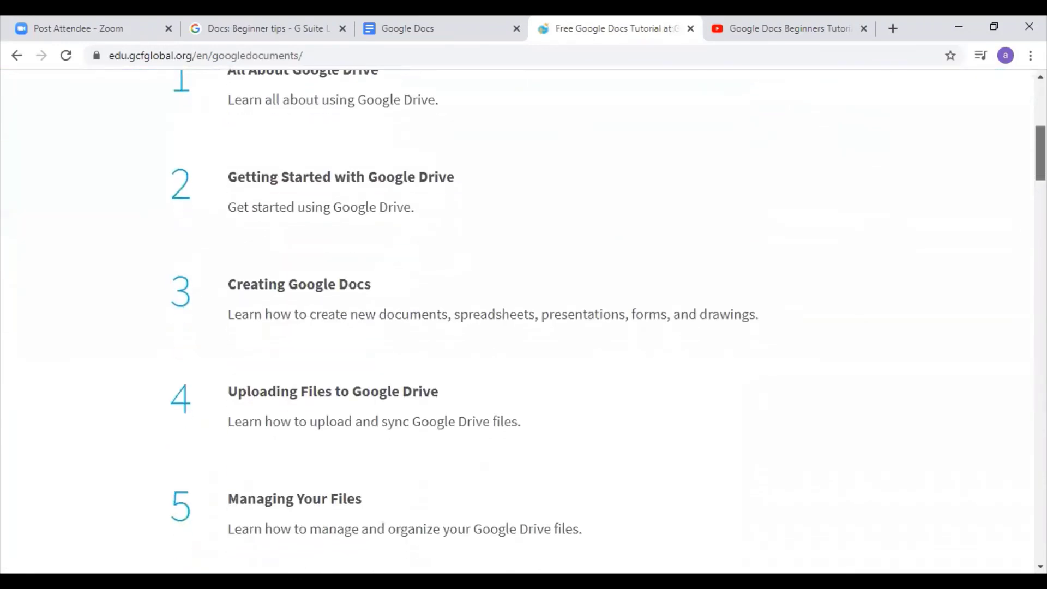
{"action": "scroll", "coordinate": [1041, 153], "scroll_direction": "down", "scroll_amount": 3}
{"action": "scroll", "coordinate": [1040, 164], "scroll_direction": "down", "scroll_amount": 1}
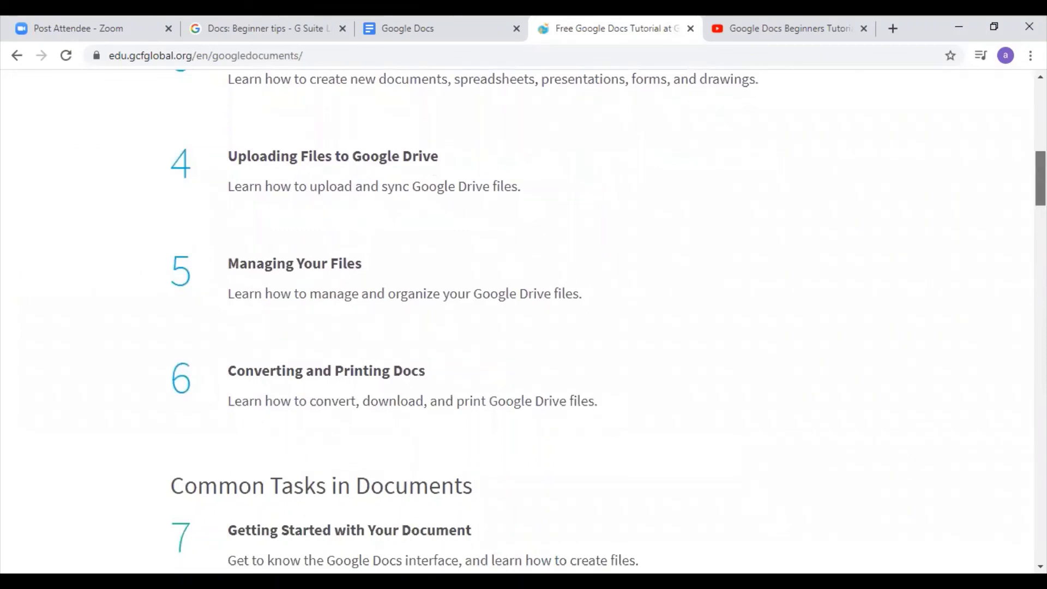
{"action": "scroll", "coordinate": [1040, 180], "scroll_direction": "up", "scroll_amount": 8}
{"action": "scroll", "coordinate": [524, 322], "scroll_direction": "up", "scroll_amount": 3}
{"action": "scroll", "coordinate": [524, 322], "scroll_direction": "down", "scroll_amount": 3}
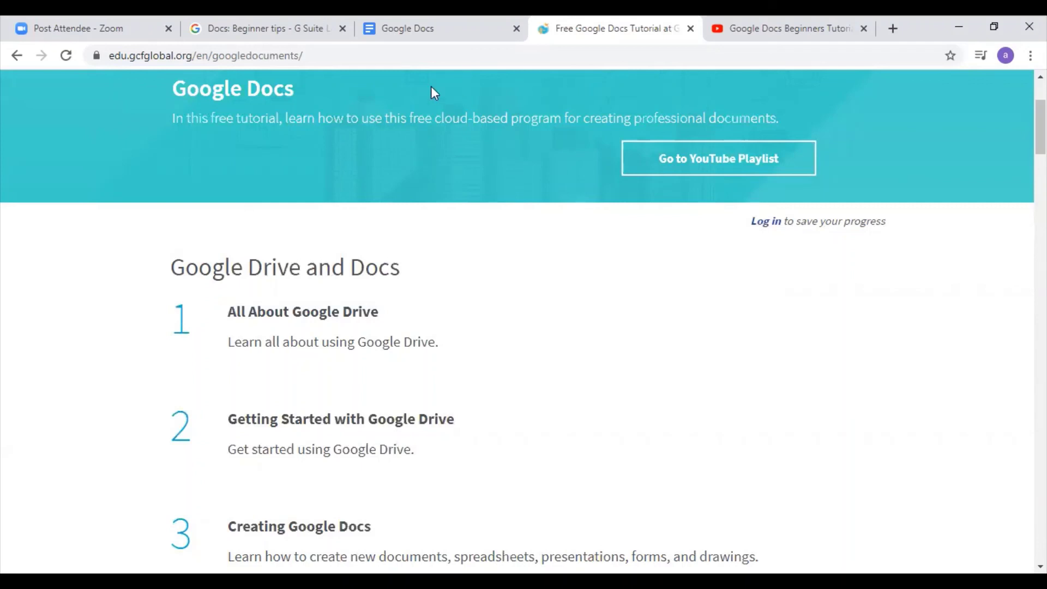
- Return to the Google Docs home page, look over the recent documents and close the Google apps list
{"action": "left_click", "coordinate": [392, 33]}
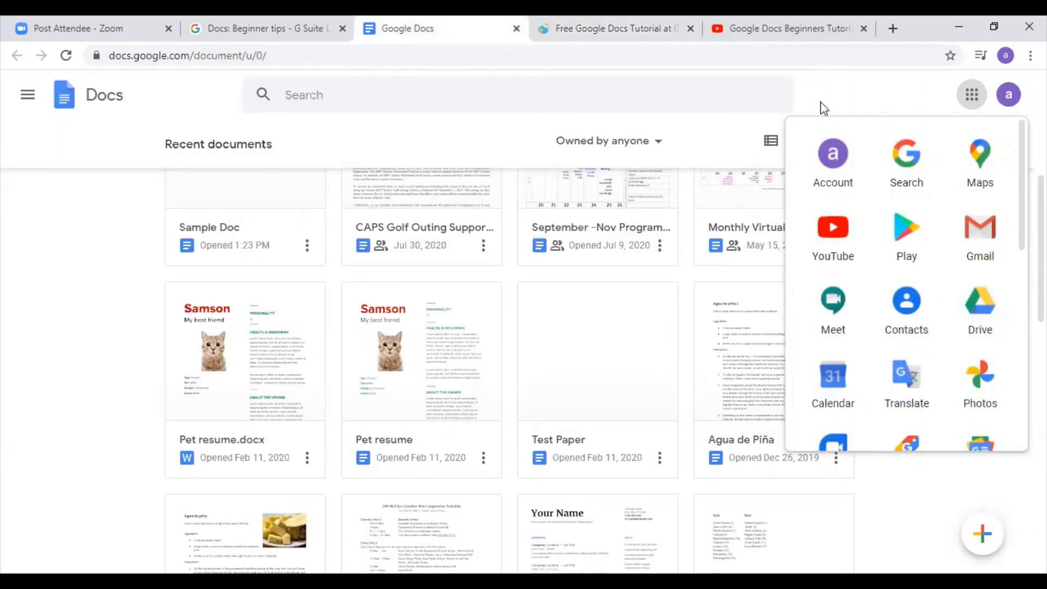
{"action": "scroll", "coordinate": [836, 454], "scroll_direction": "down", "scroll_amount": 1}
{"action": "scroll", "coordinate": [866, 103], "scroll_direction": "down", "scroll_amount": 3}
{"action": "scroll", "coordinate": [866, 103], "scroll_direction": "up", "scroll_amount": 4}
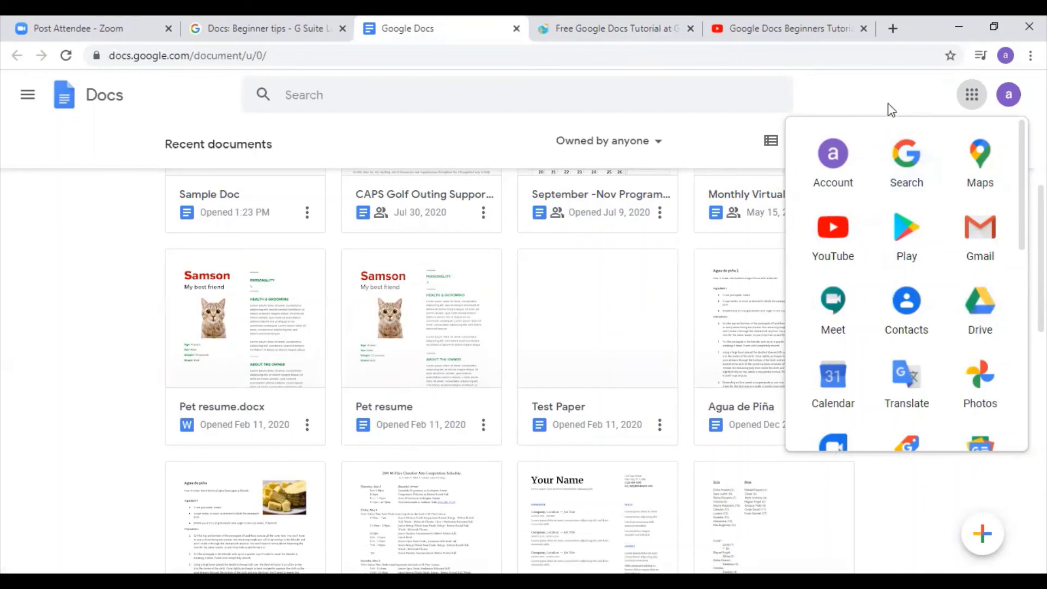
{"action": "left_click", "coordinate": [970, 98]}
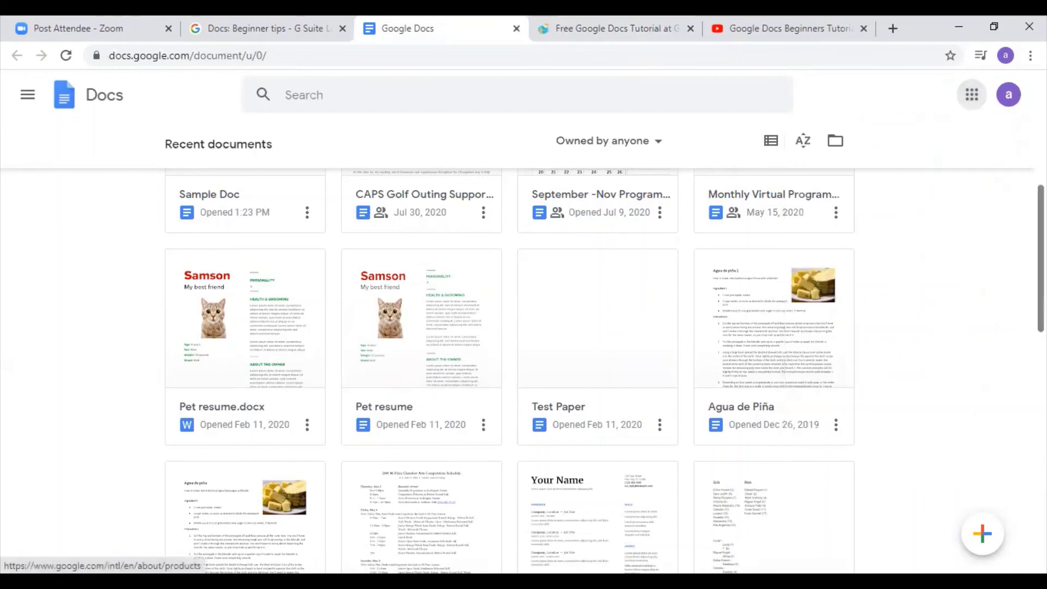
- Remove Sample Doc from the recent documents
{"action": "left_click_drag", "start_coordinate": [1041, 258], "coordinate": [1041, 176]}
{"action": "scroll", "coordinate": [523, 327], "scroll_direction": "down", "scroll_amount": 1}
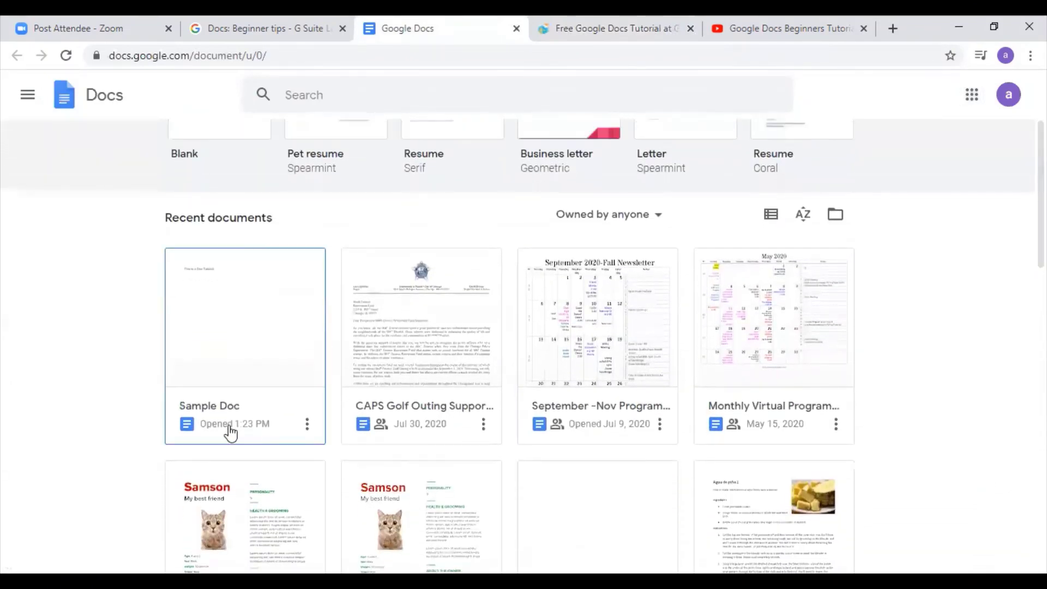
{"action": "left_click", "coordinate": [307, 430]}
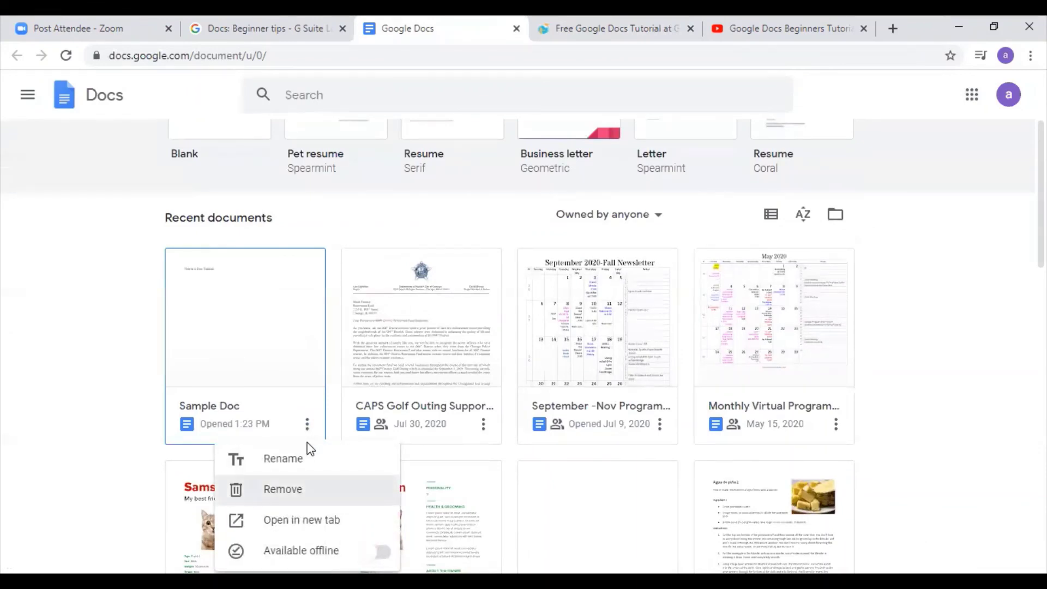
{"action": "left_click", "coordinate": [305, 489]}
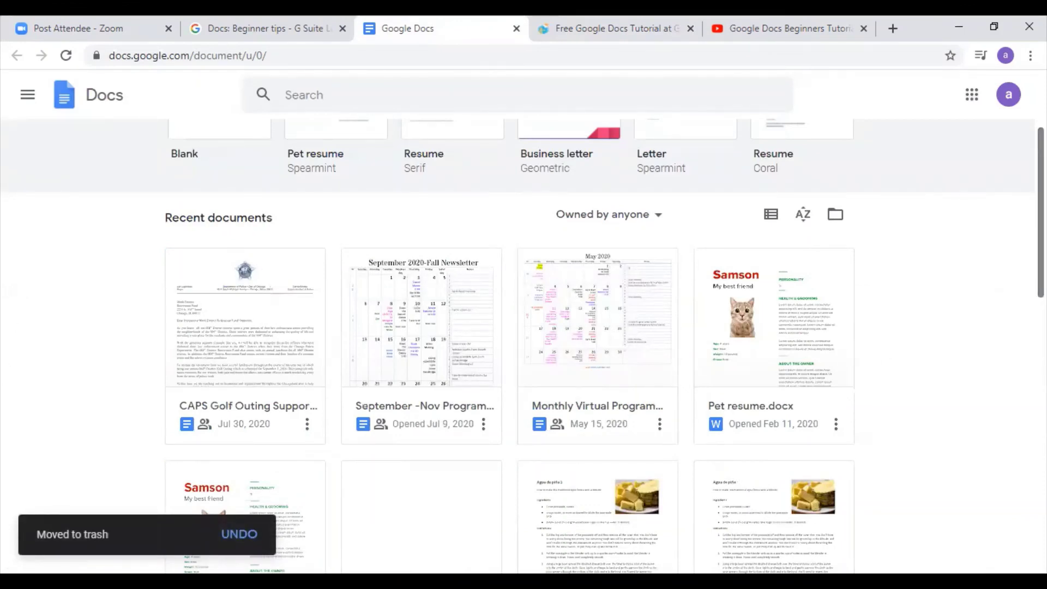
- Open the full template gallery and look through its categories, from resumes and letters to work, legal, human resources and education
{"action": "scroll", "coordinate": [311, 291], "scroll_direction": "up", "scroll_amount": 3}
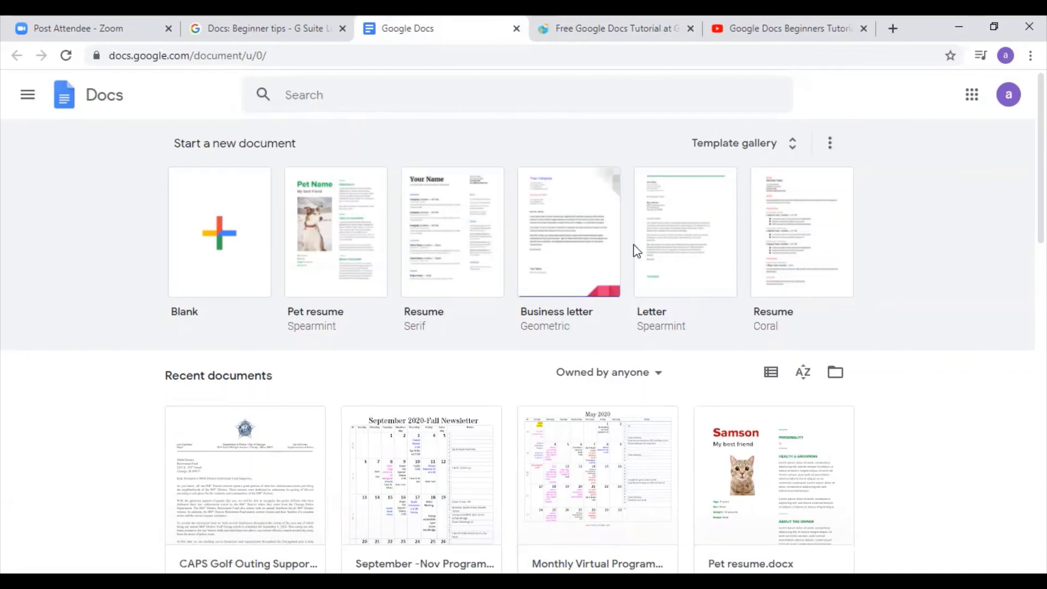
{"action": "left_click", "coordinate": [793, 145]}
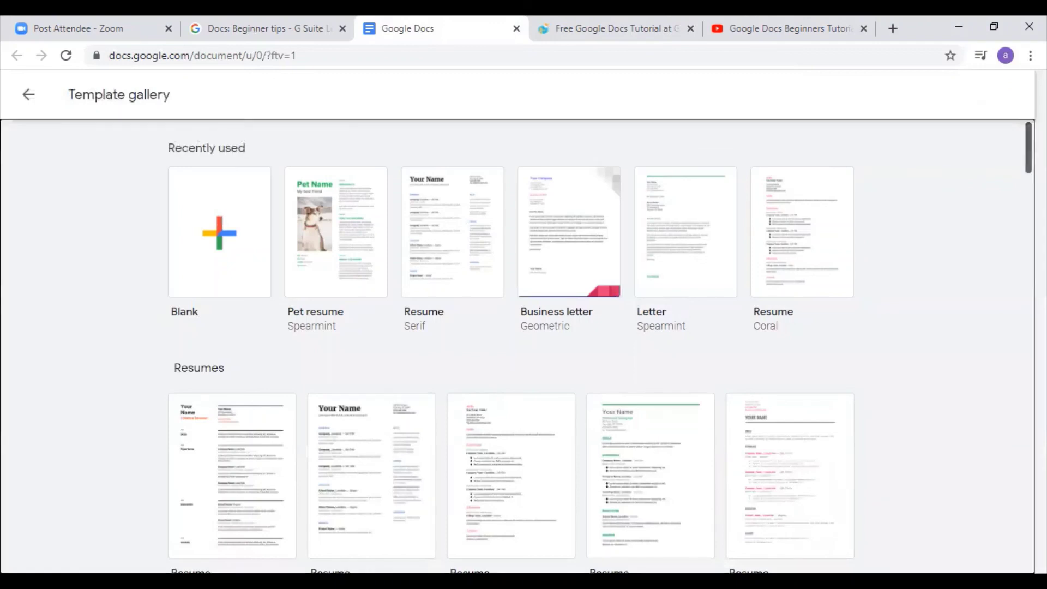
{"action": "scroll", "coordinate": [524, 349], "scroll_direction": "down", "scroll_amount": 5}
{"action": "scroll", "coordinate": [524, 349], "scroll_direction": "down", "scroll_amount": 8}
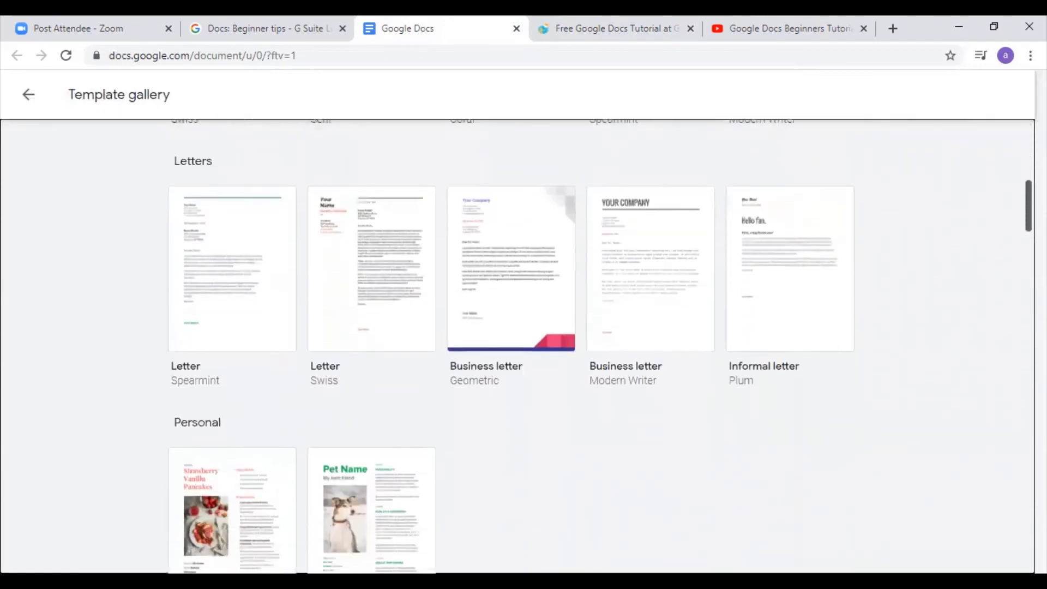
{"action": "scroll", "coordinate": [524, 349], "scroll_direction": "down", "scroll_amount": 5}
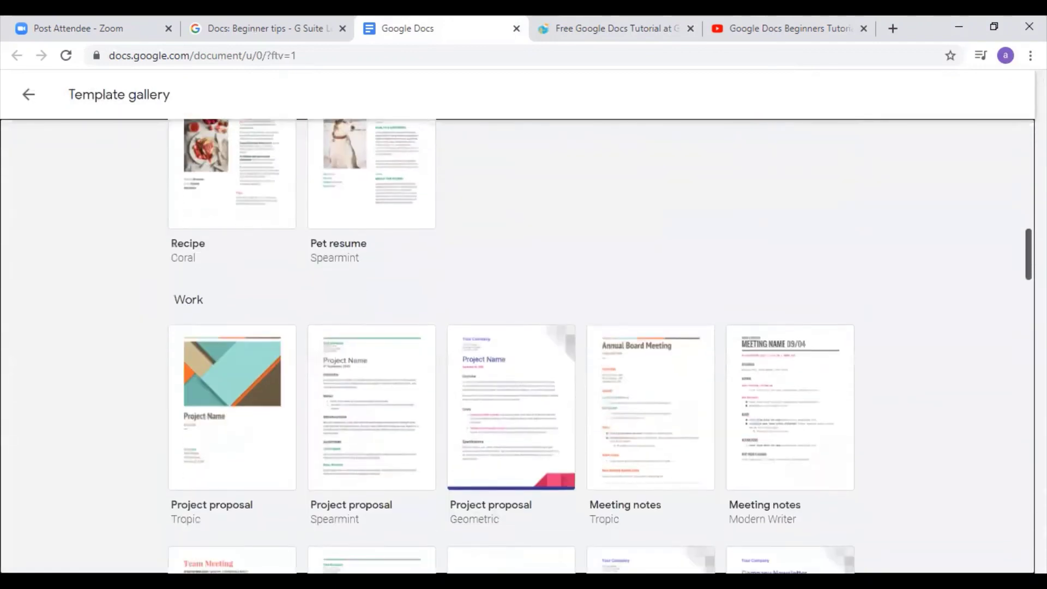
{"action": "scroll", "coordinate": [524, 349], "scroll_direction": "down", "scroll_amount": 5}
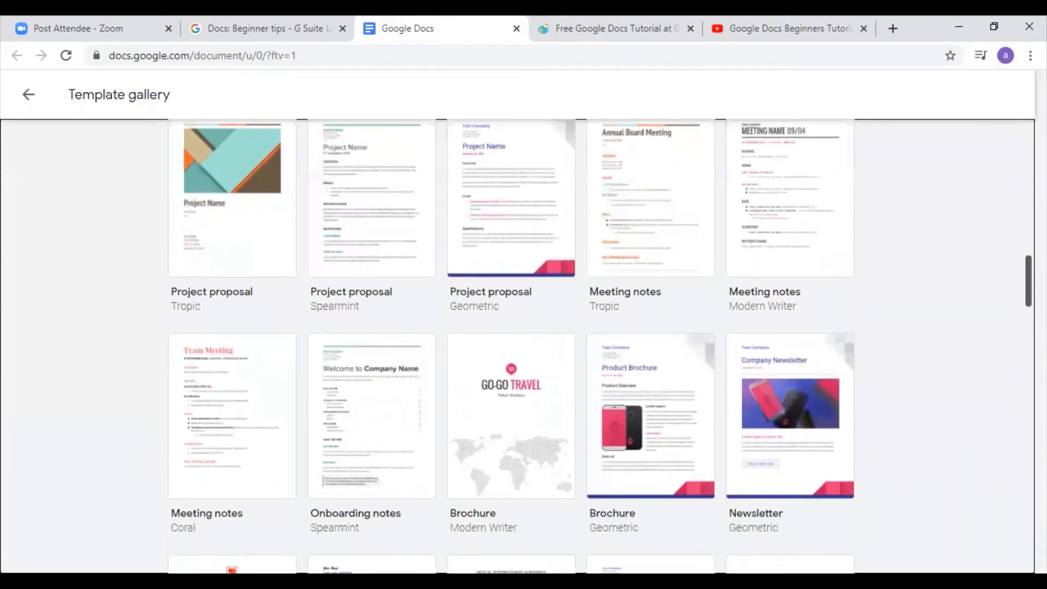
{"action": "scroll", "coordinate": [600, 349], "scroll_direction": "down", "scroll_amount": 5}
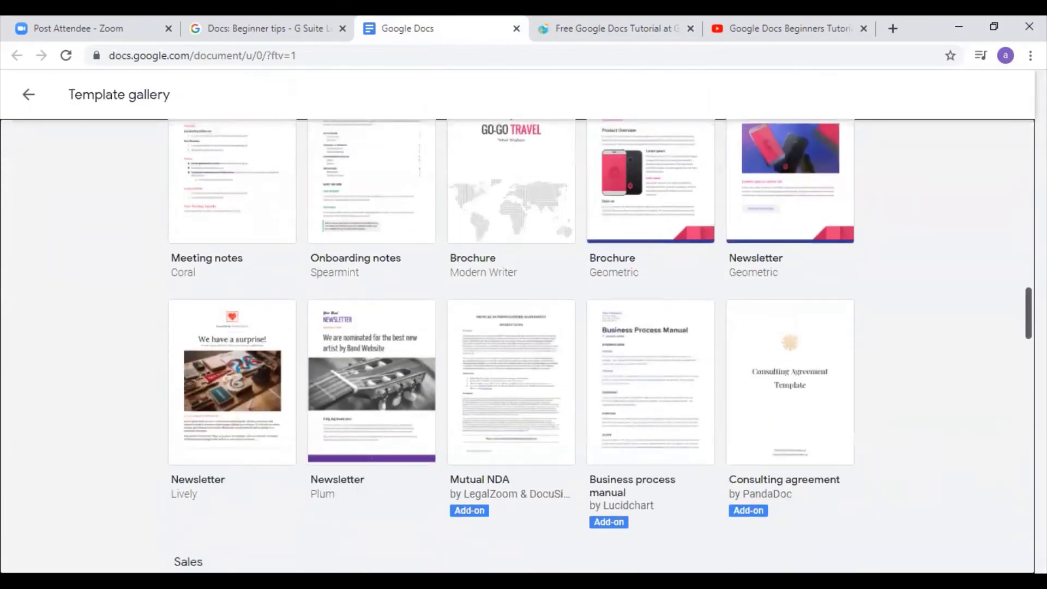
{"action": "scroll", "coordinate": [523, 349], "scroll_direction": "down", "scroll_amount": 8}
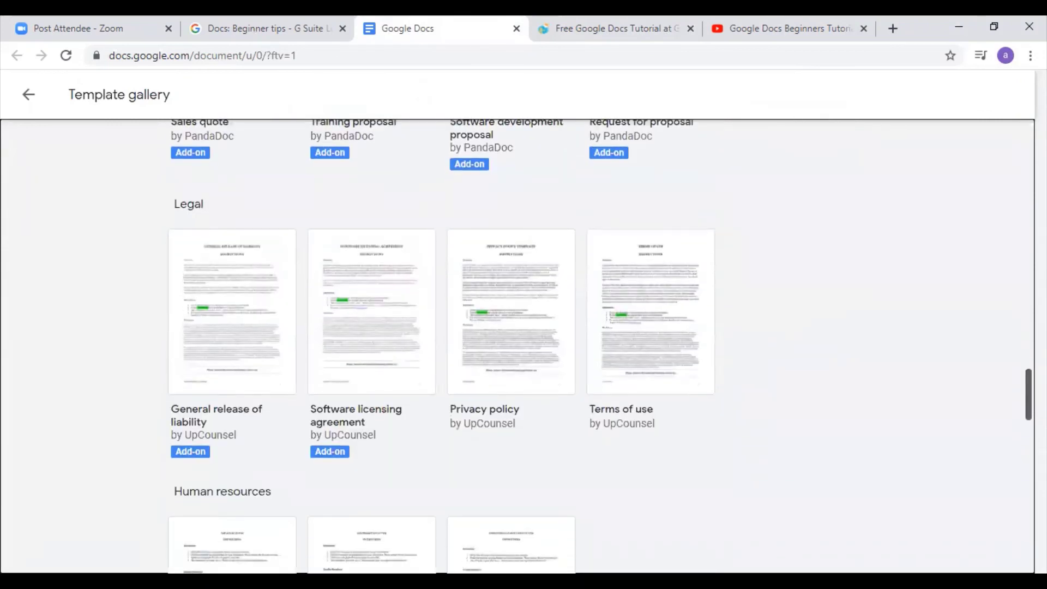
{"action": "scroll", "coordinate": [524, 349], "scroll_direction": "down", "scroll_amount": 2}
{"action": "scroll", "coordinate": [524, 350], "scroll_direction": "down", "scroll_amount": 3}
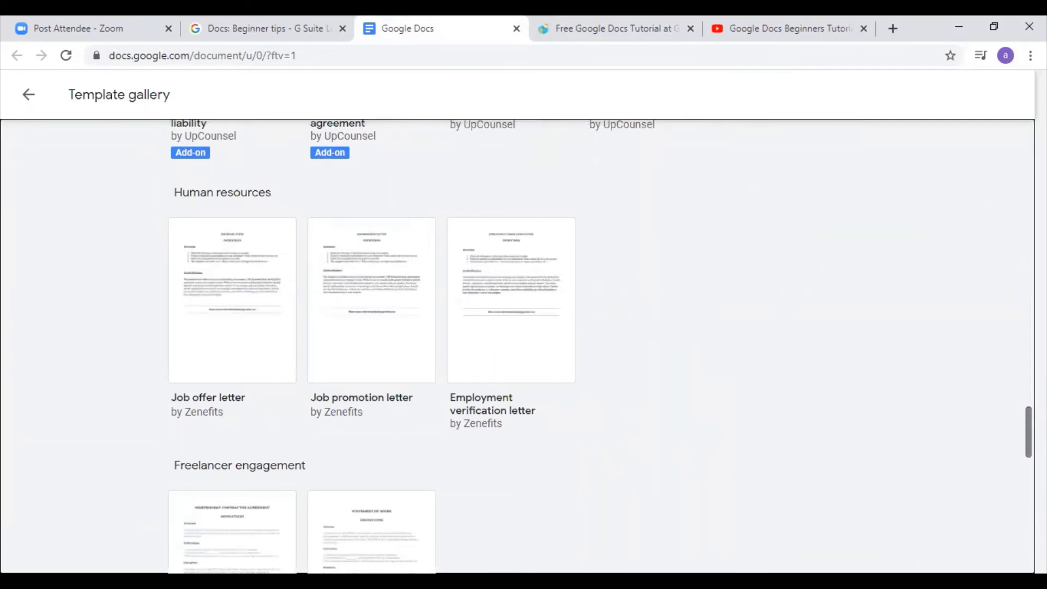
{"action": "scroll", "coordinate": [523, 349], "scroll_direction": "down", "scroll_amount": 5}
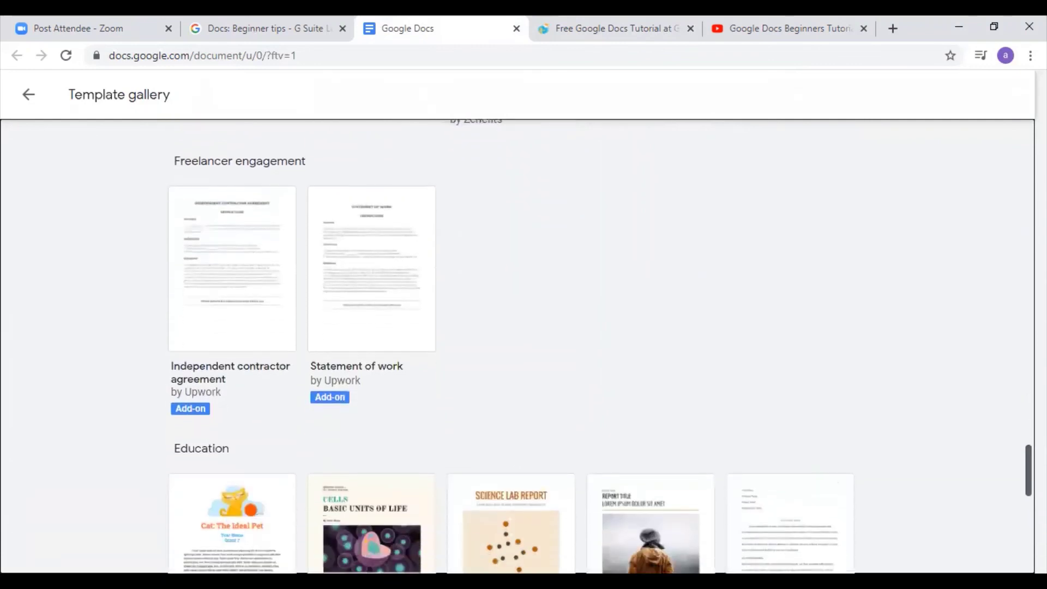
{"action": "scroll", "coordinate": [524, 349], "scroll_direction": "down", "scroll_amount": 5}
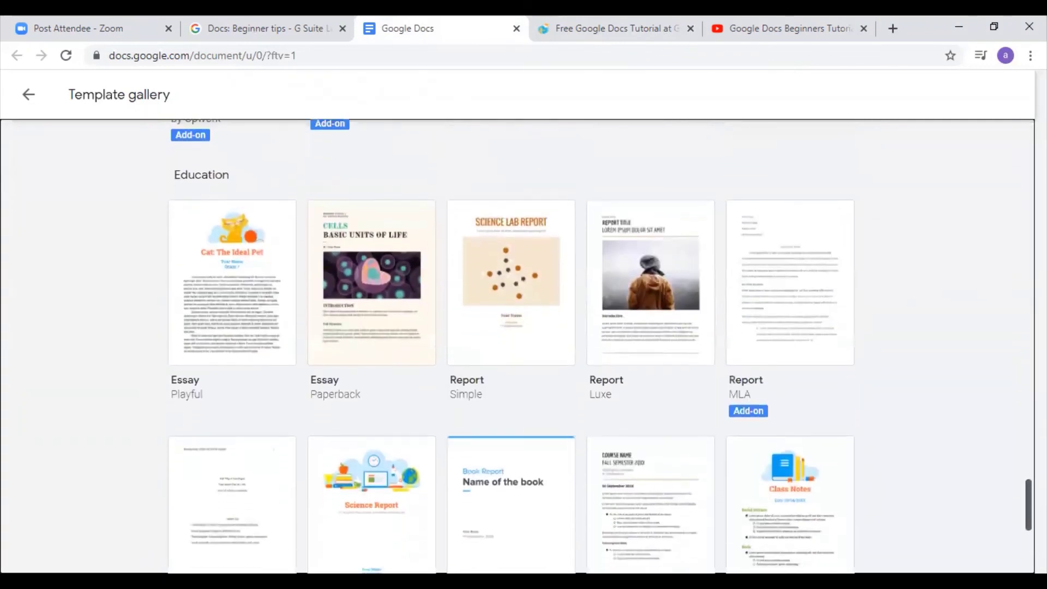
{"action": "scroll", "coordinate": [523, 349], "scroll_direction": "down", "scroll_amount": 5}
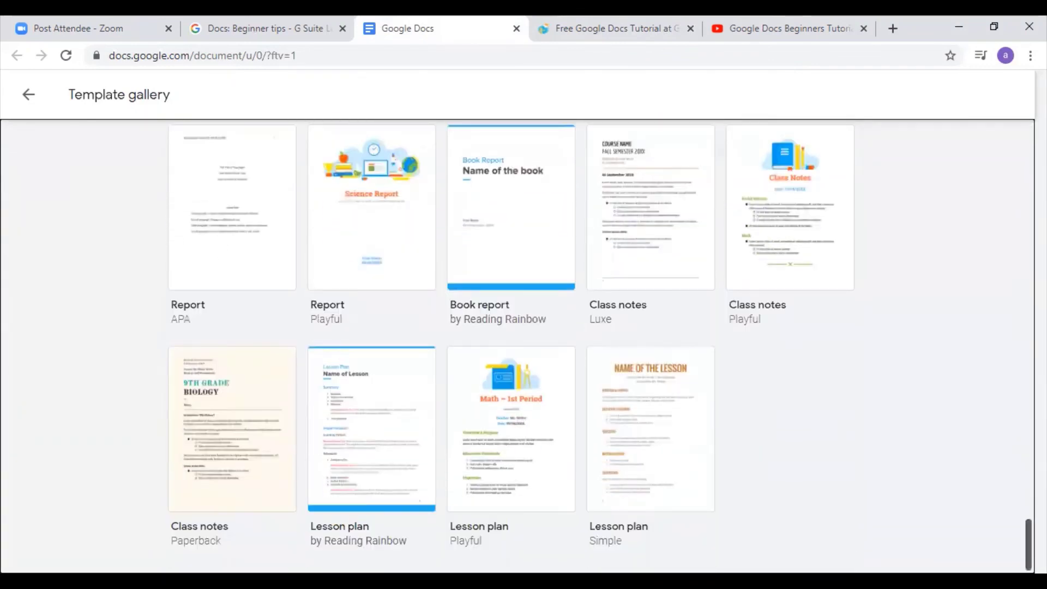
{"action": "scroll", "coordinate": [981, 155], "scroll_direction": "up", "scroll_amount": 20}
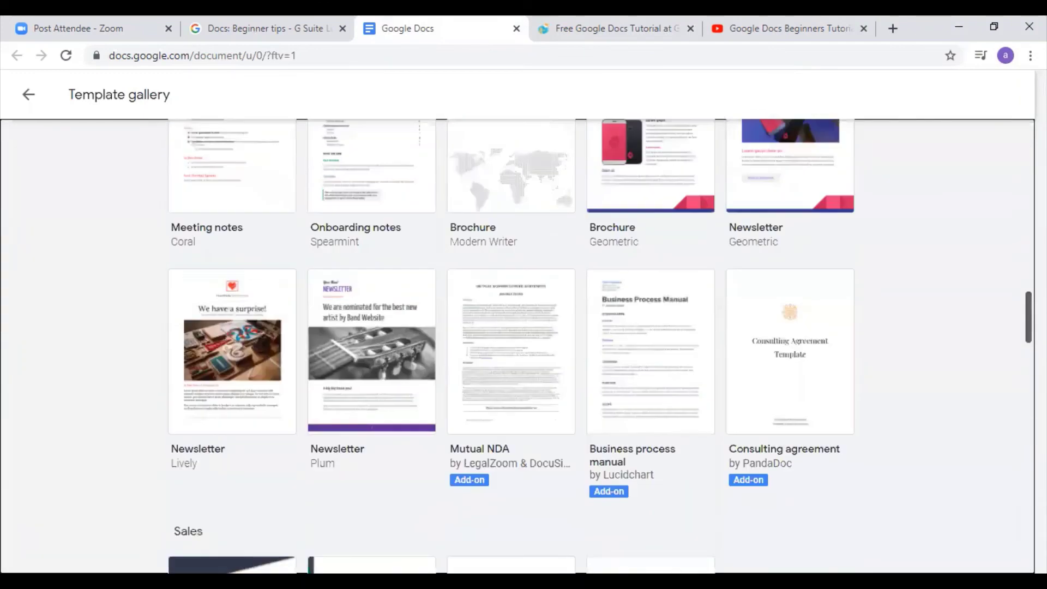